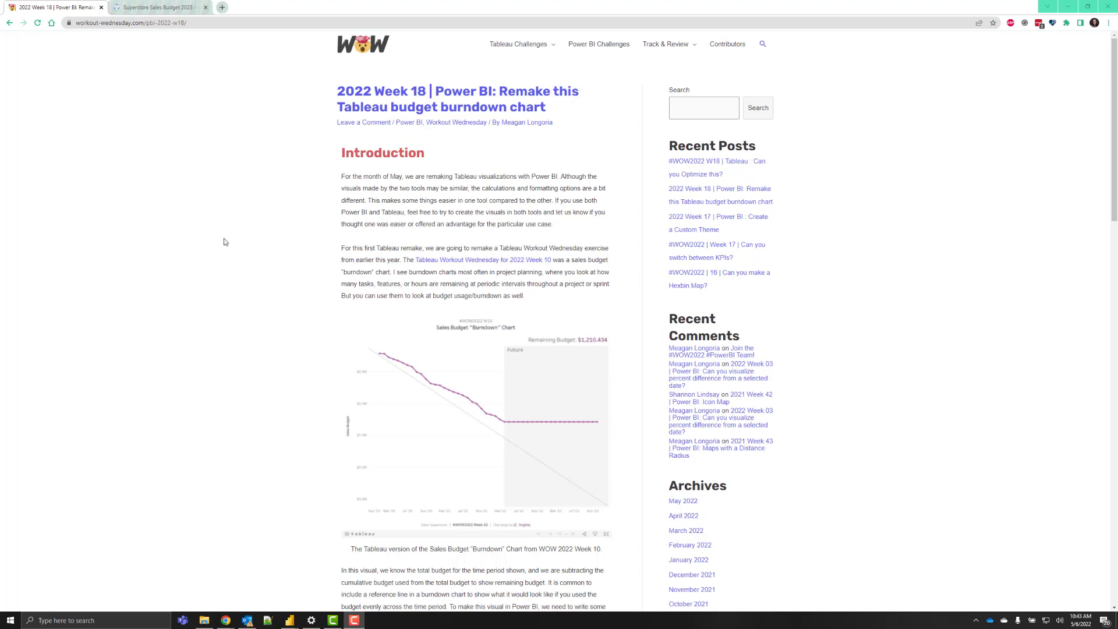
Read through the introduction, example charts and requirements of the 2022 Week 18 budget burndown challenge
scroll(225, 269, "down", 1)
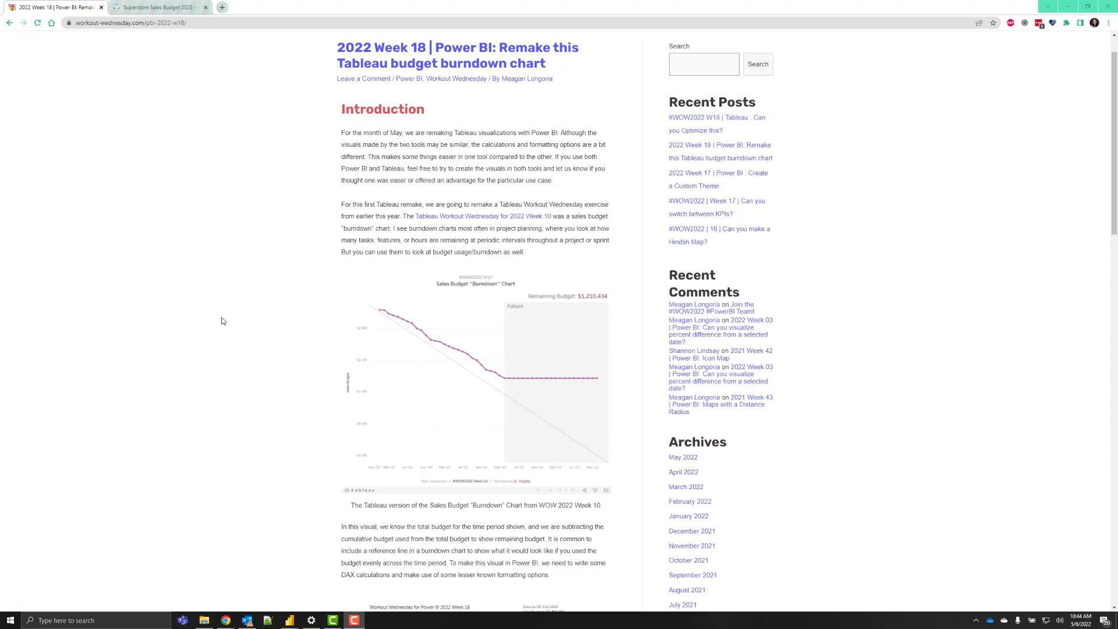
scroll(221, 319, "down", 5)
scroll(221, 320, "down", 1)
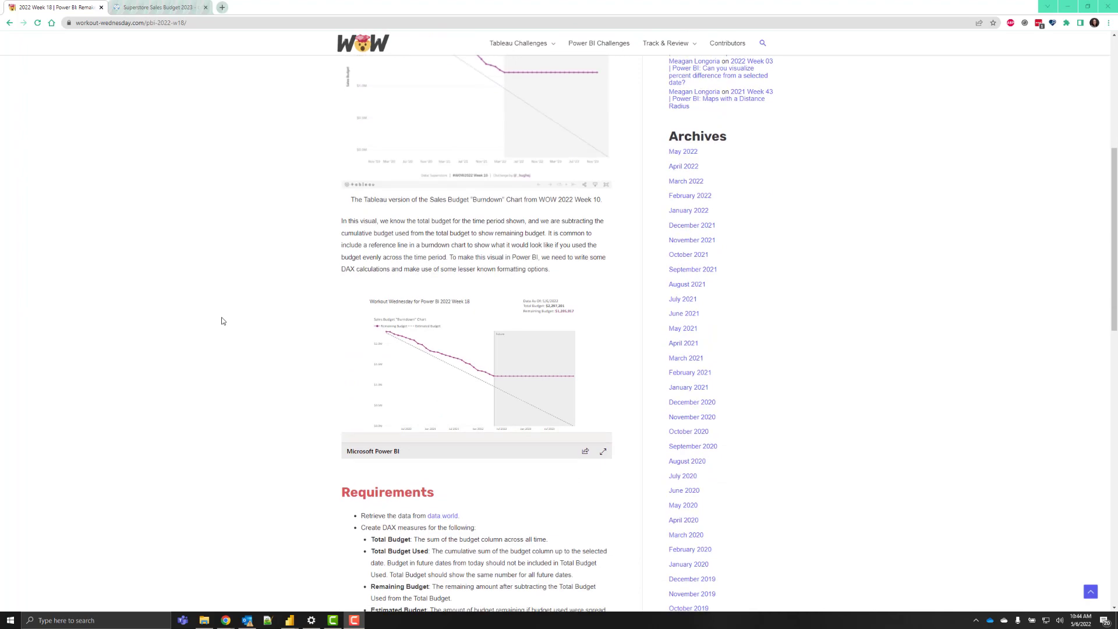
scroll(222, 321, "down", 1)
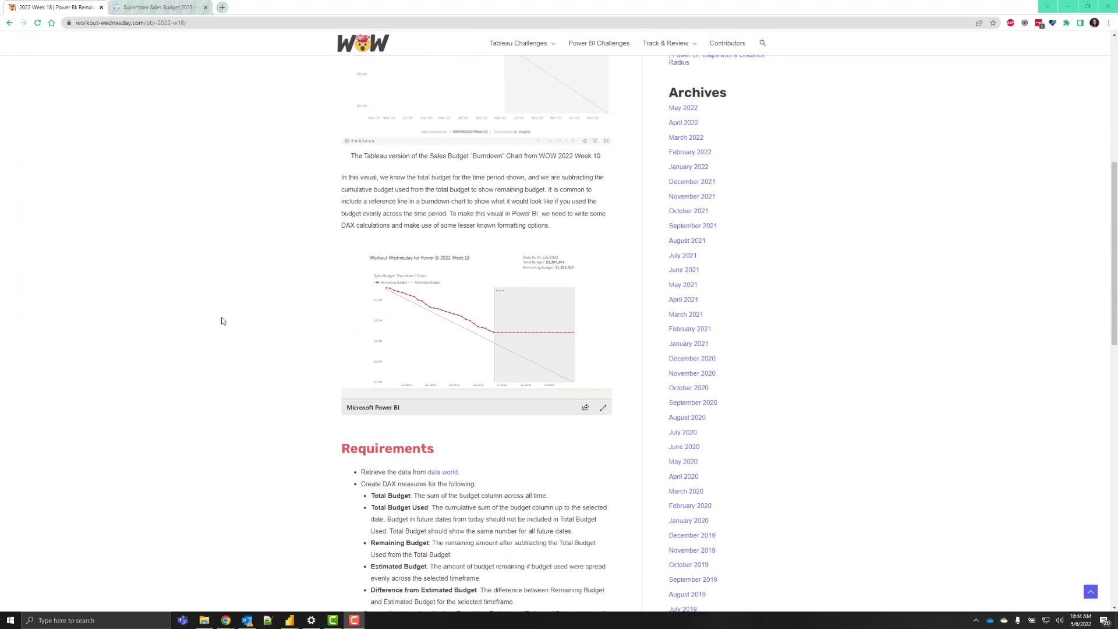
scroll(221, 321, "down", 2)
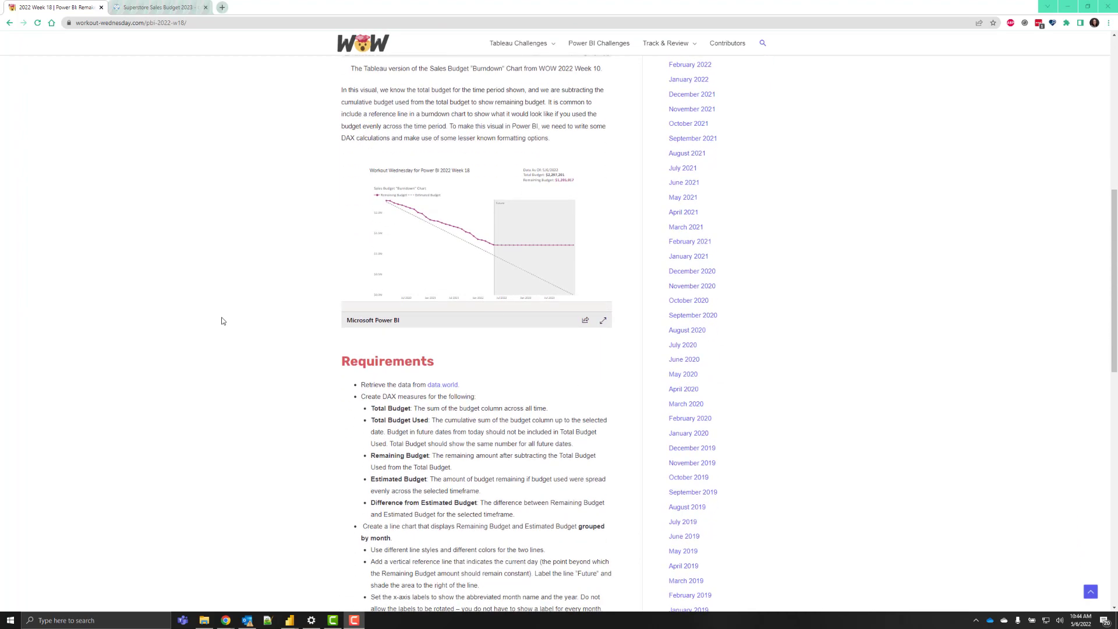
scroll(221, 321, "up", 1)
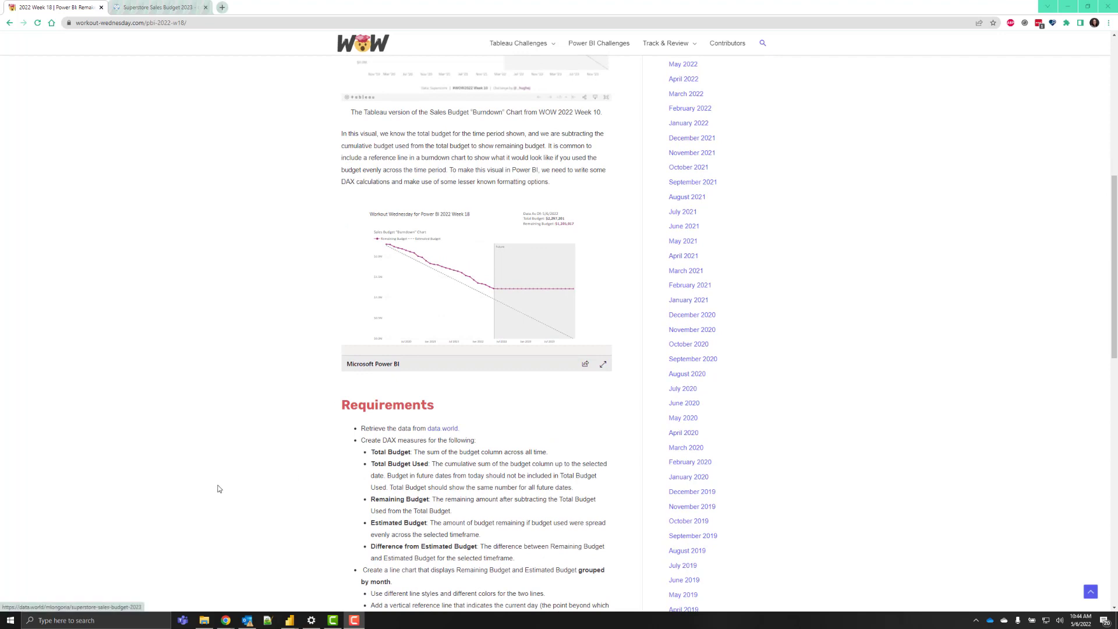
Show the Power BI connection details for the Superstore Sales Budget 2023 dataset on data.world
left_click(185, 6)
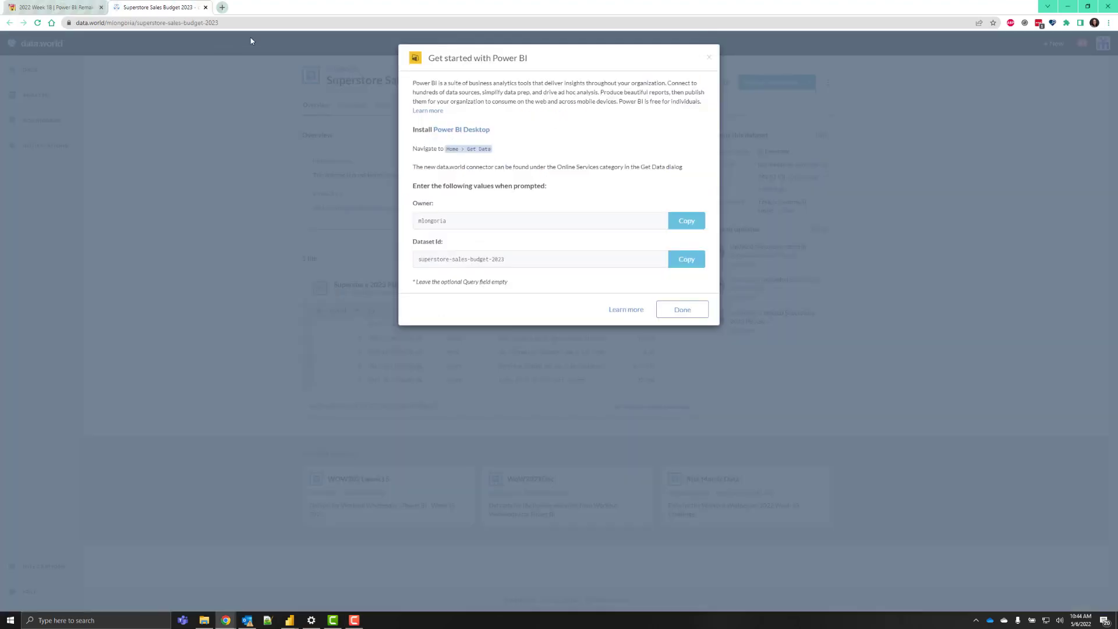
left_click(709, 57)
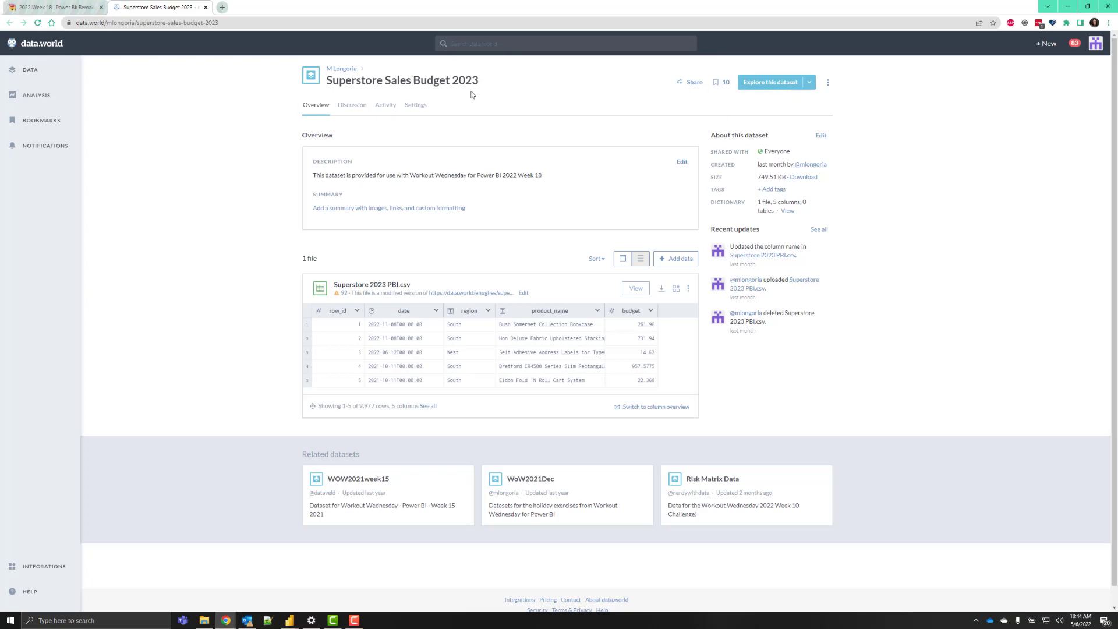
left_click(808, 82)
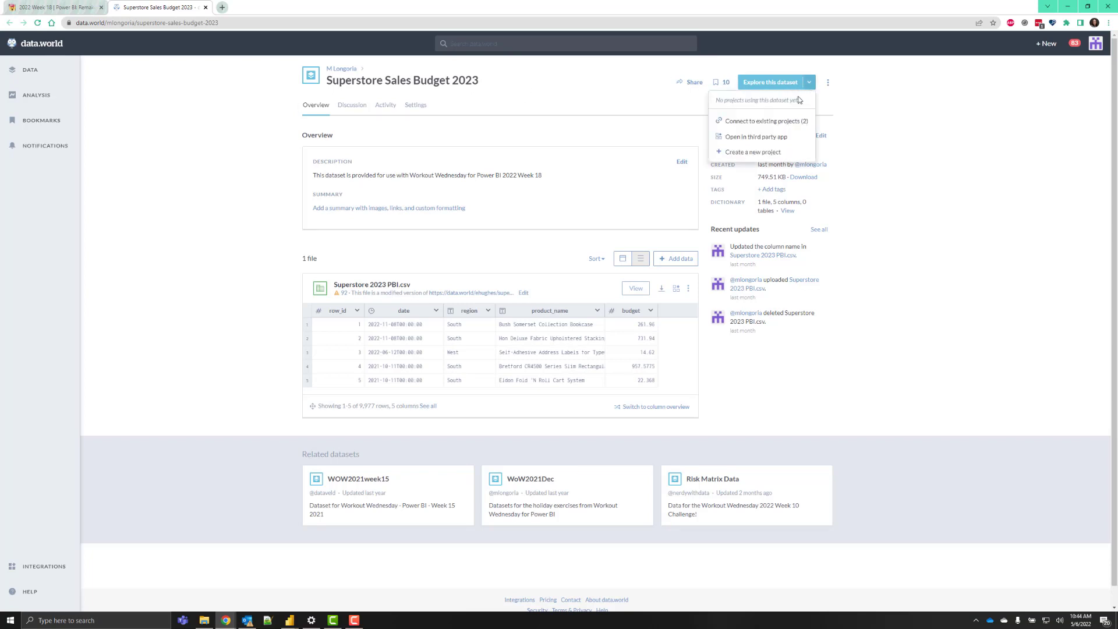
left_click(754, 136)
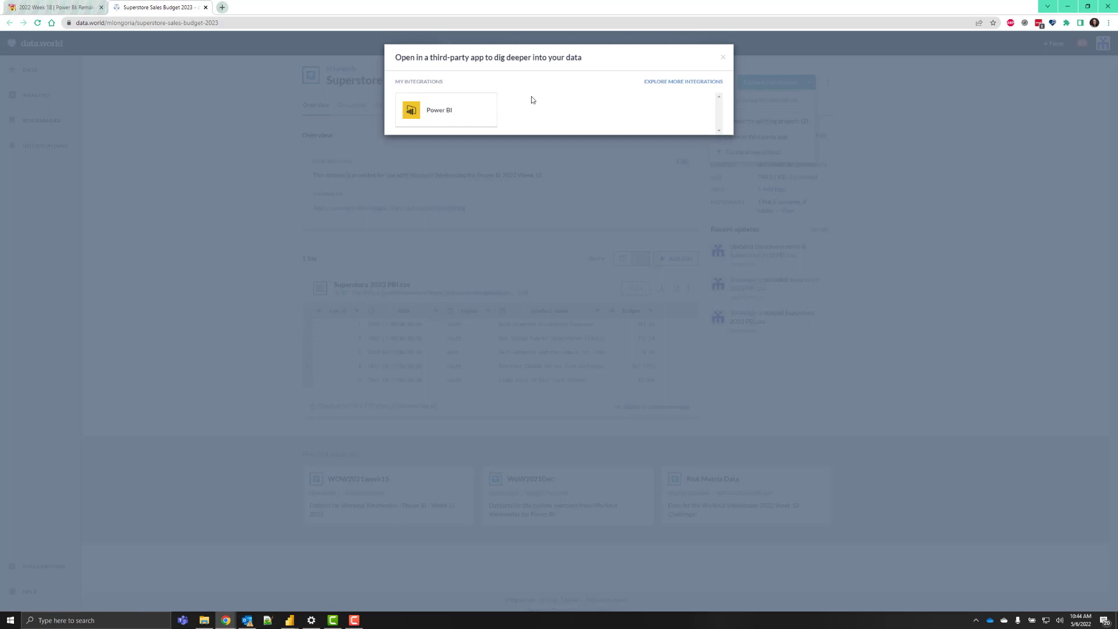
left_click(429, 115)
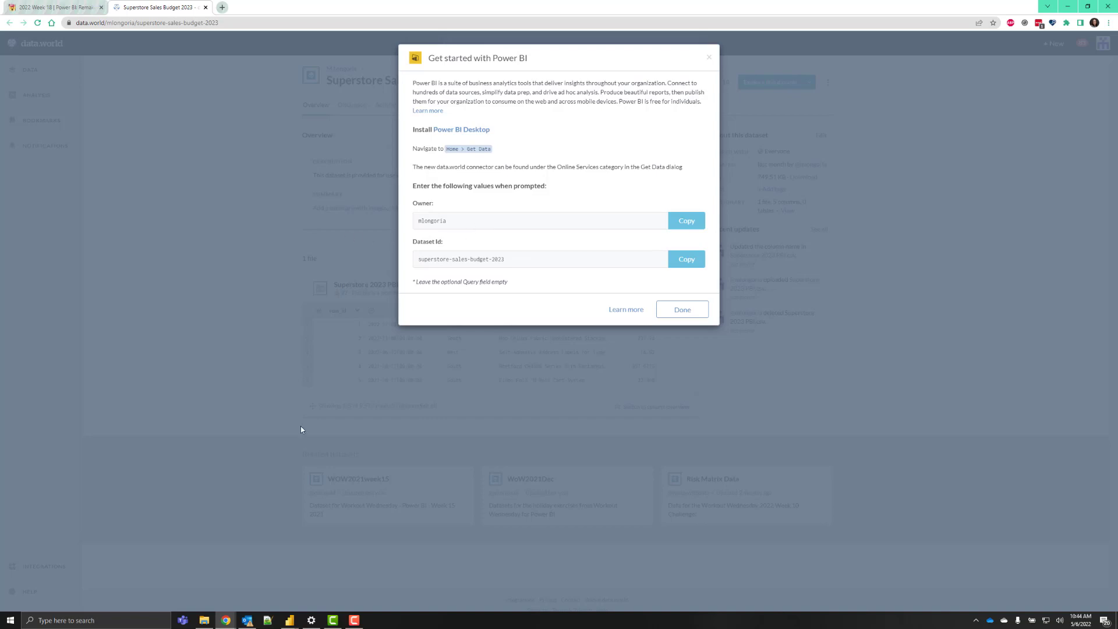
Switch to Power BI Desktop and connect to a new data source with the Data.World - Get Dataset (Beta) connector
mouse_move(289, 620)
left_click(317, 594)
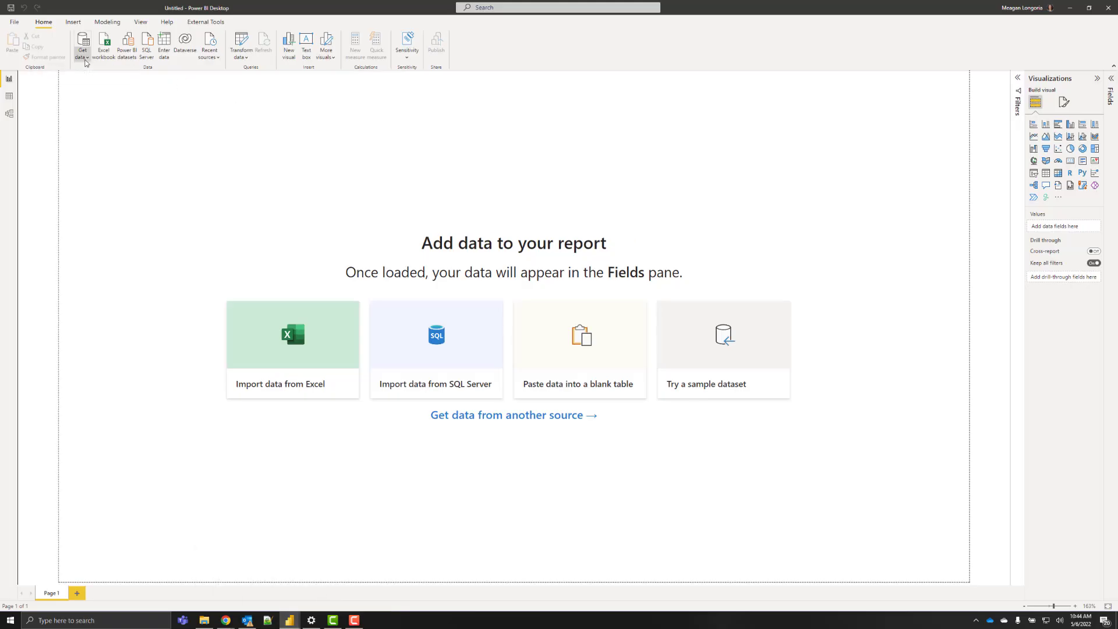
left_click(84, 62)
left_click(99, 246)
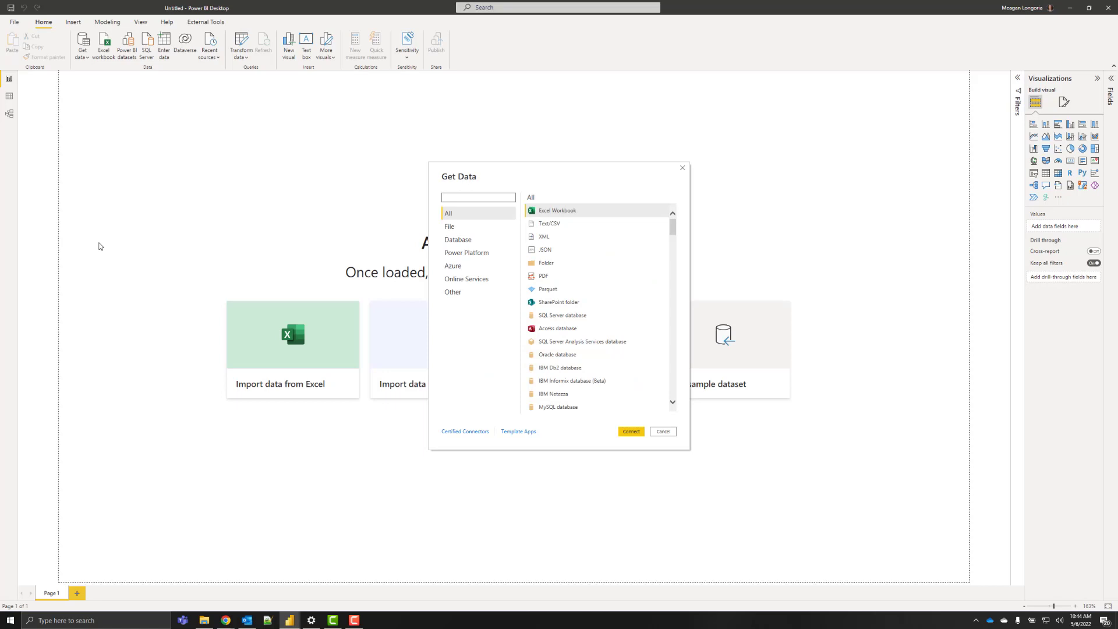
type("data.w")
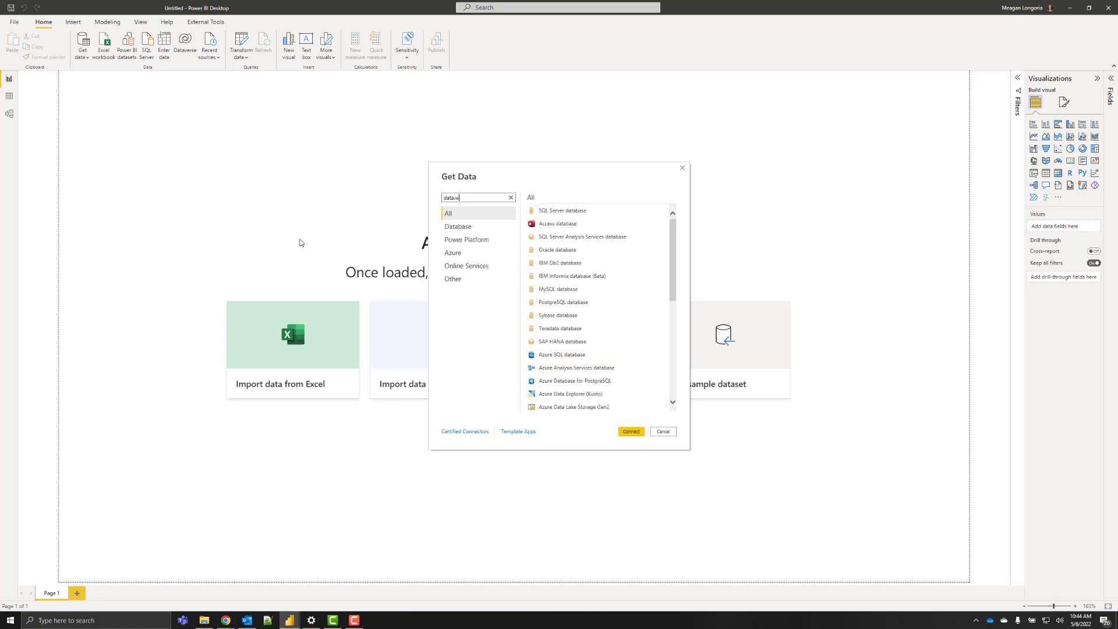
left_click(618, 210)
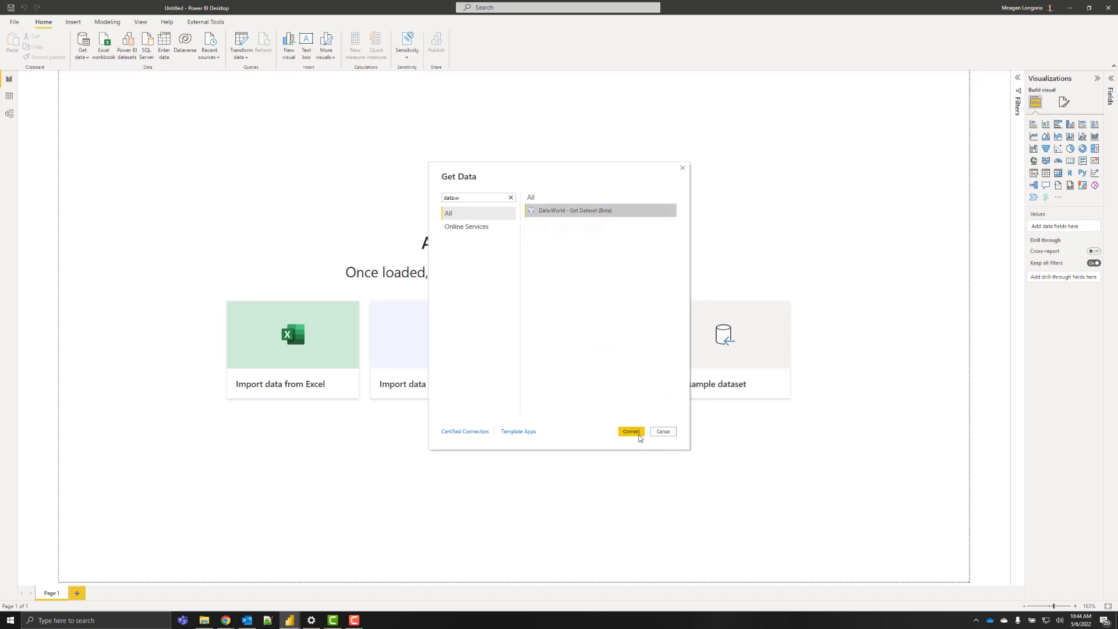
left_click(634, 433)
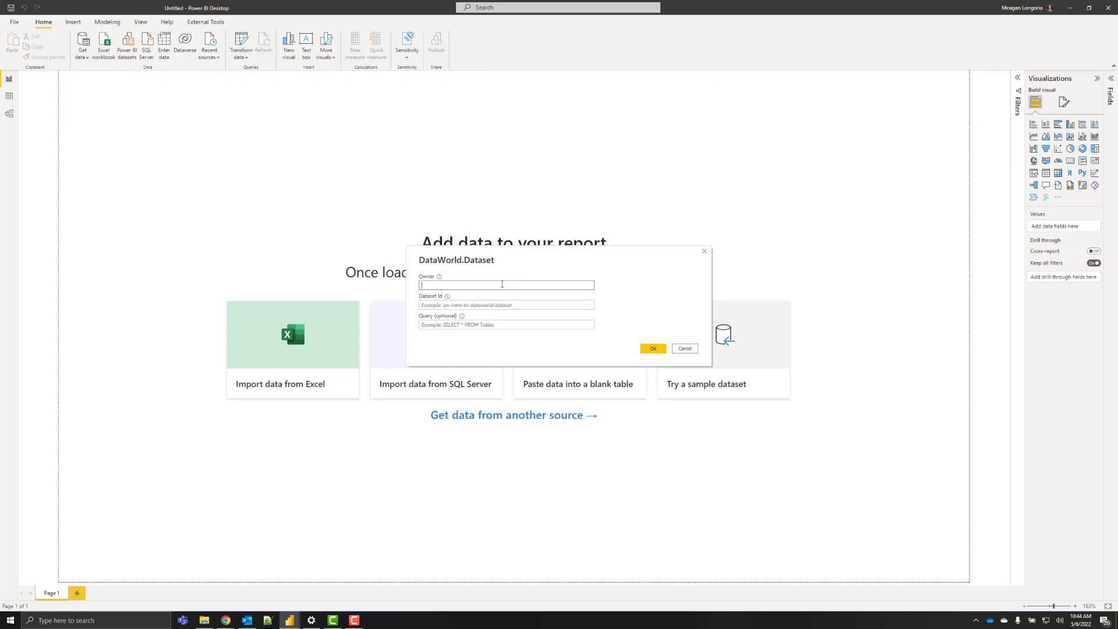
Enter the dataset owner's user name and the dataset ID superstore-sales-budget-2023, leave the query empty, and connect
type("mlongoria")
left_click(479, 305)
type("superstore-sales-budget-2023")
left_click(652, 348)
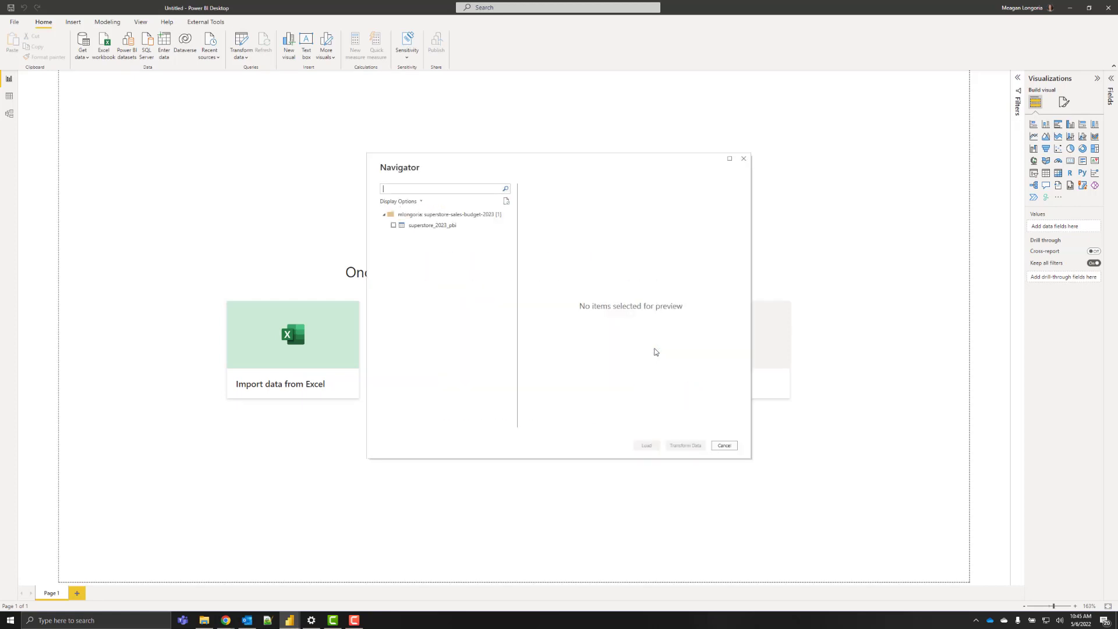
Select the superstore_2023_pbi table and open it for transformation in the Power Query Editor
left_click(411, 227)
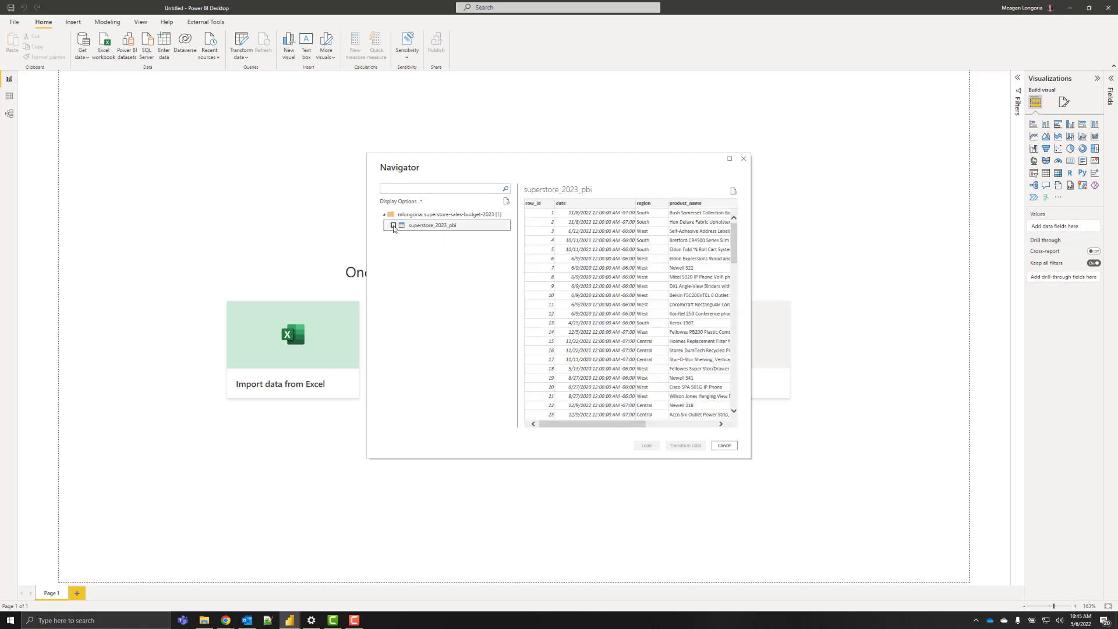
left_click(394, 227)
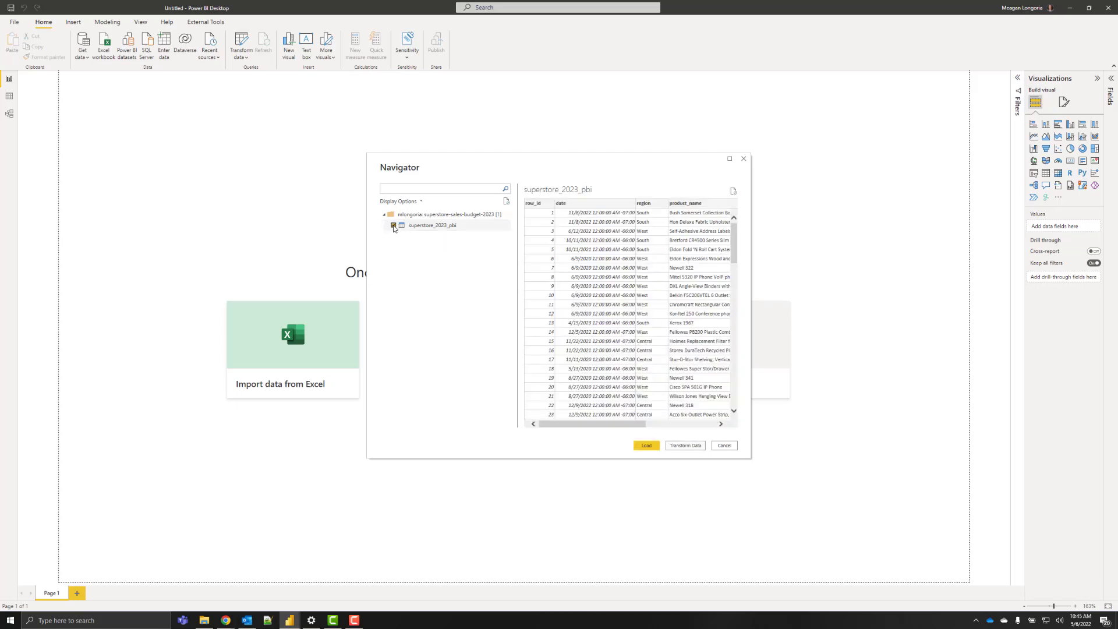
left_click(683, 446)
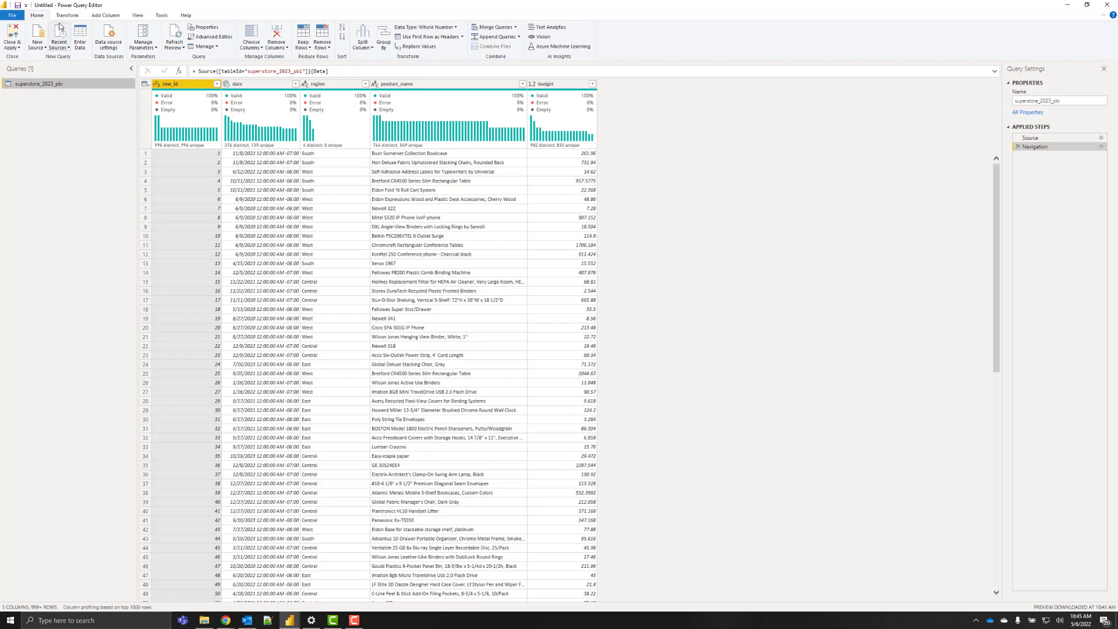
Change the date column's data type to Date
left_click(180, 83)
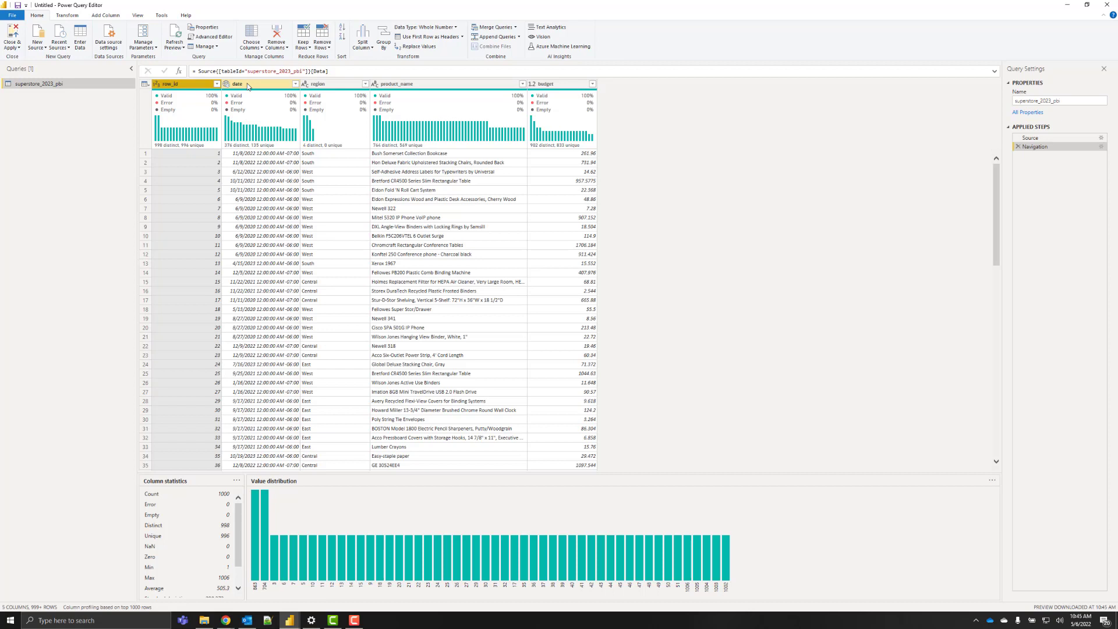
left_click(247, 82)
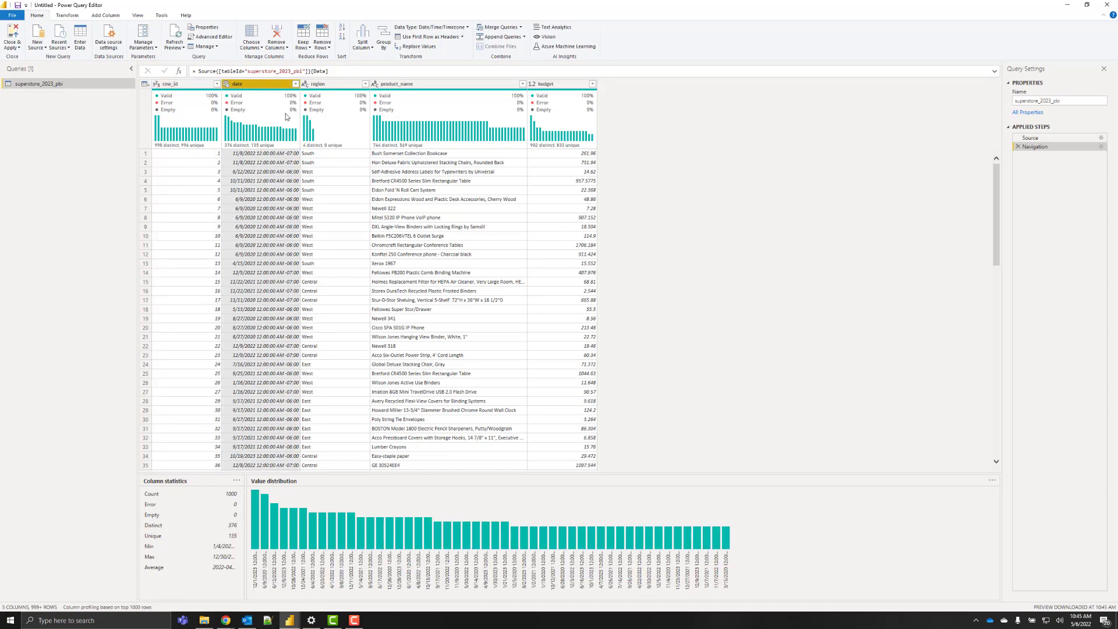
mouse_move(268, 110)
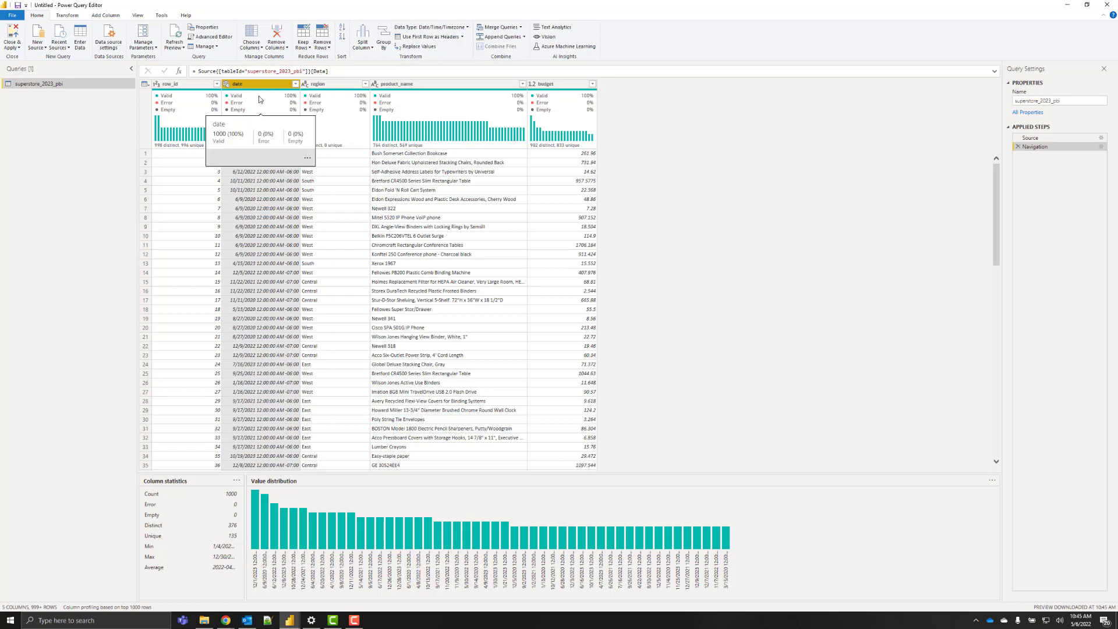
left_click(76, 18)
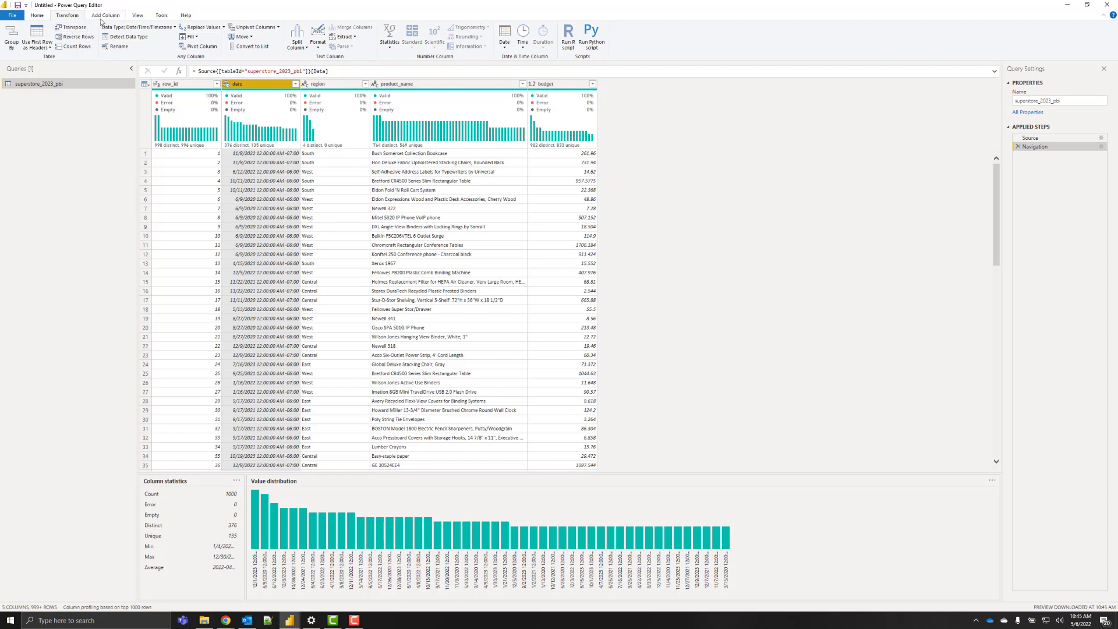
left_click(123, 28)
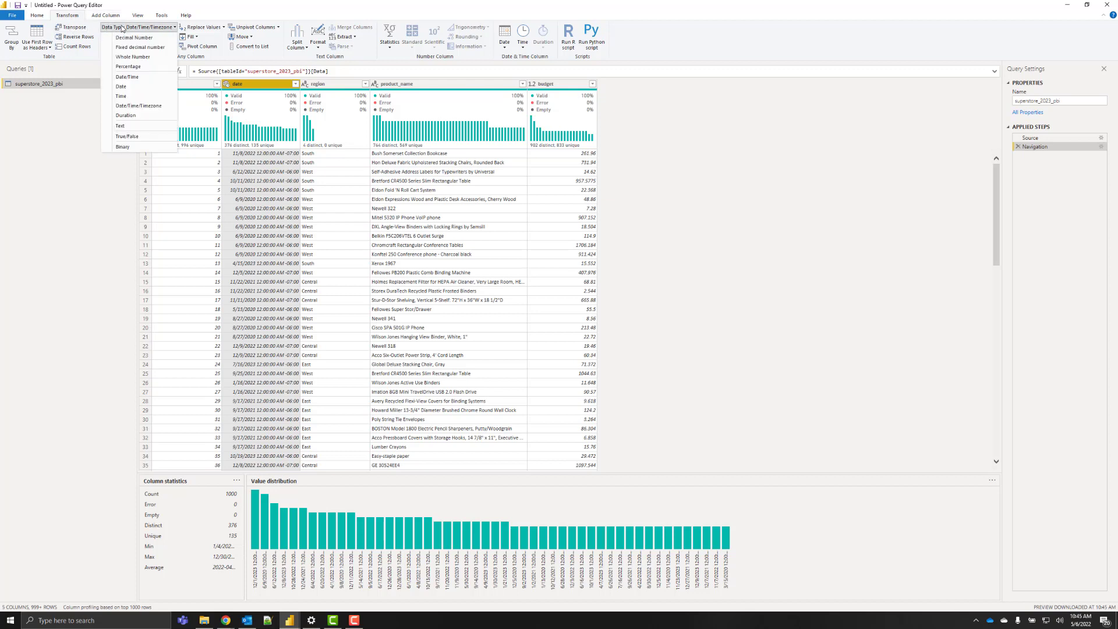
left_click(121, 86)
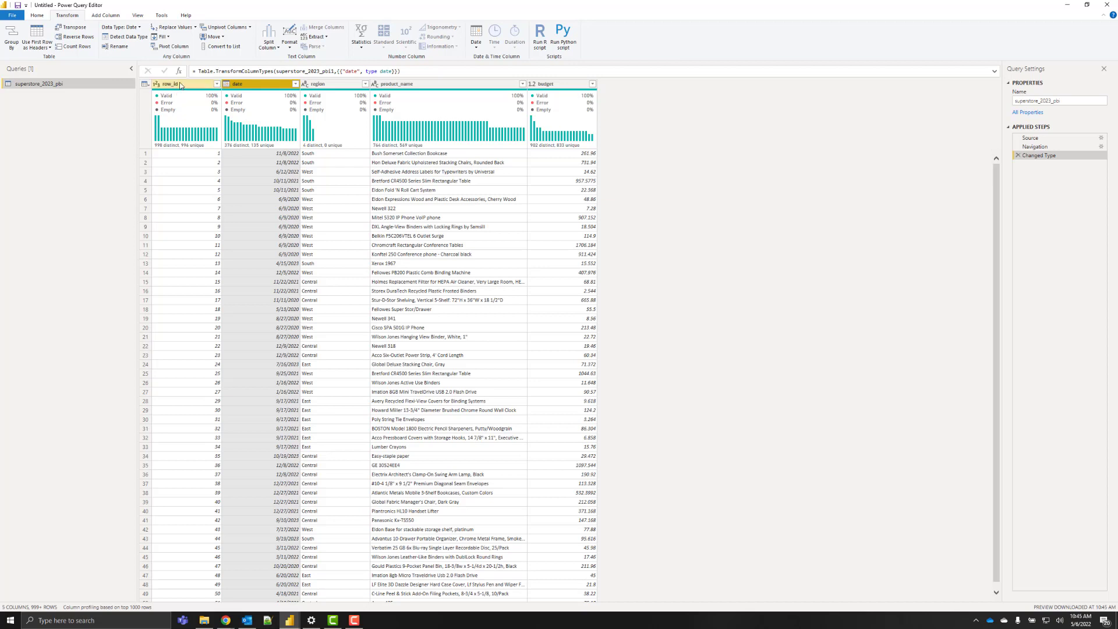
Rename the row_id column to RowID and the date column to Date
double_click(180, 85)
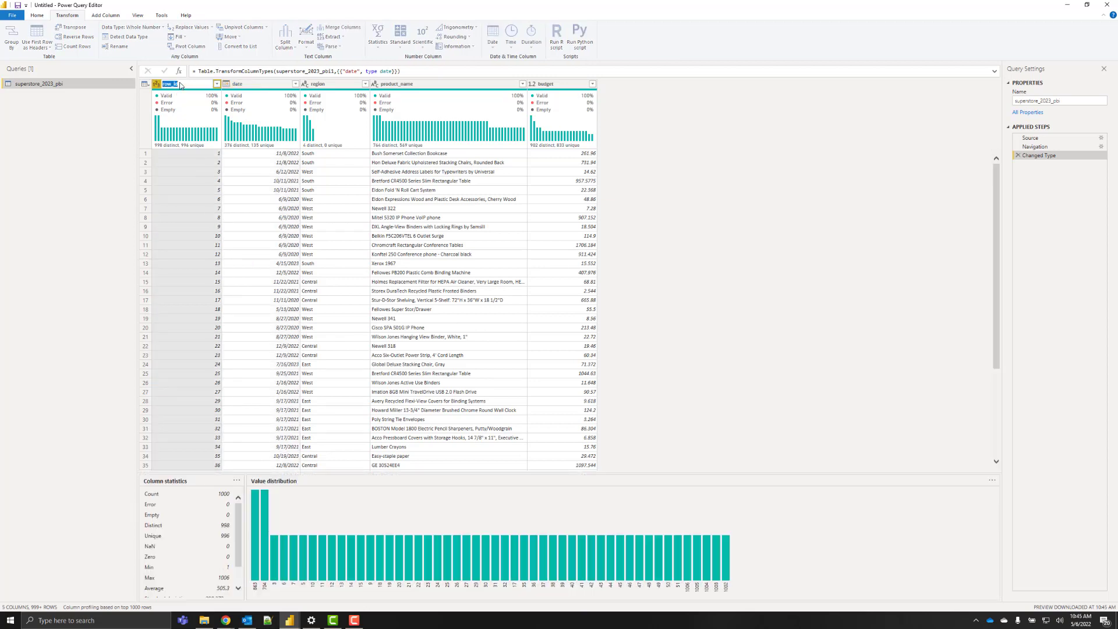
type("RowID")
key("Return")
double_click(272, 83)
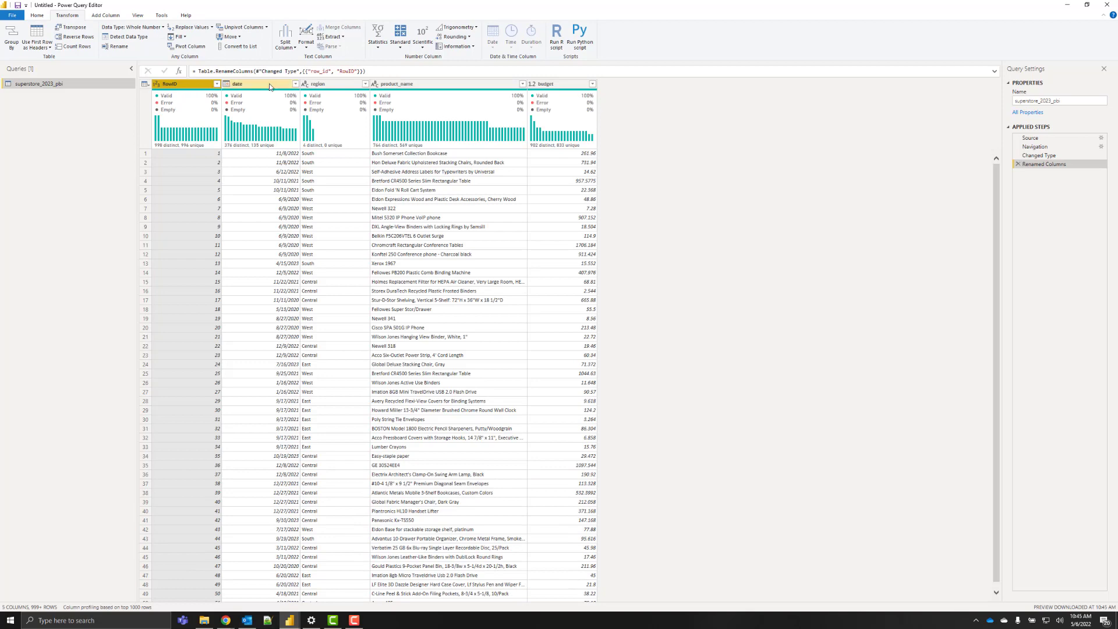
type("Date")
key("Return")
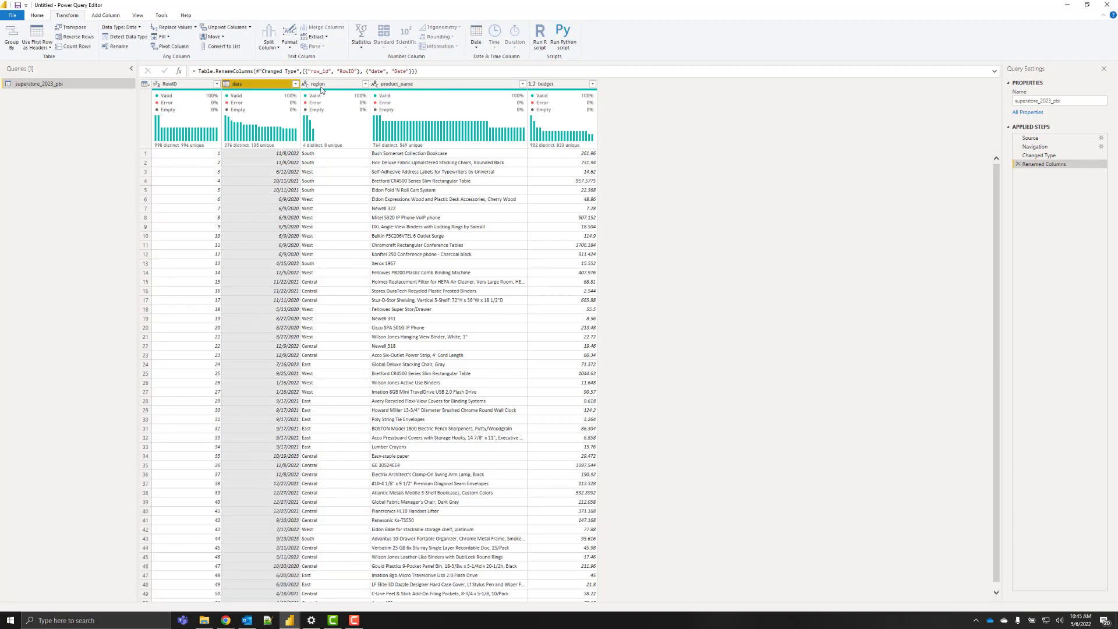
Rename the region column to Region
double_click(324, 85)
type("RE")
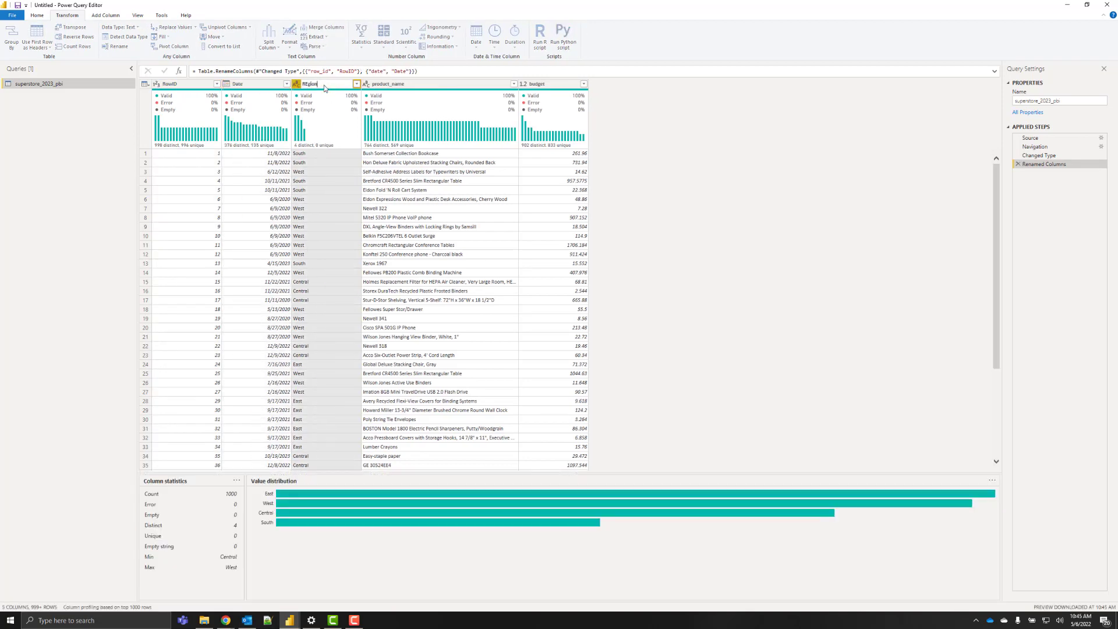
type("gion")
key("Return")
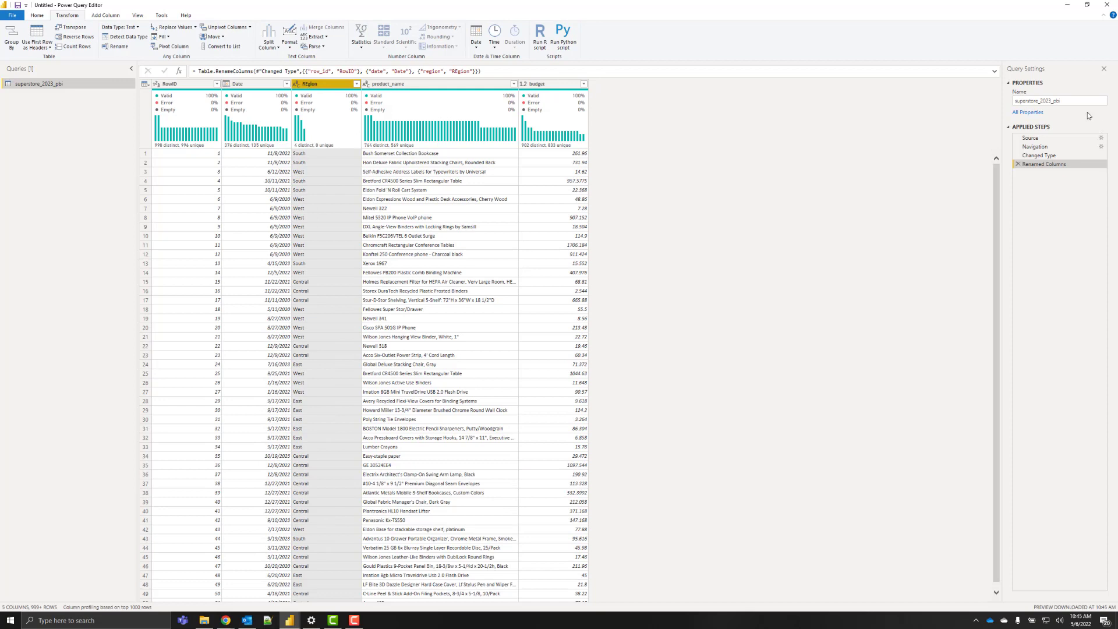
double_click(309, 85)
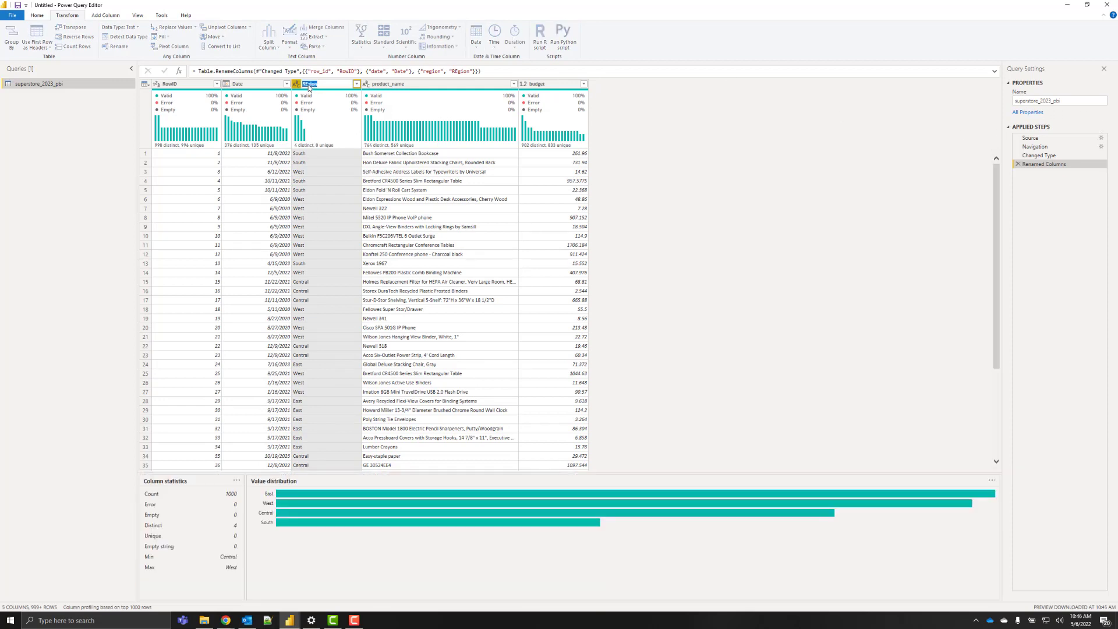
type("Region")
key("Return")
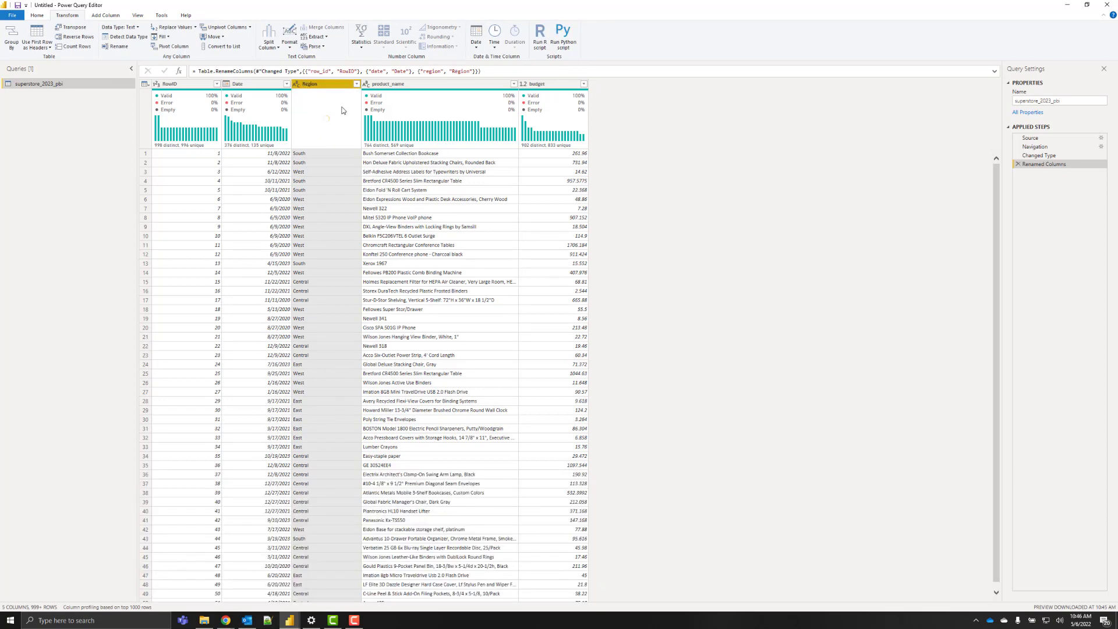
Rename the product_name column to Product and the budget column to Budget
double_click(416, 86)
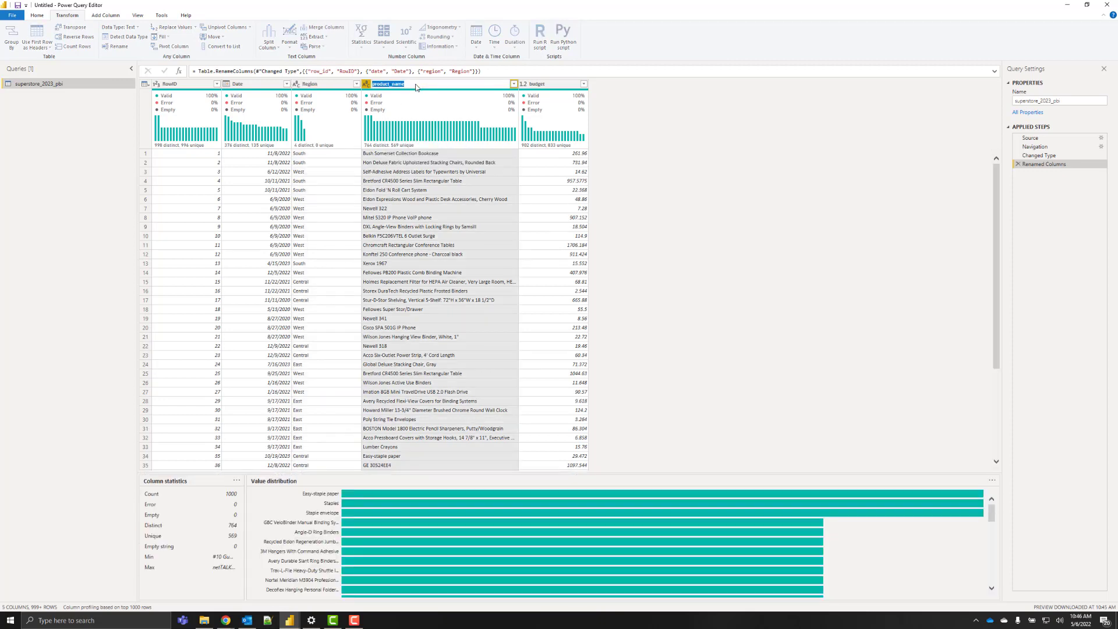
type("Product")
key("Return")
double_click(536, 85)
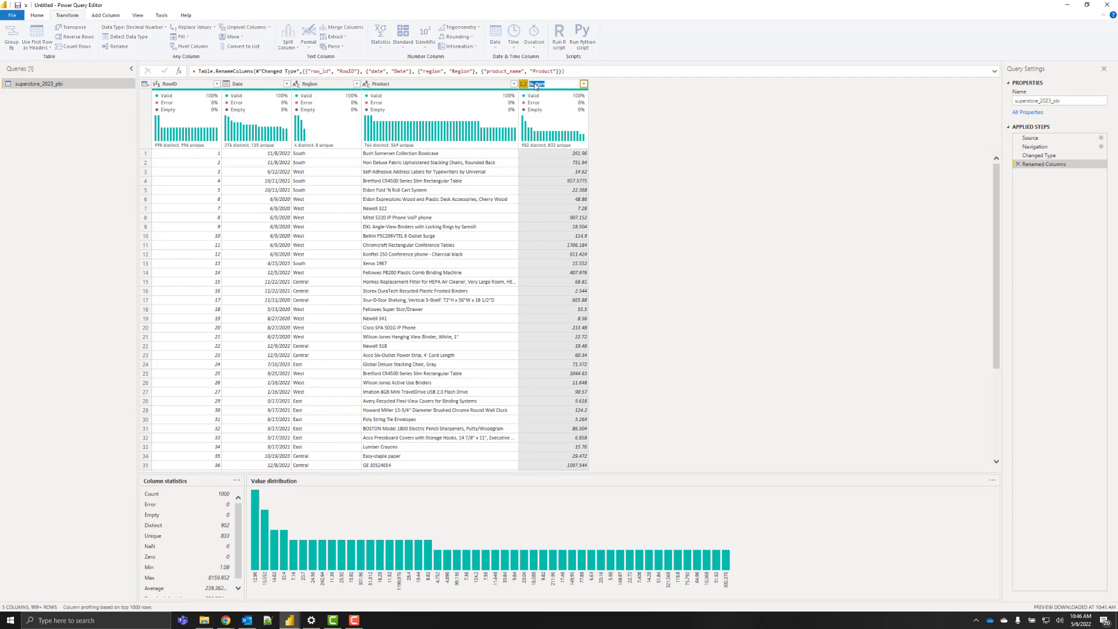
type("Budget")
key("Return")
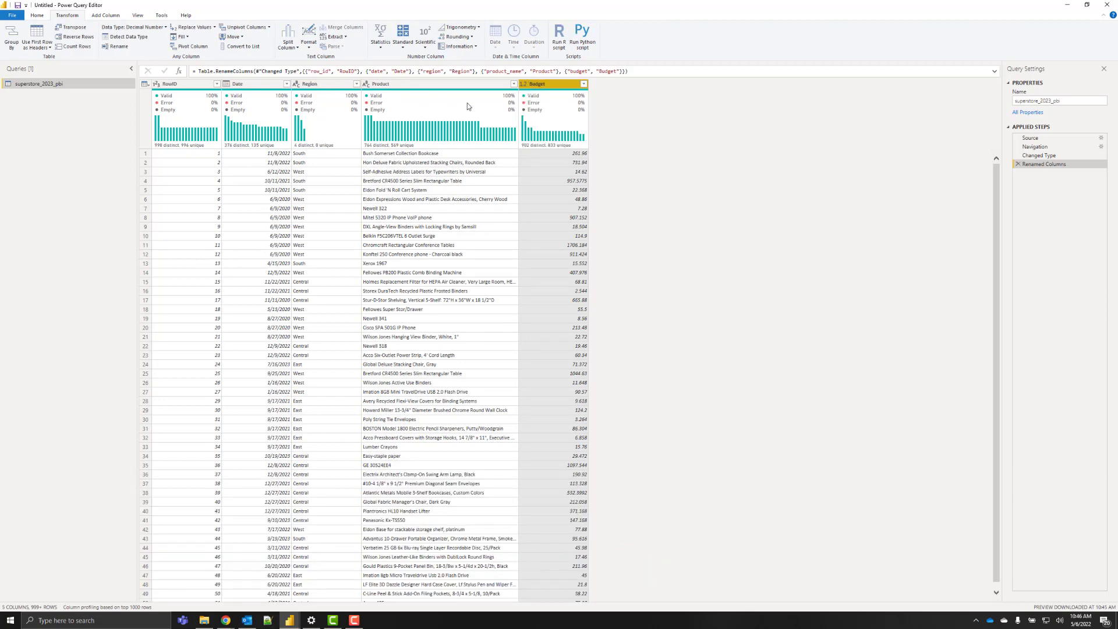
Close the query editor and apply the column changes to the data model
left_click(537, 86)
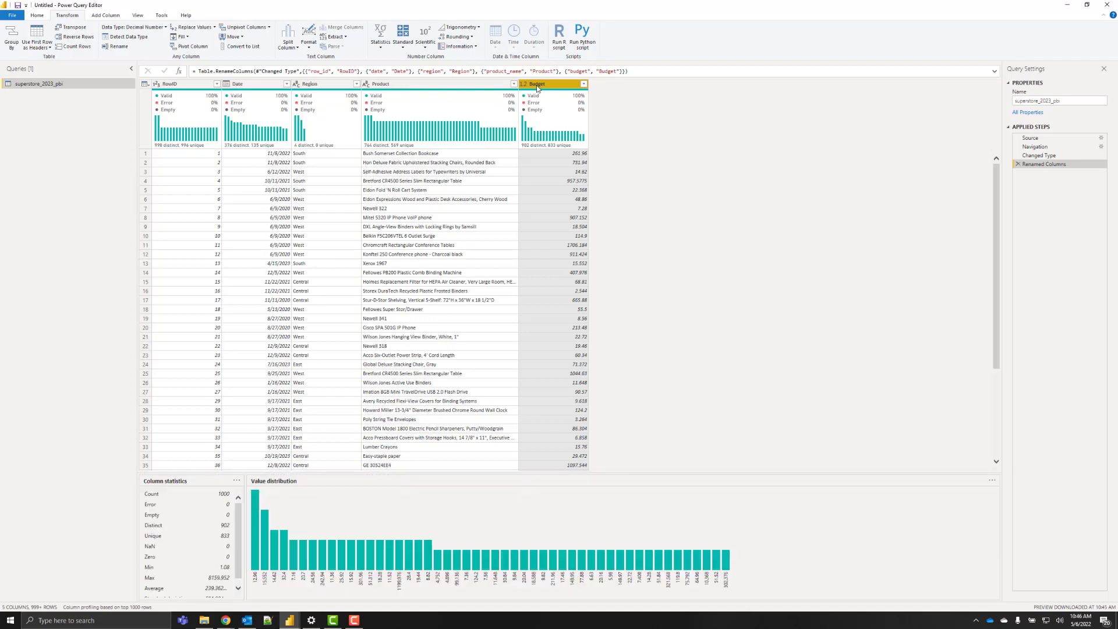
left_click(46, 18)
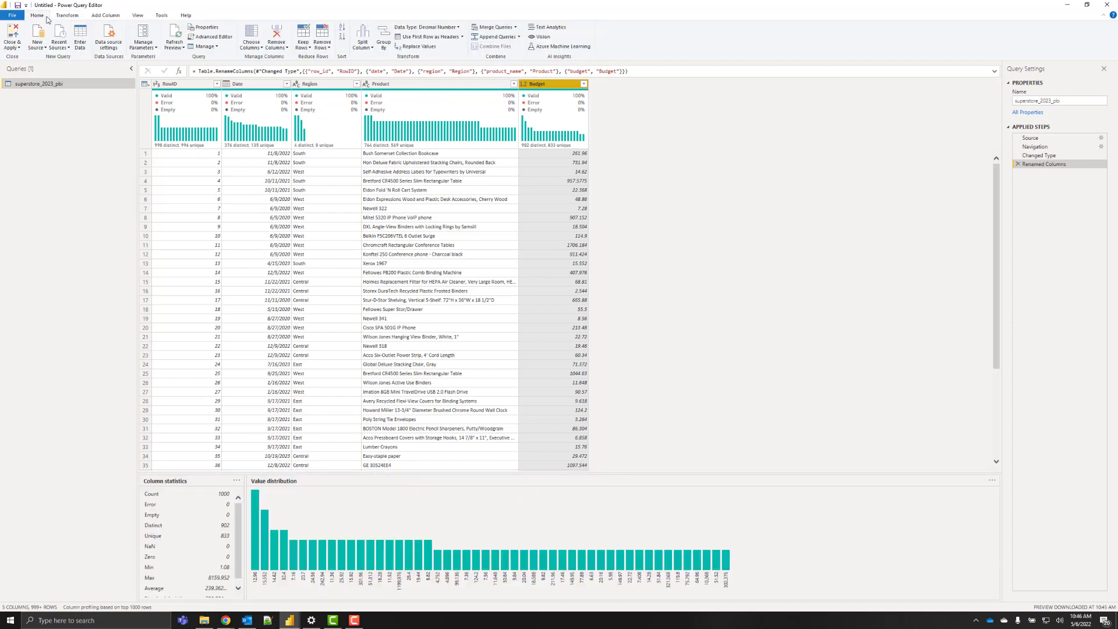
left_click(14, 34)
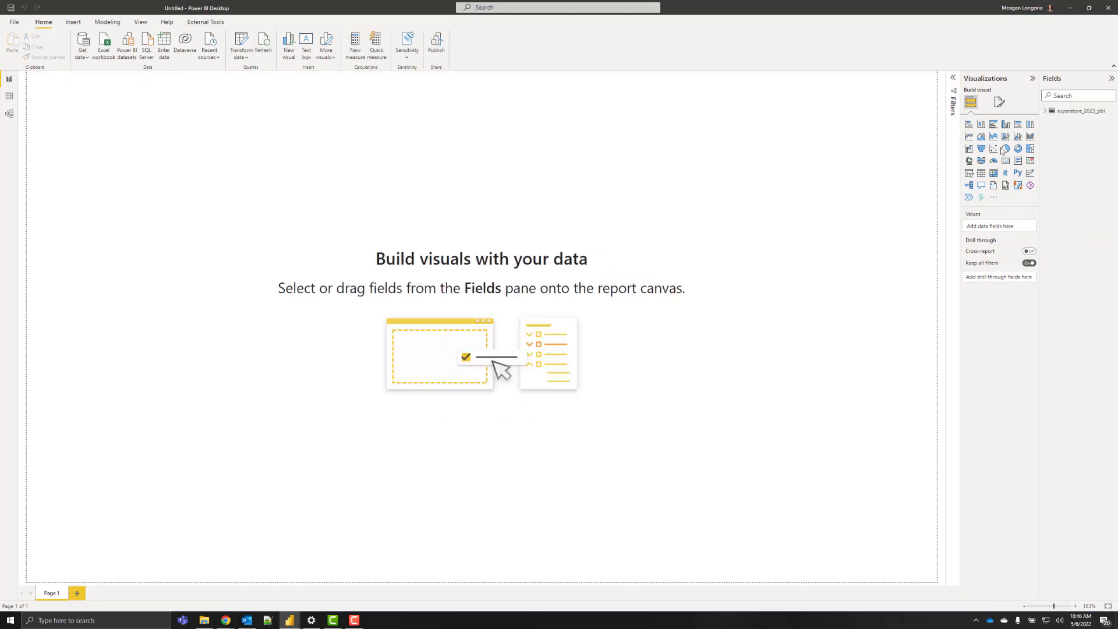
Rename the superstore_2023_pbi table to Sales Budget and check its list of fields
left_click(1081, 111)
right_click(1082, 111)
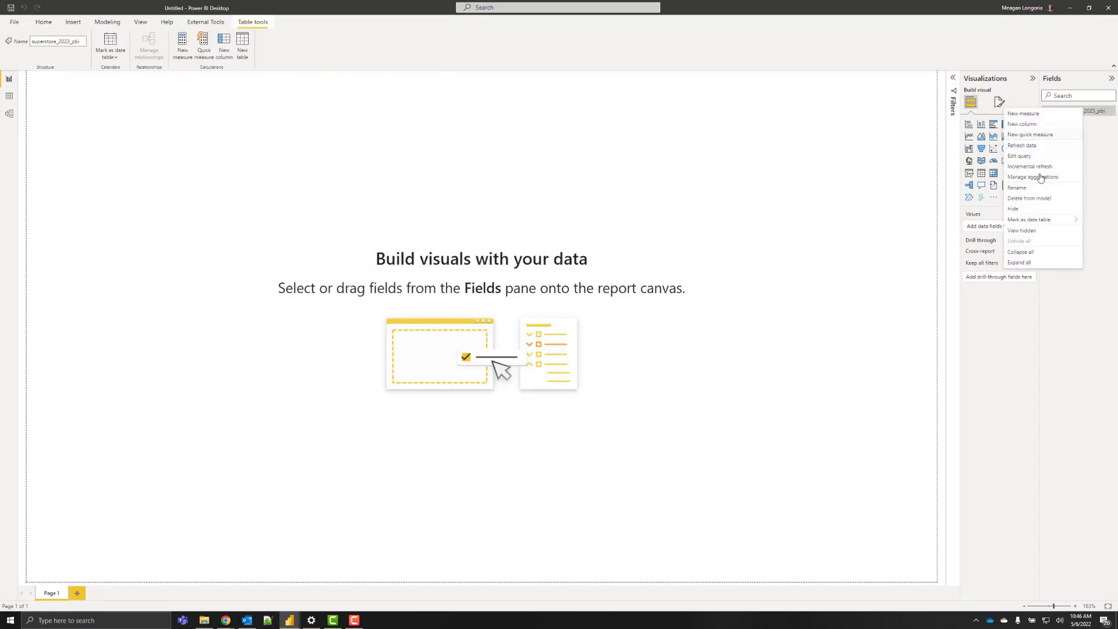
left_click(1017, 187)
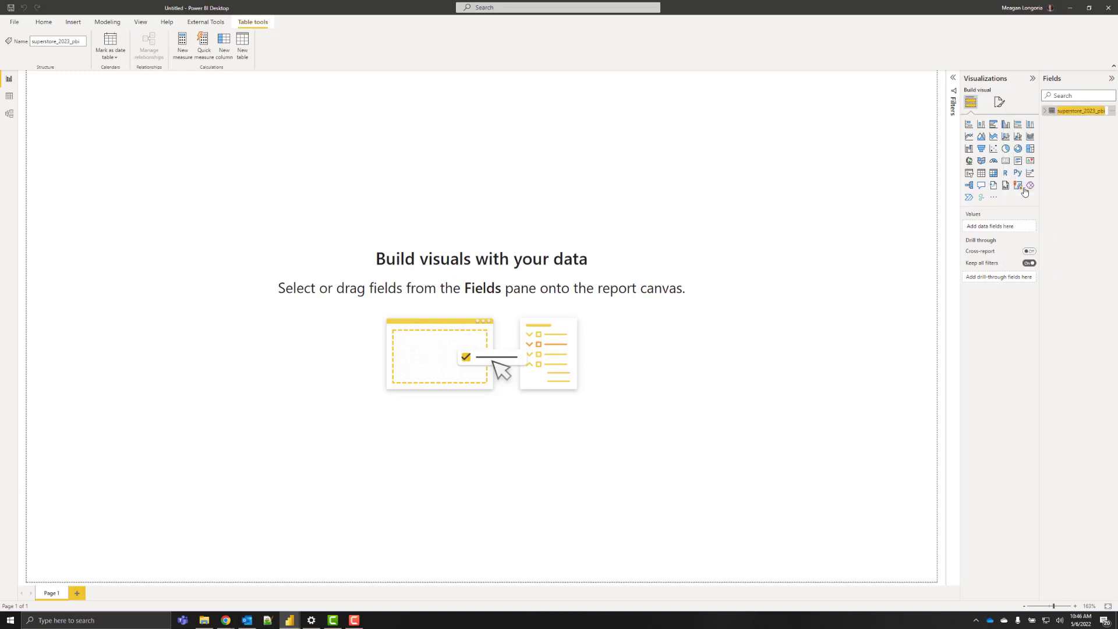
type("sales Budget")
key("Return")
left_click(365, 161)
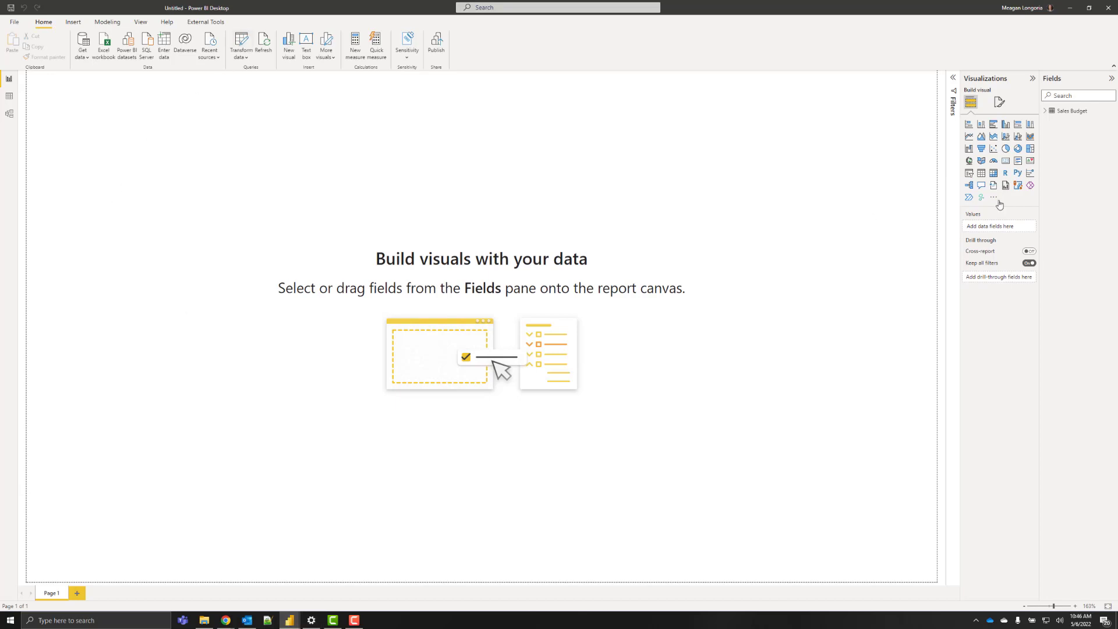
left_click(1045, 110)
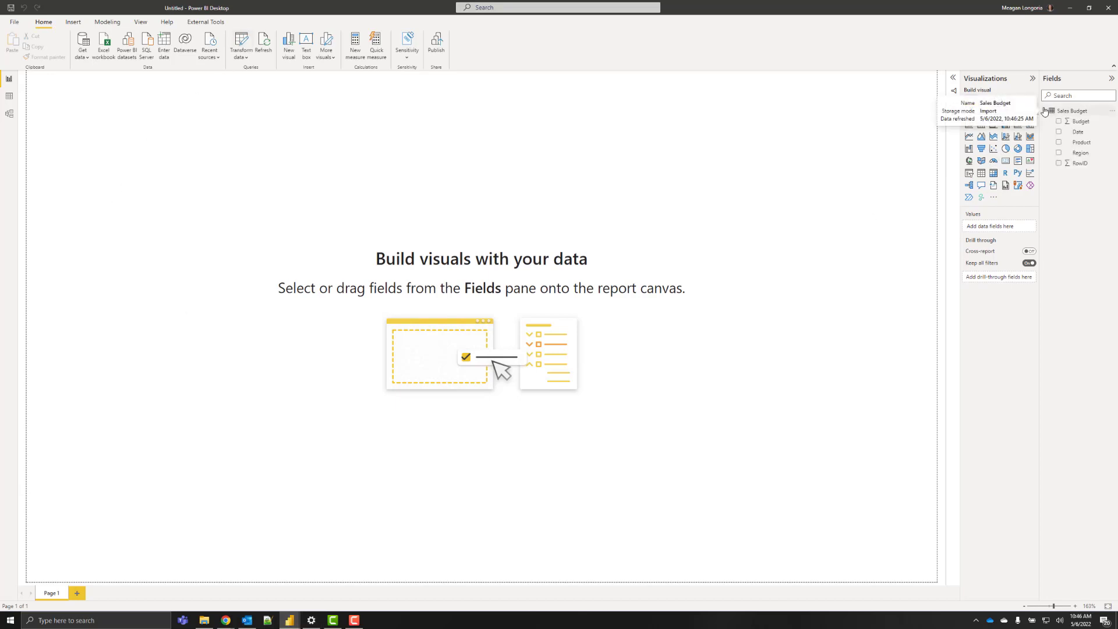
left_click(1045, 111)
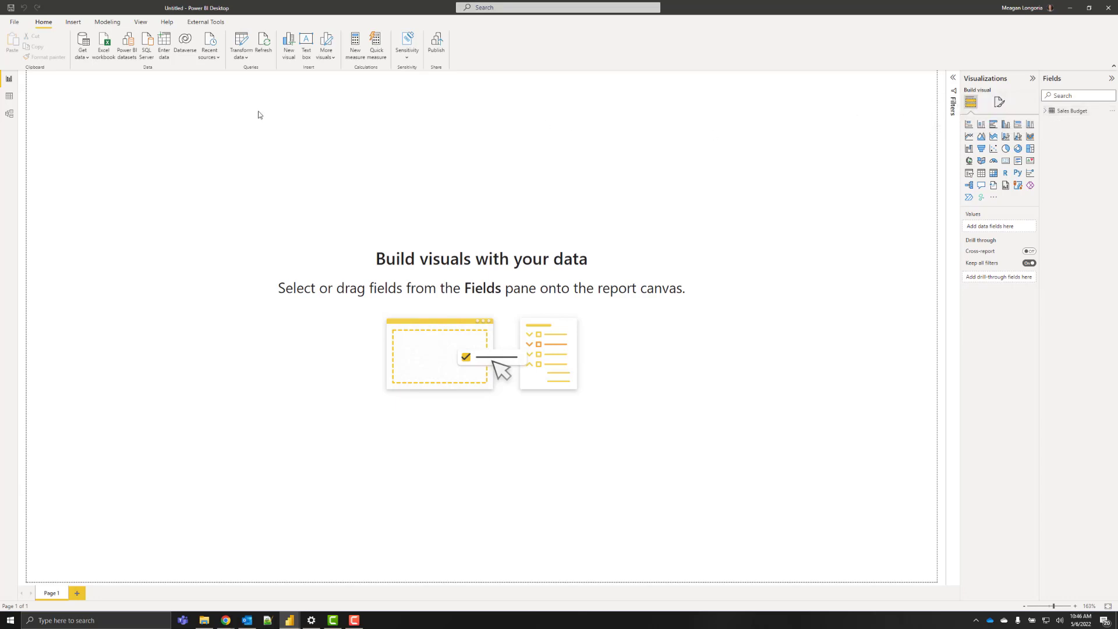
Create a blank query from the pasted date dimension M script, with FromYear 2020, ToYear 2023 and a Monday week start
left_click(240, 46)
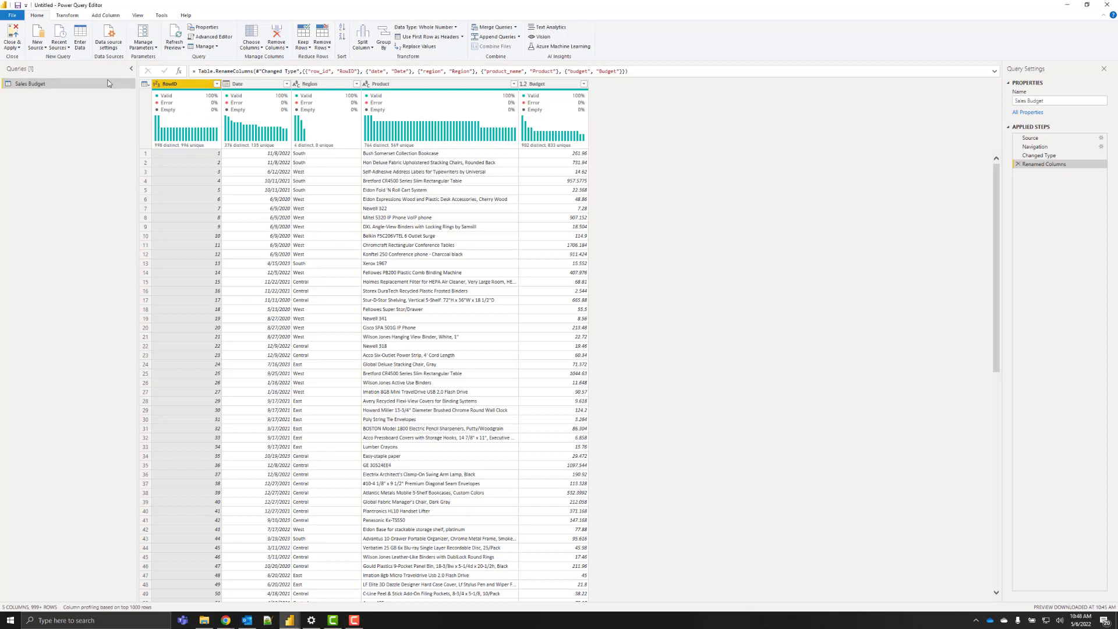
left_click(41, 47)
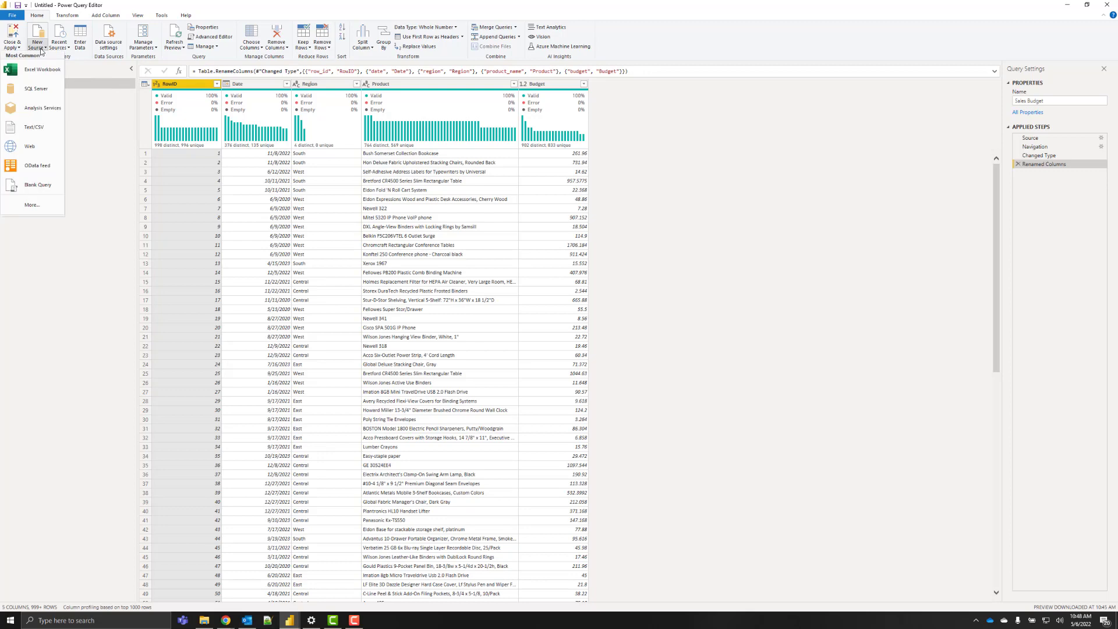
left_click(51, 189)
left_click(210, 36)
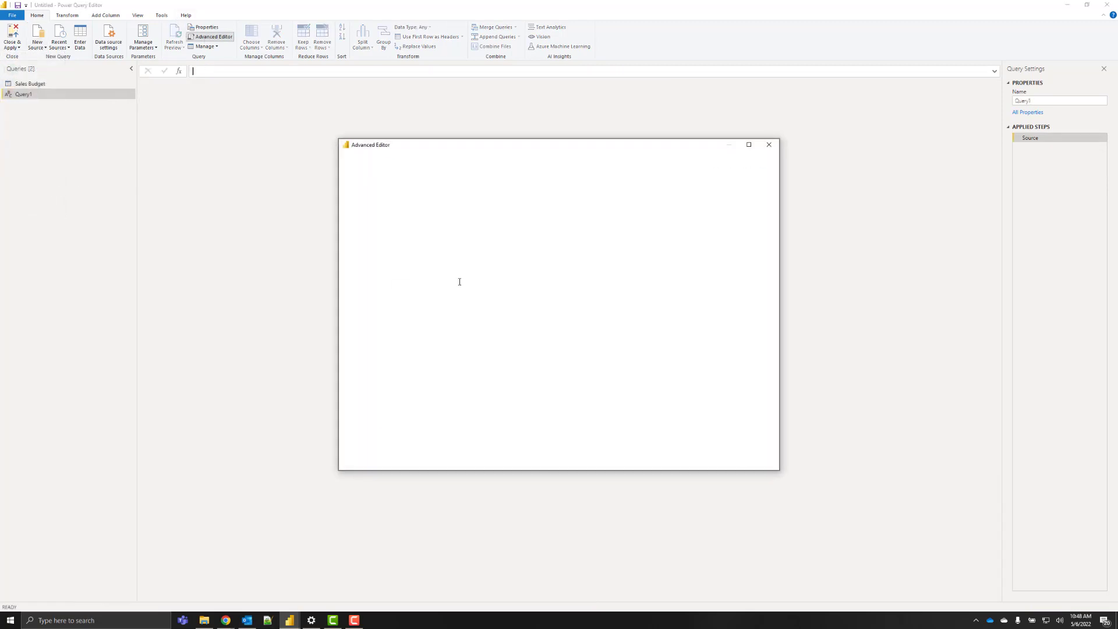
key("ctrl+a")
key("ctrl+v")
scroll(464, 277, "up", 15)
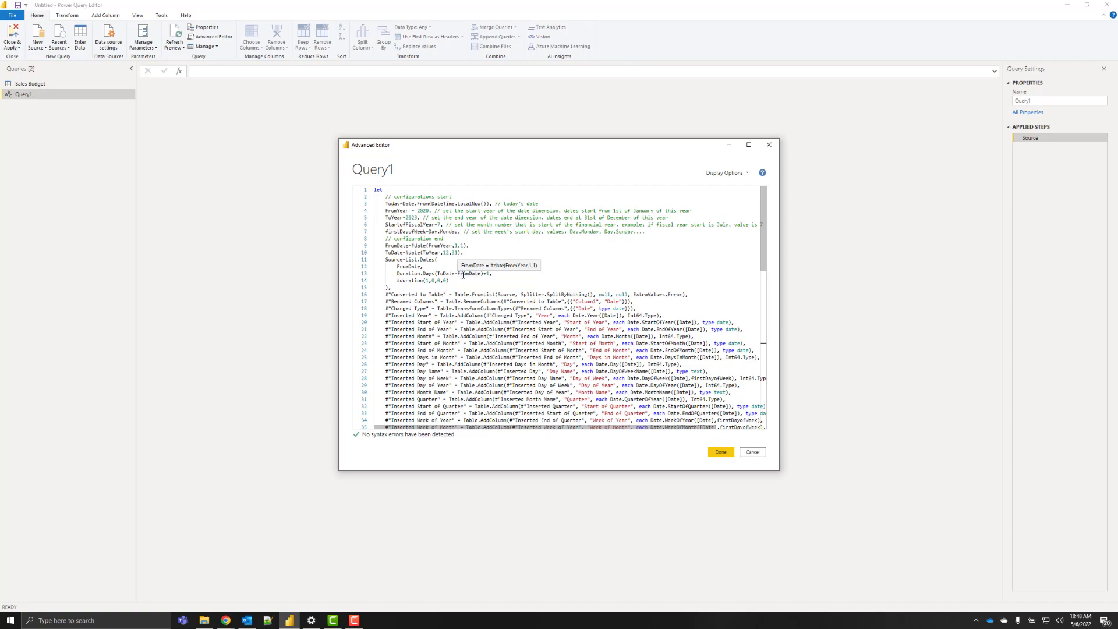
scroll(463, 275, "down", 15)
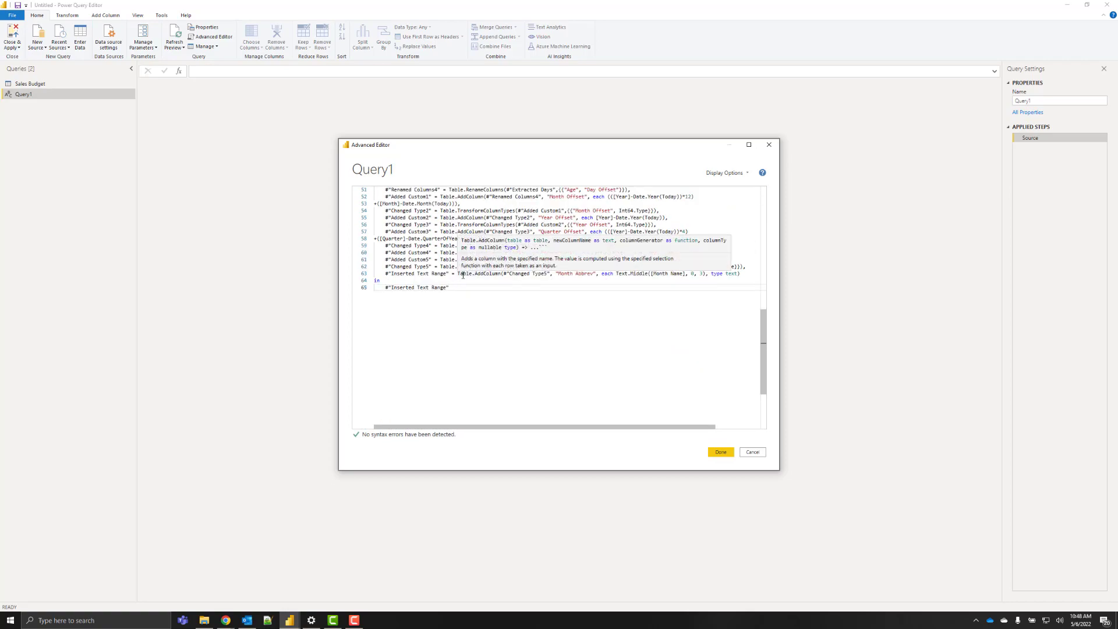
scroll(464, 274, "up", 10)
scroll(464, 276, "up", 8)
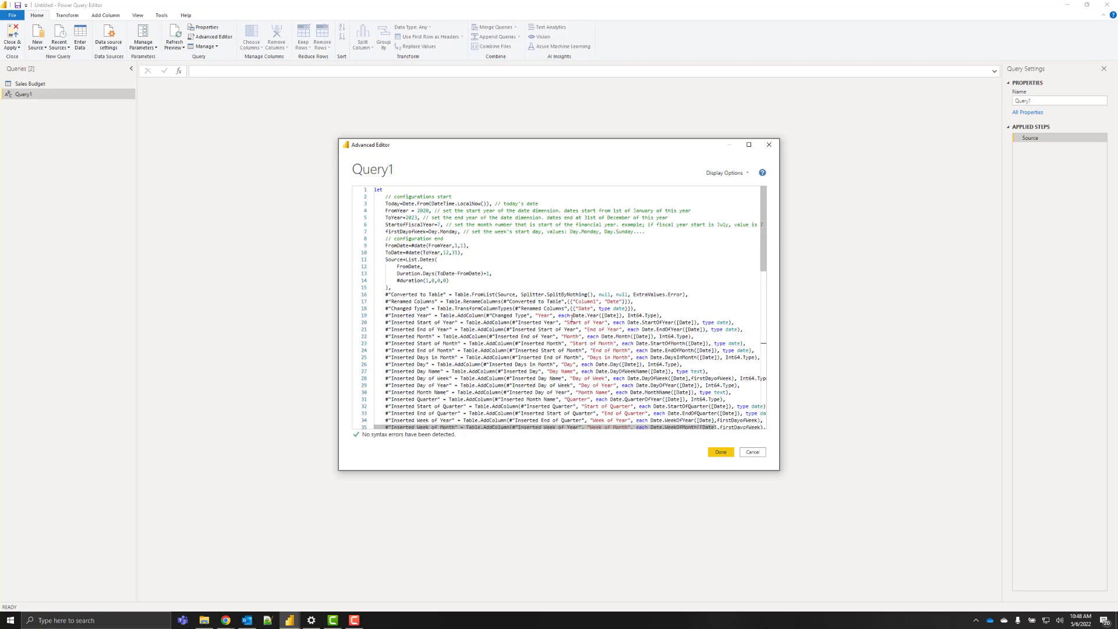
left_click(721, 452)
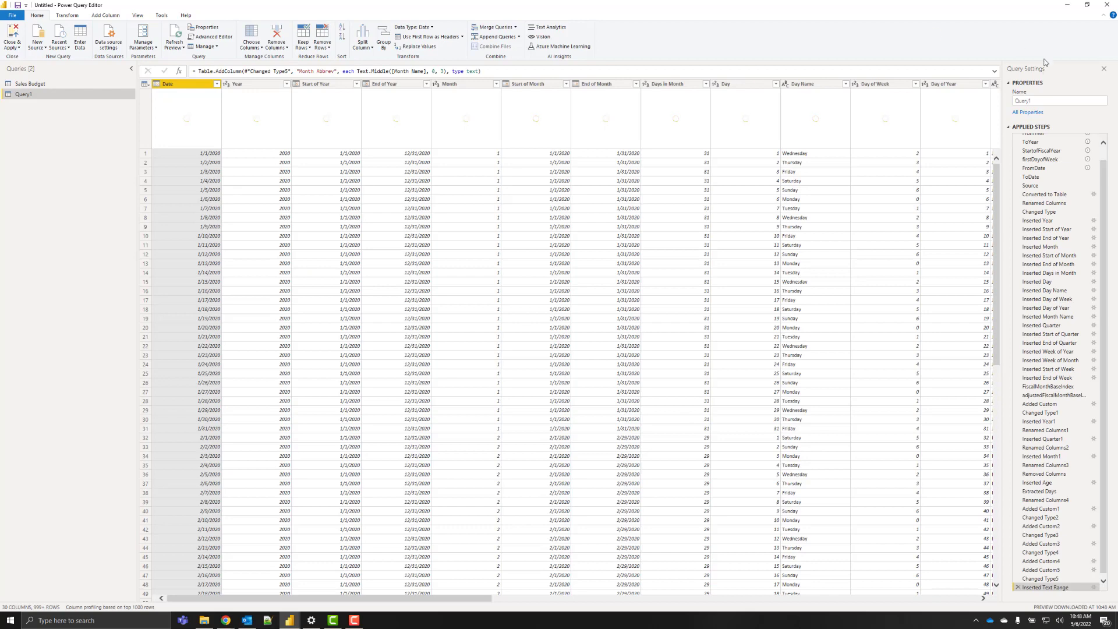
Rename the new date dimension query to Date and apply the query changes to the data model
double_click(1041, 101)
type("Date")
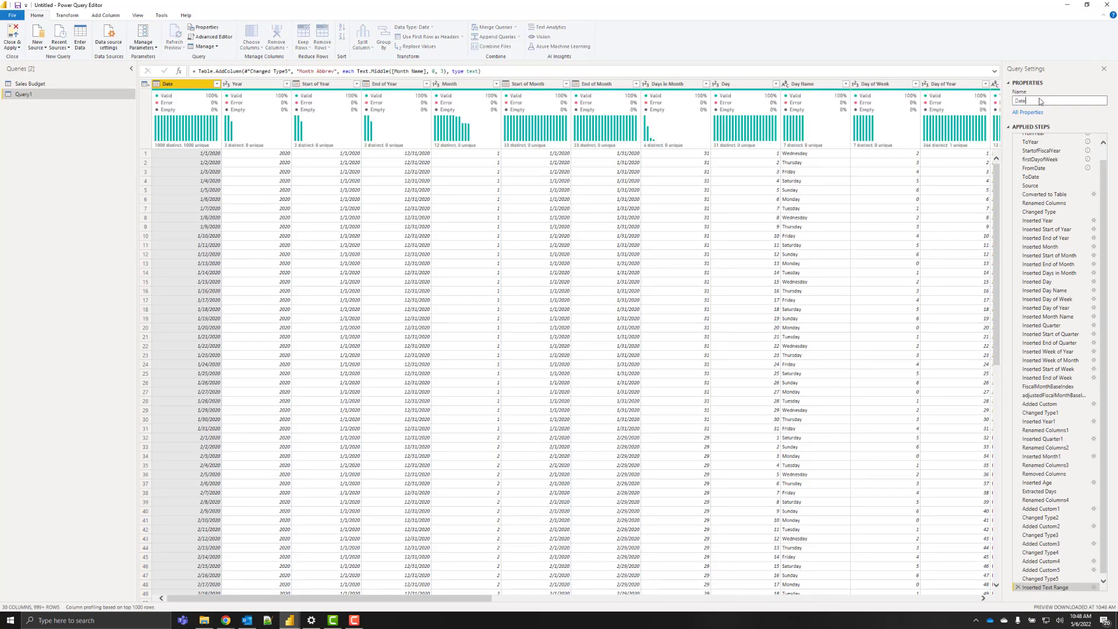
key("Return")
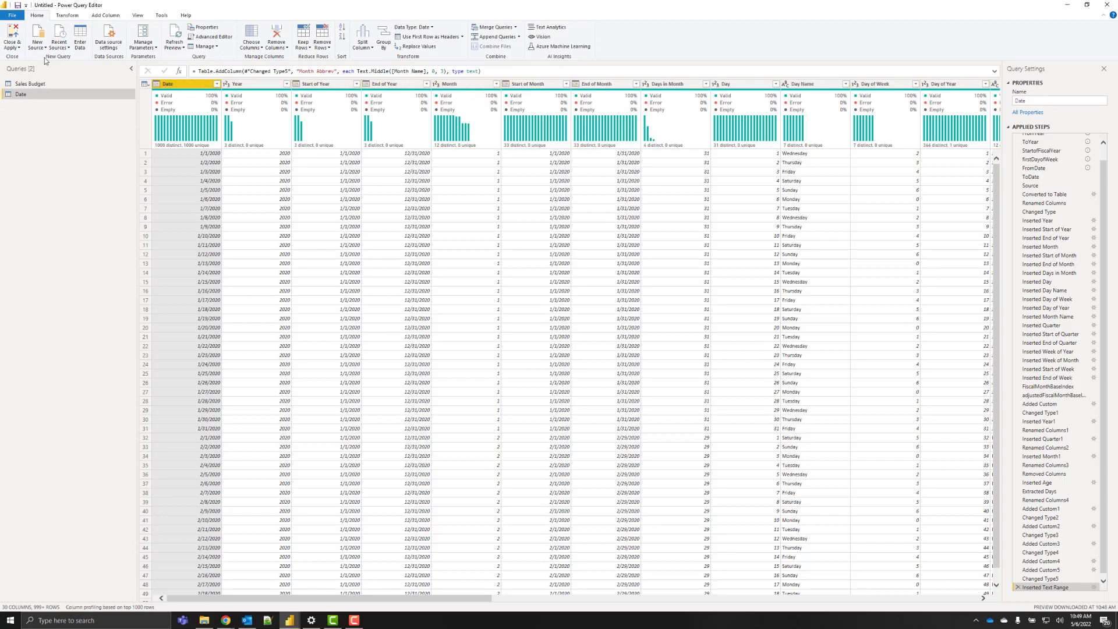
left_click(14, 45)
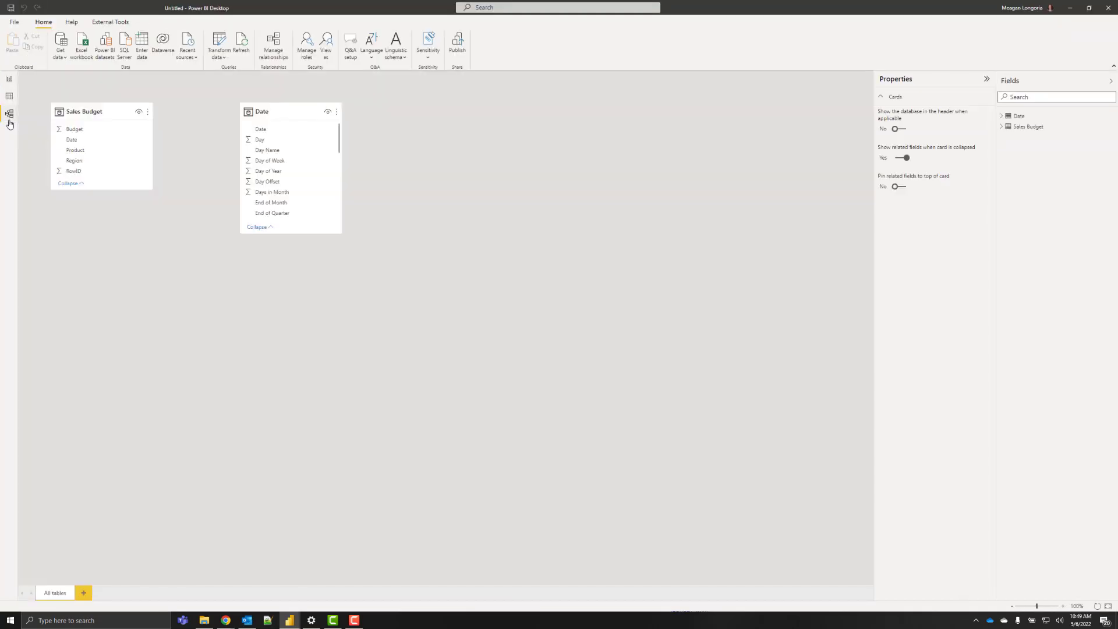
Relate the Date and Sales Budget tables on their Date columns, and mark Date as a date table using its Date column
left_click_drag(271, 130, 87, 140)
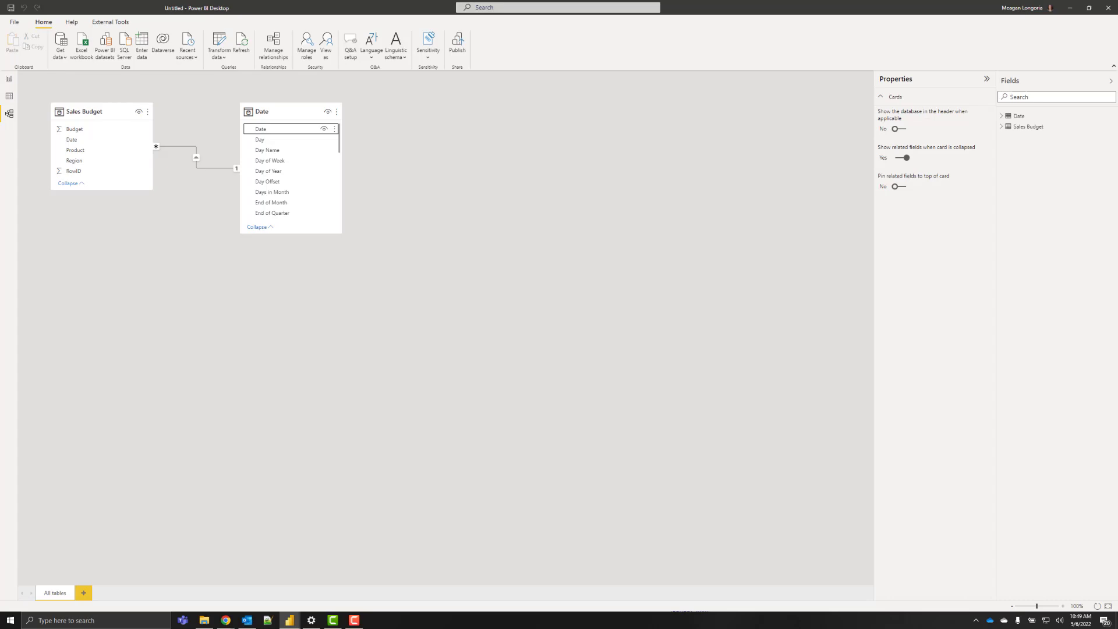
left_click(8, 97)
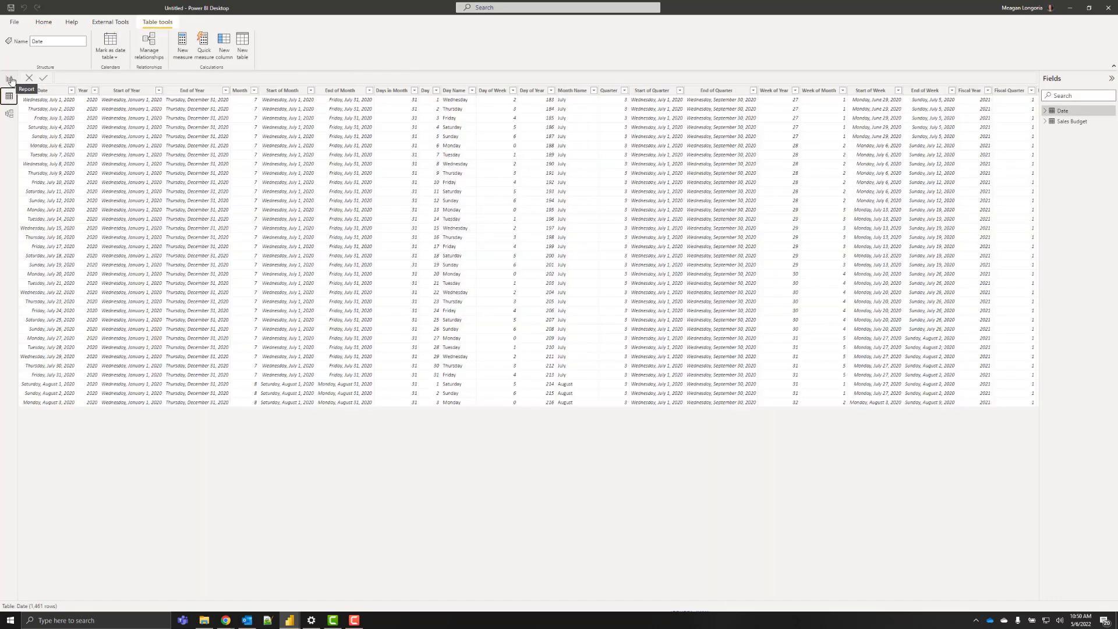
left_click(105, 56)
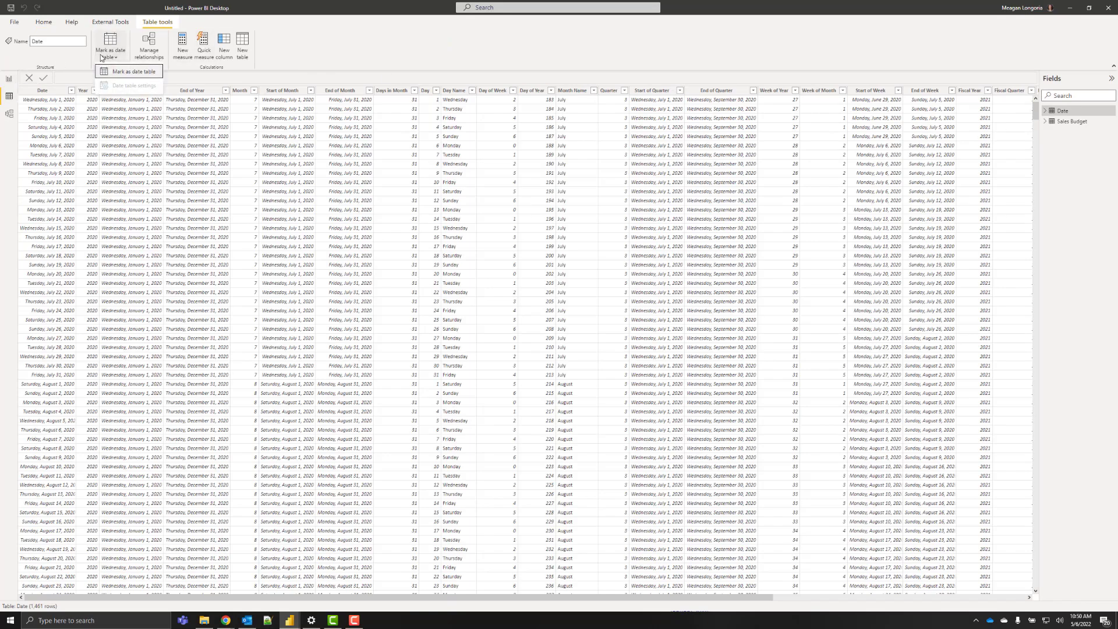
left_click(120, 71)
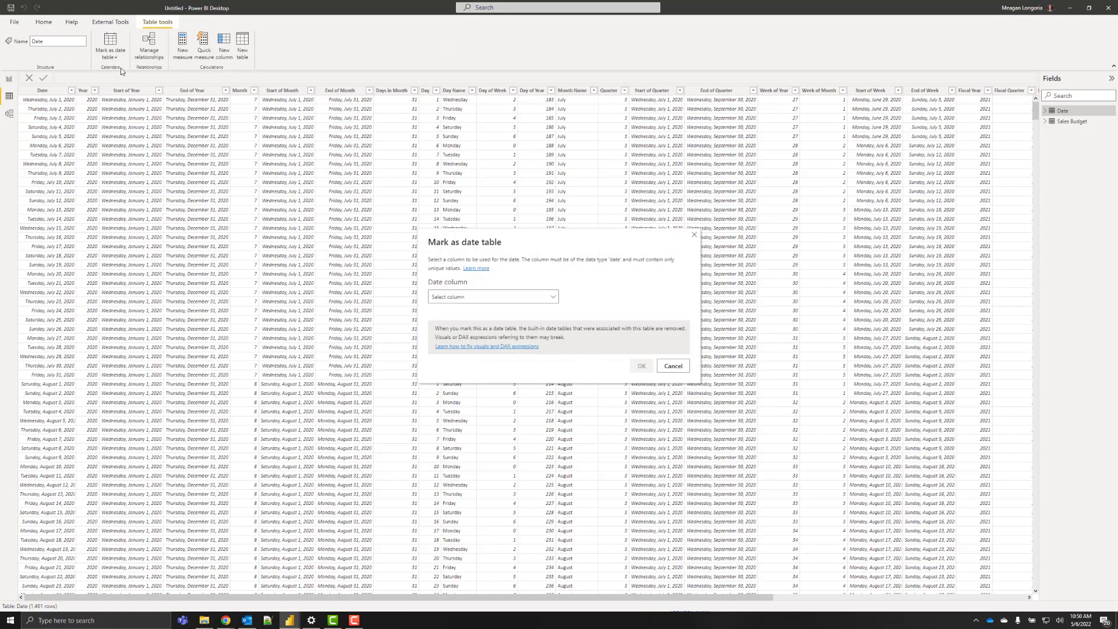
left_click(479, 299)
left_click(440, 325)
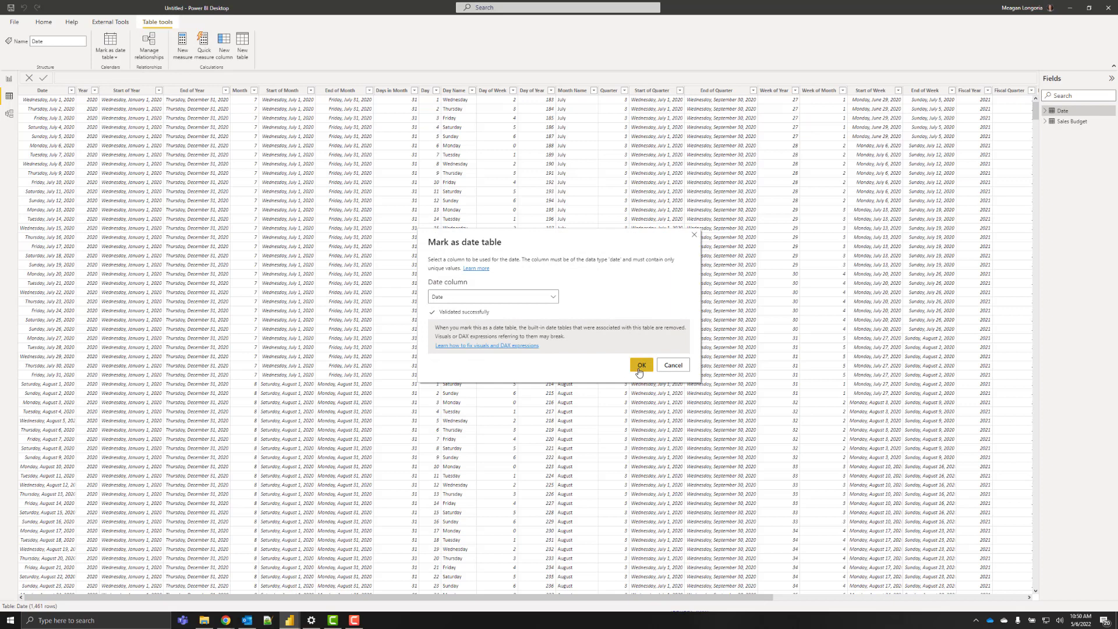
left_click(640, 366)
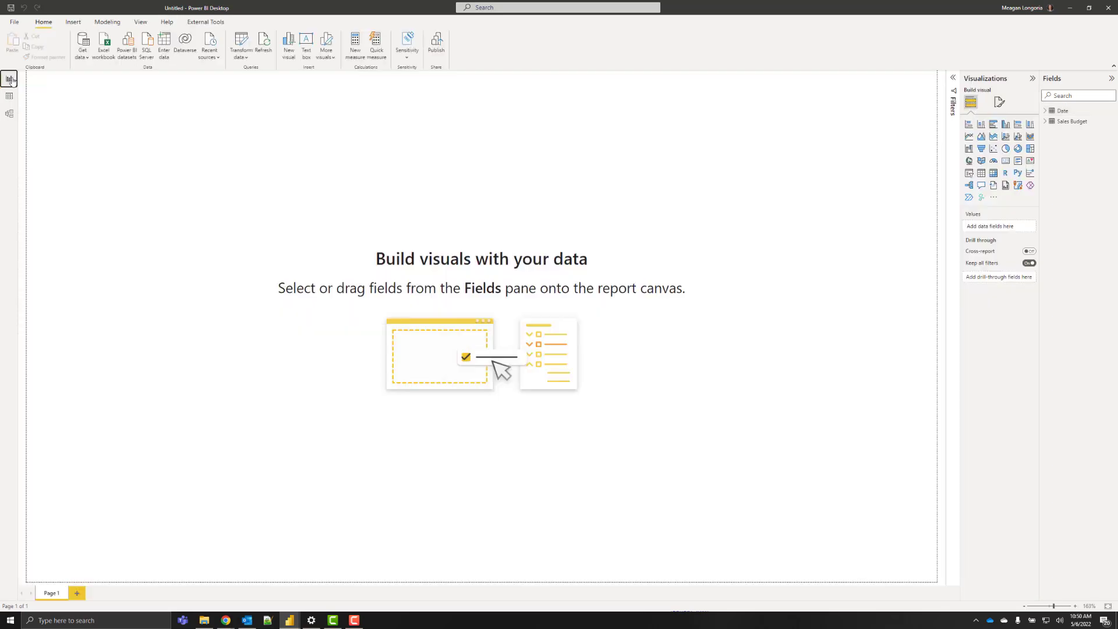
Create a Budget Used measure in Sales Budget that sums Budget when the maximum Date is before TODAY() and otherwise returns 0
left_click(9, 78)
left_click(1045, 121)
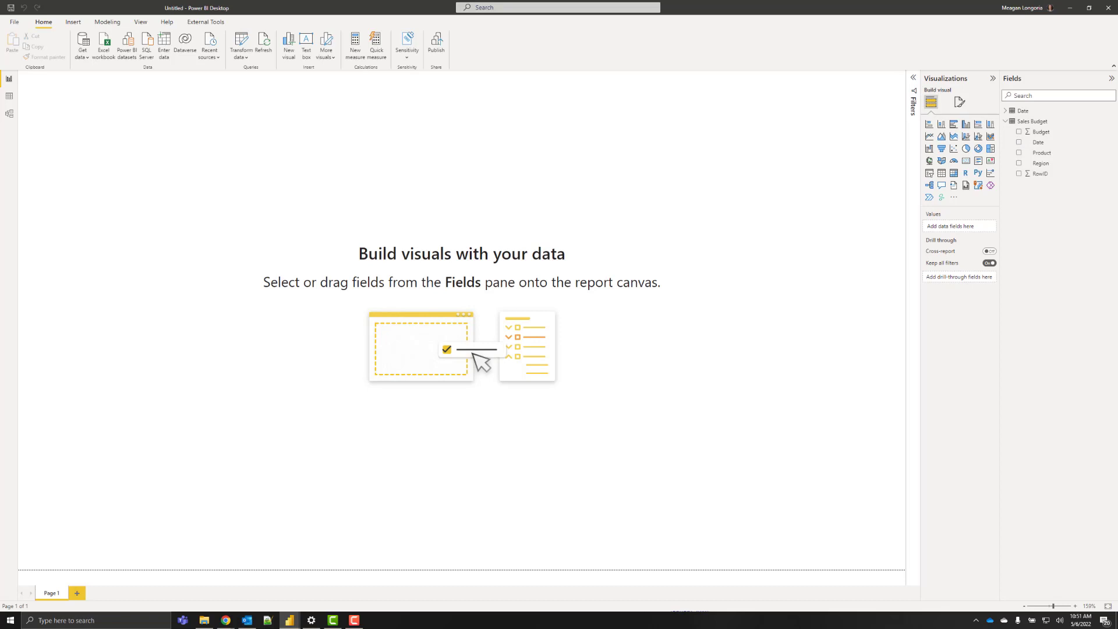
right_click(1044, 122)
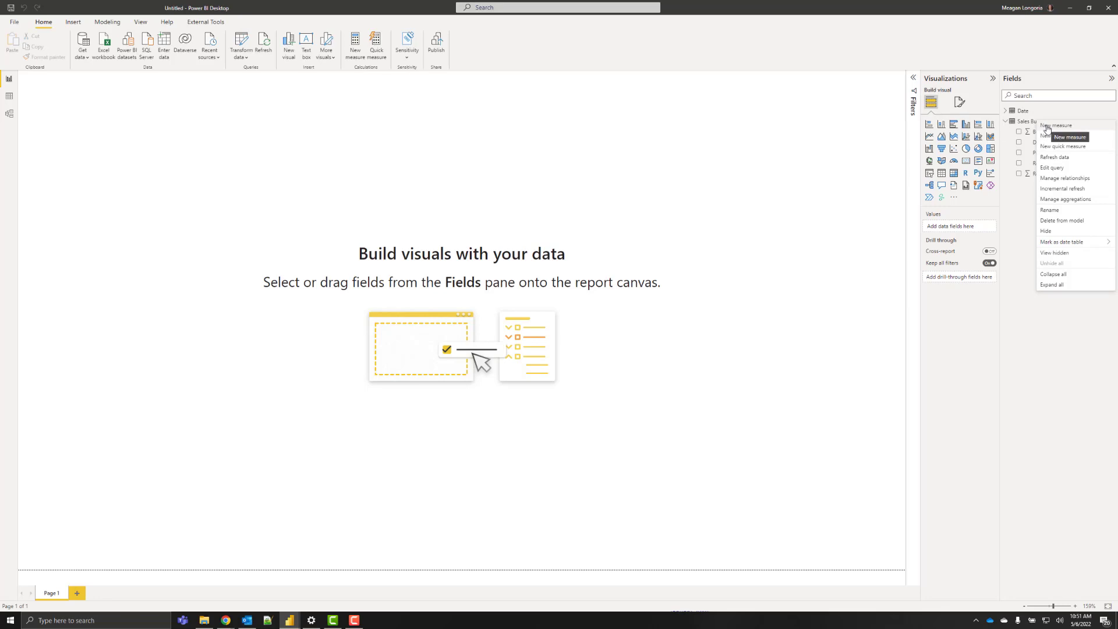
left_click(1046, 125)
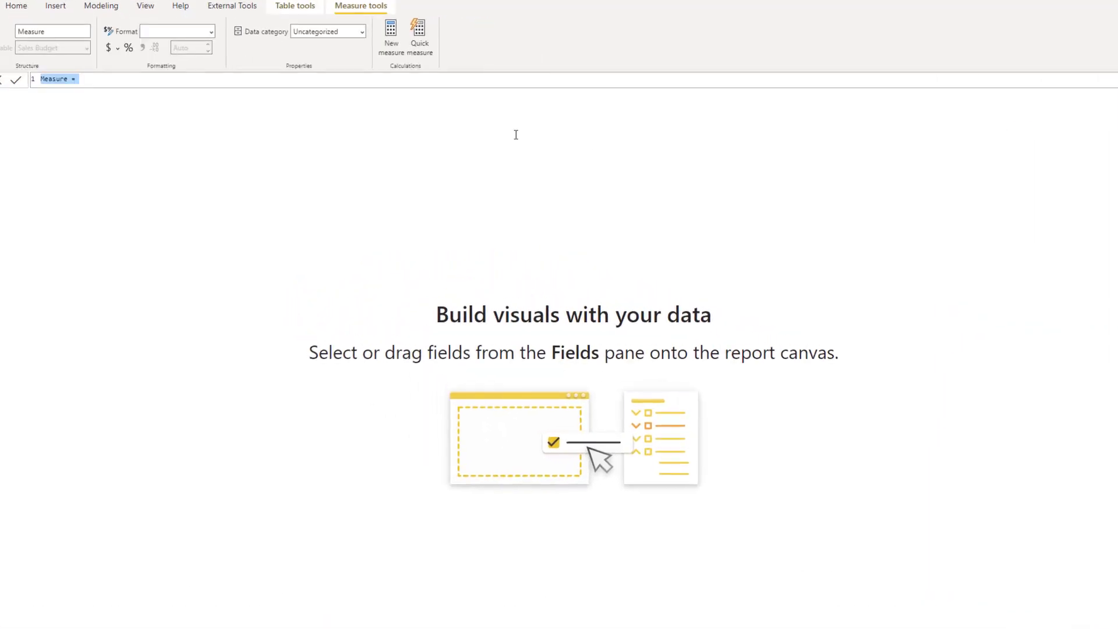
type("Budget Used = Var curdt =max('Date'[Date]) Var BudgetThruToday = If(curdt < TODAY(), Sum('Sales Budget'[Budget]), 0) RETURN  BudgetThruToday")
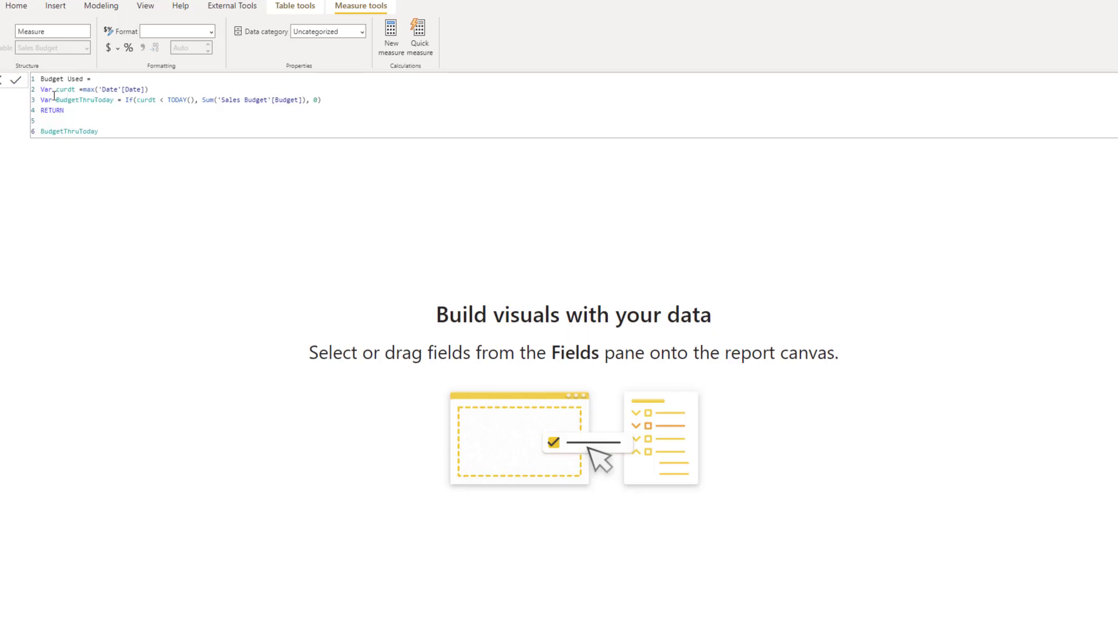
left_click_drag(128, 100, 336, 100)
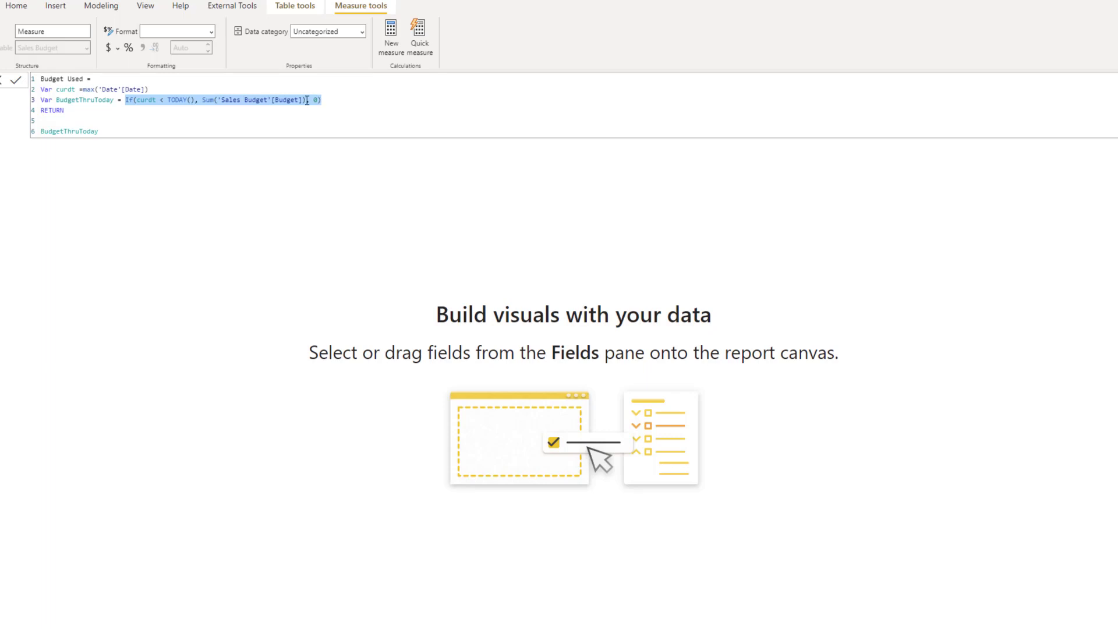
left_click(346, 101)
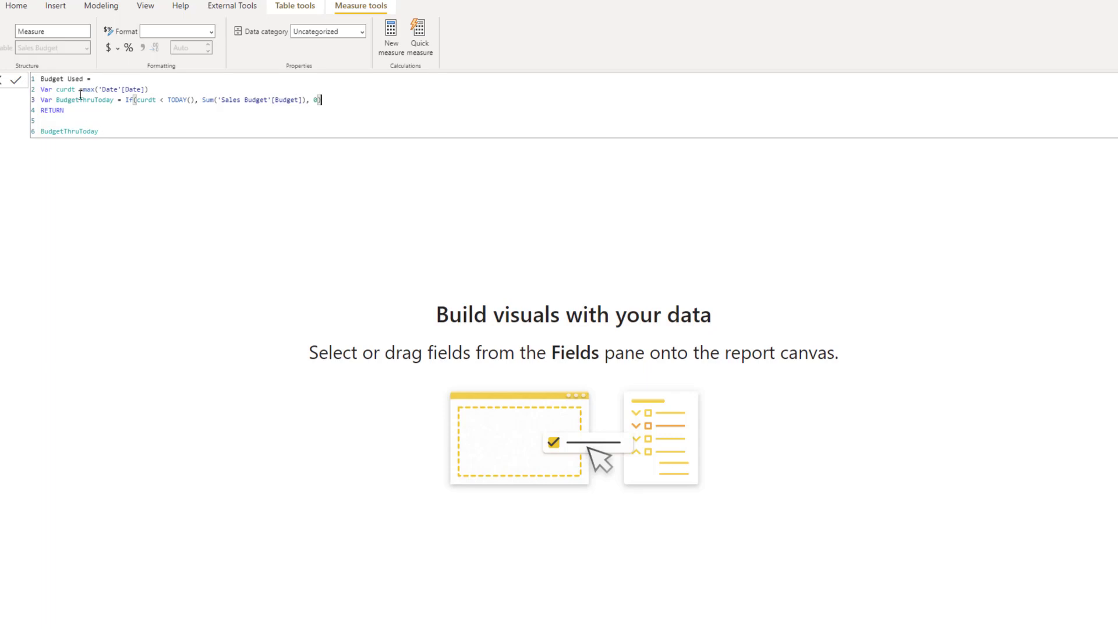
Create a 'Budget Used running total in Date' measure that calculates [Budget Used] over ALLSELECTED dates filtered with ISONORAFTER against the maximum Date, DESC
left_click(1038, 277)
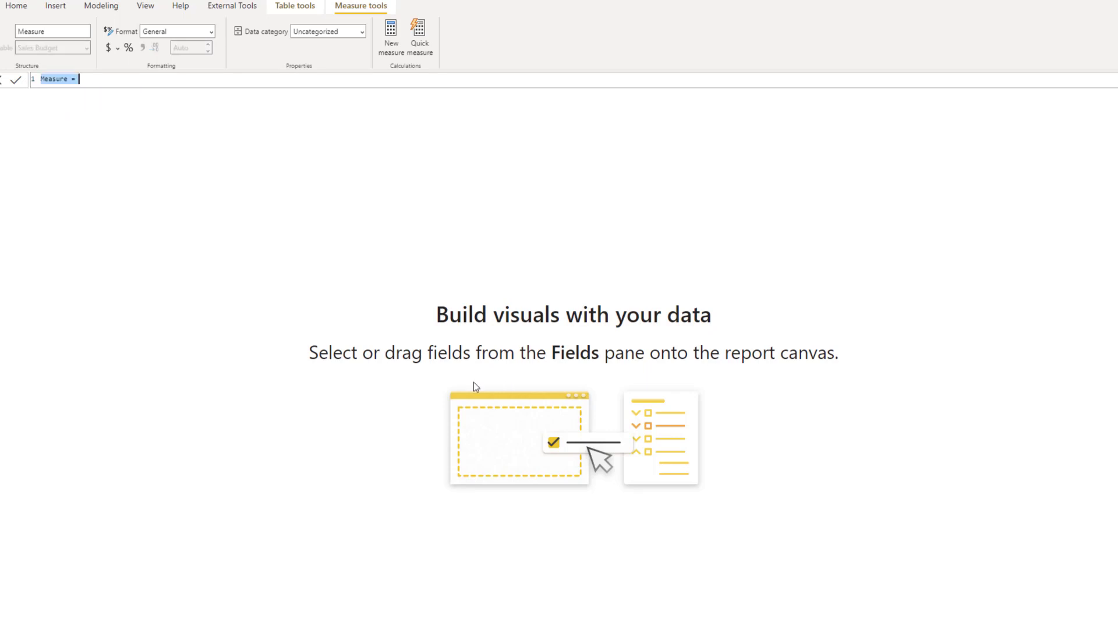
type("Budget Used running total in Date = CALCULATE(     [Budget Used],     FILTER(         ALLSELECTED('Date'[Date]),         ISONORAFTER('Date'[Date], MAX('Date'[Date]), DESC)     ) )")
left_click(127, 106)
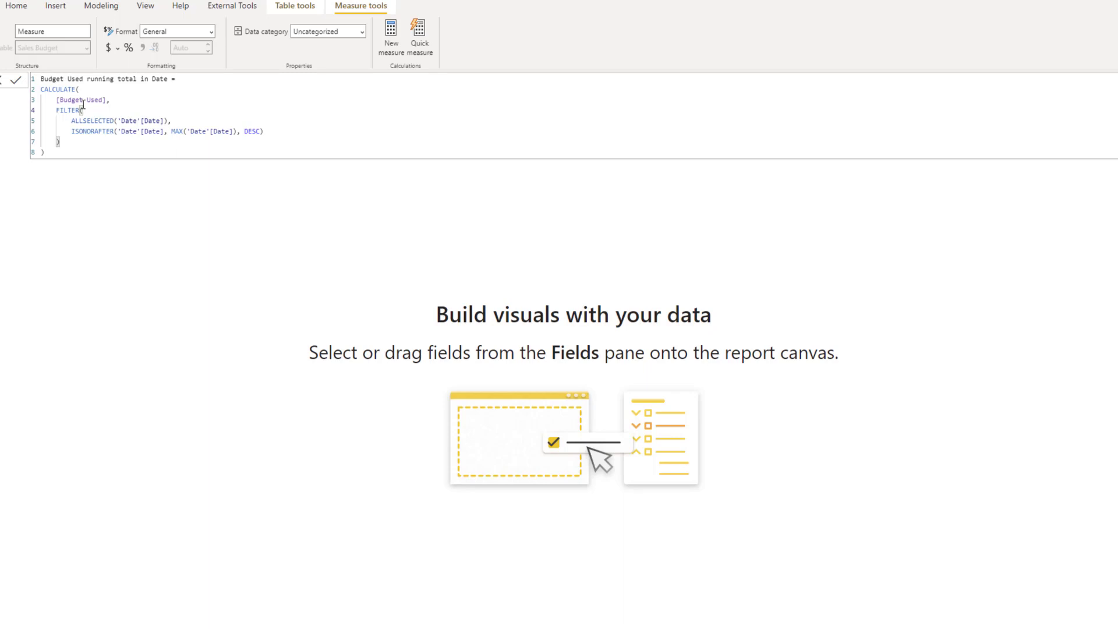
left_click(83, 101)
left_click(104, 100)
left_click_drag(105, 100, 61, 101)
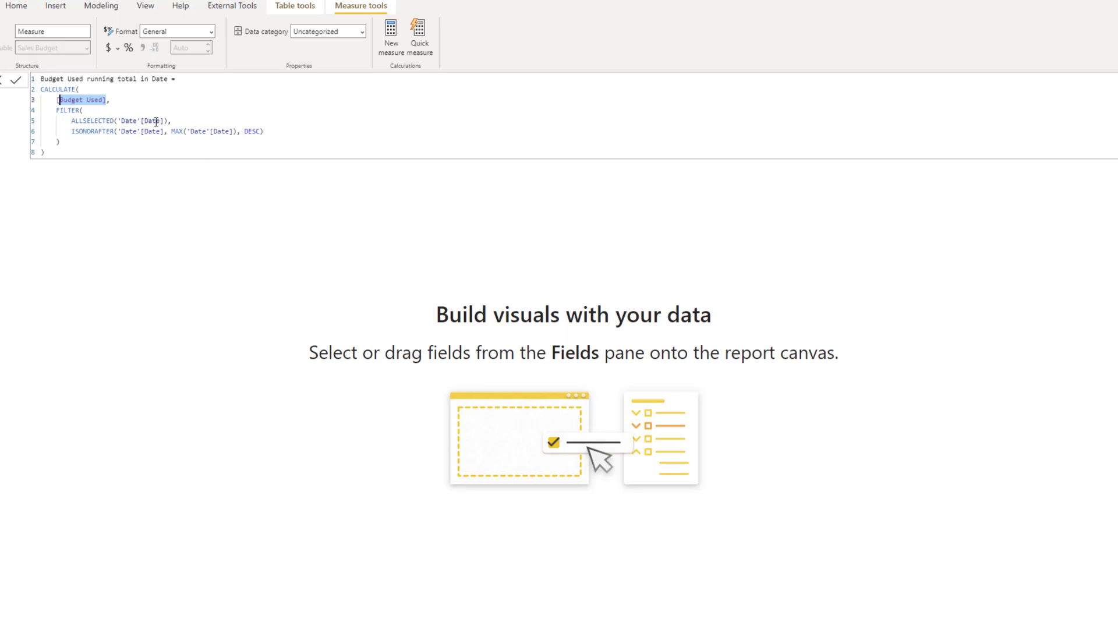
left_click(296, 134)
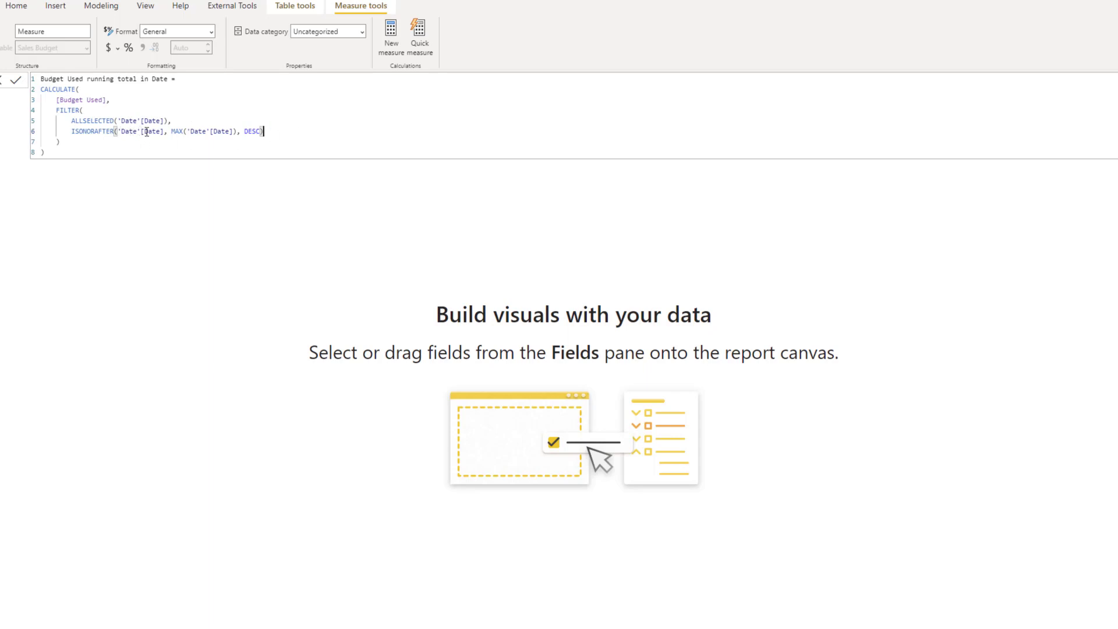
left_click(198, 131)
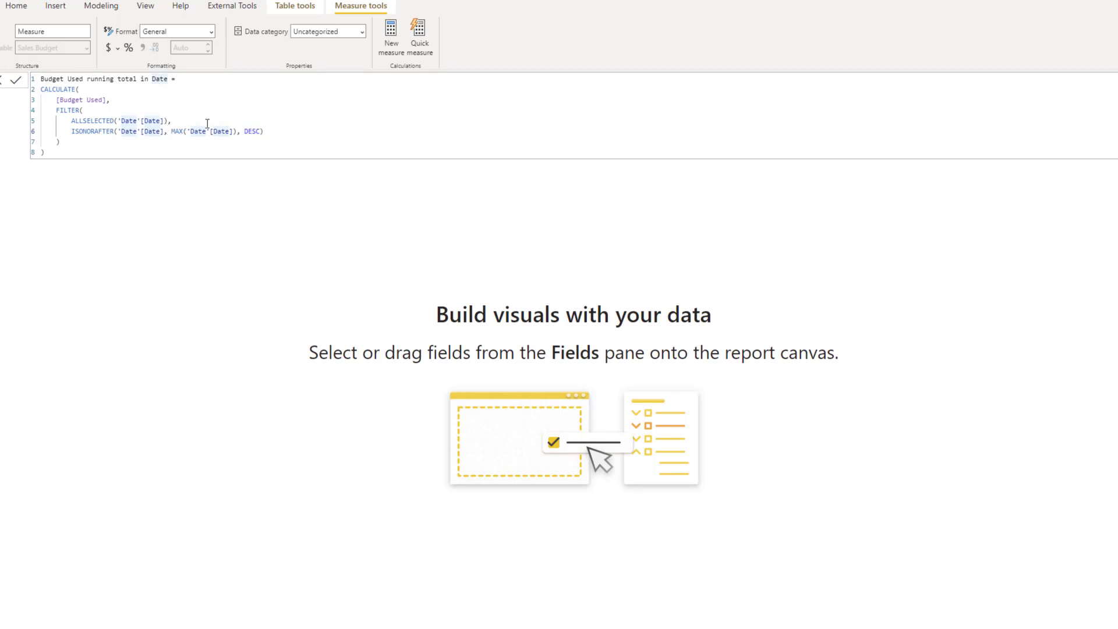
key("Return")
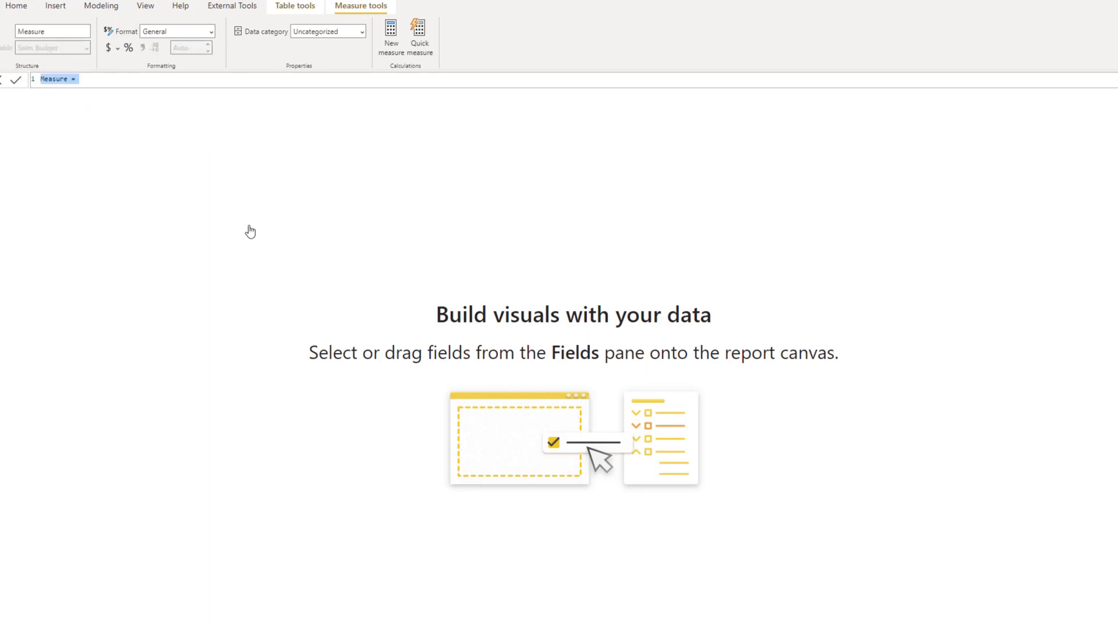
Create a Total Budget measure that sums the Sales Budget table's Budget column with REMOVEFILTERS on the Date table
type("Total Budget = Calculate(Sum('Sales Budget'[Budget]), REMOVEFILTERS('Date'))")
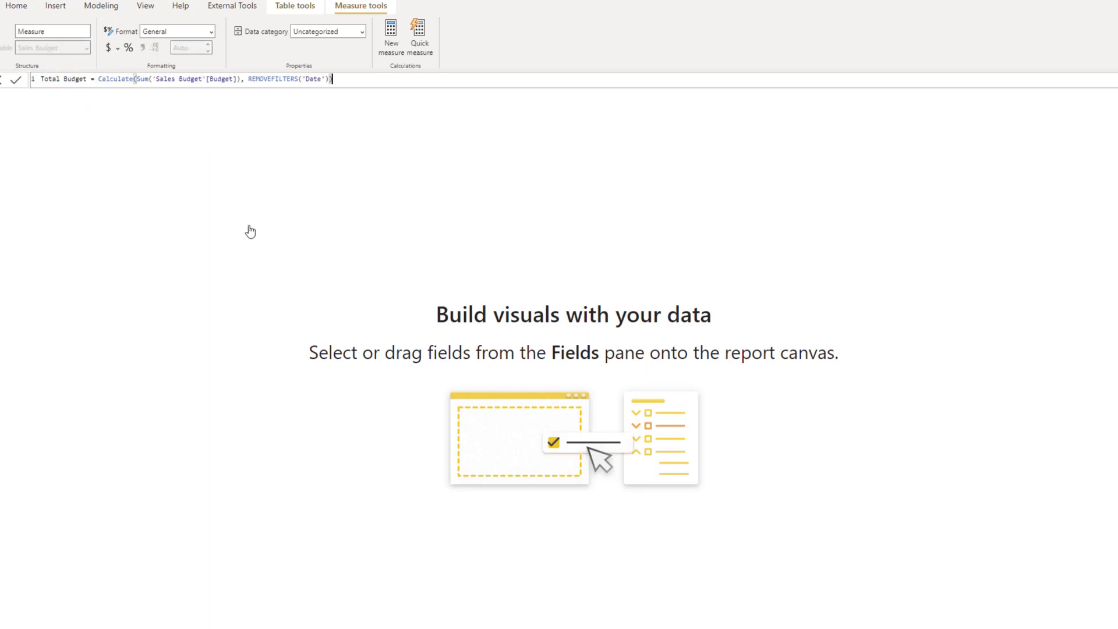
key("Return")
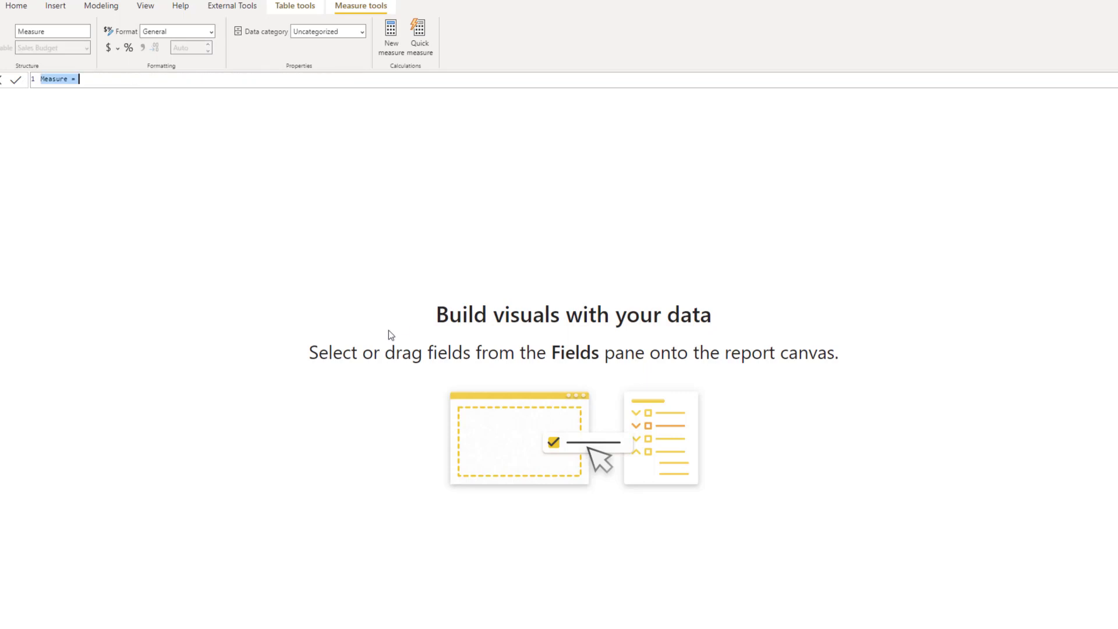
Create a Total Budget Used measure that sums Budget over ALL dates before LastVisibleDate, the minimum of today() and the maximum Date
type("Total Budget Used =  VAR LastVisibleDate = min(today(),max('Date'[Date])) RETURN CALCULATE(sum('Sales Budget'[Budget]), ALL('Date'[Date]), 'Date'[Date] < LastVisibleDate)")
left_click(114, 86)
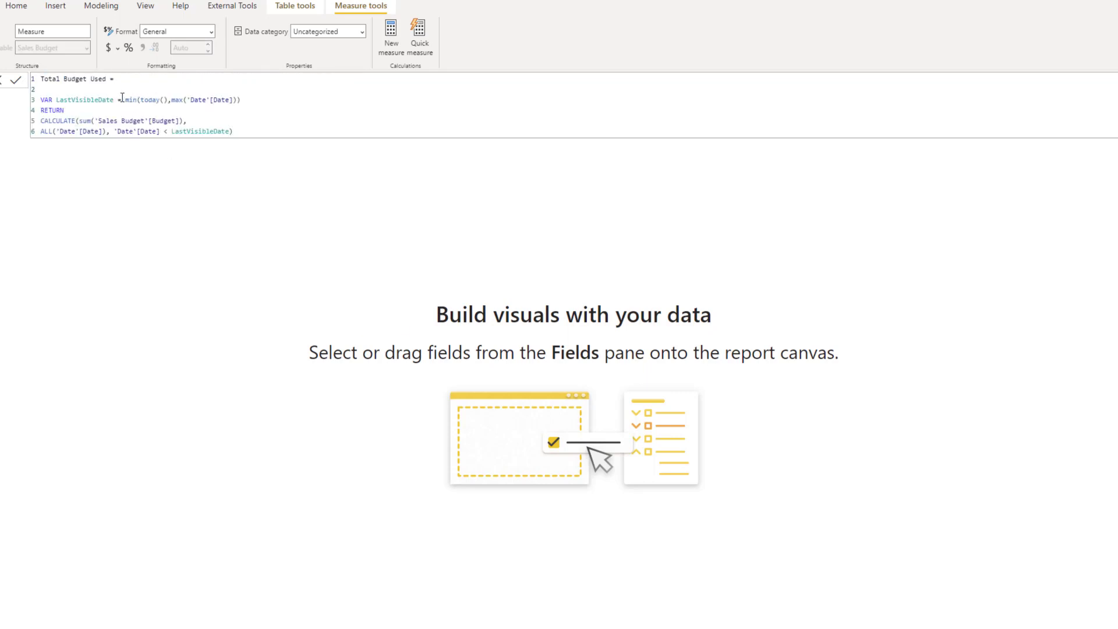
left_click_drag(122, 100, 249, 99)
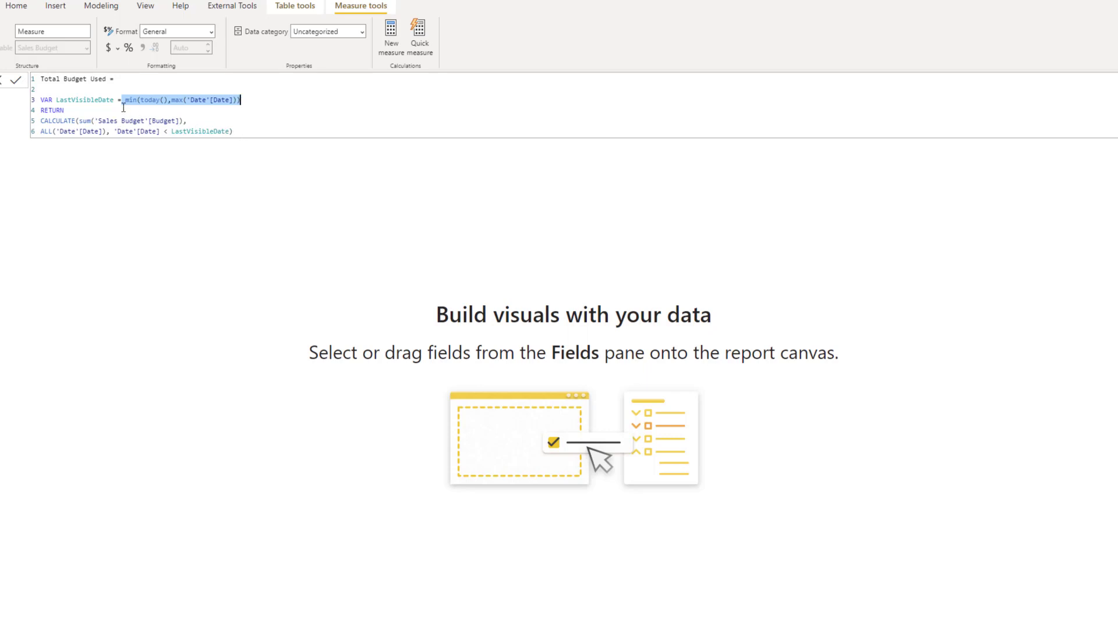
left_click_drag(68, 100, 192, 100)
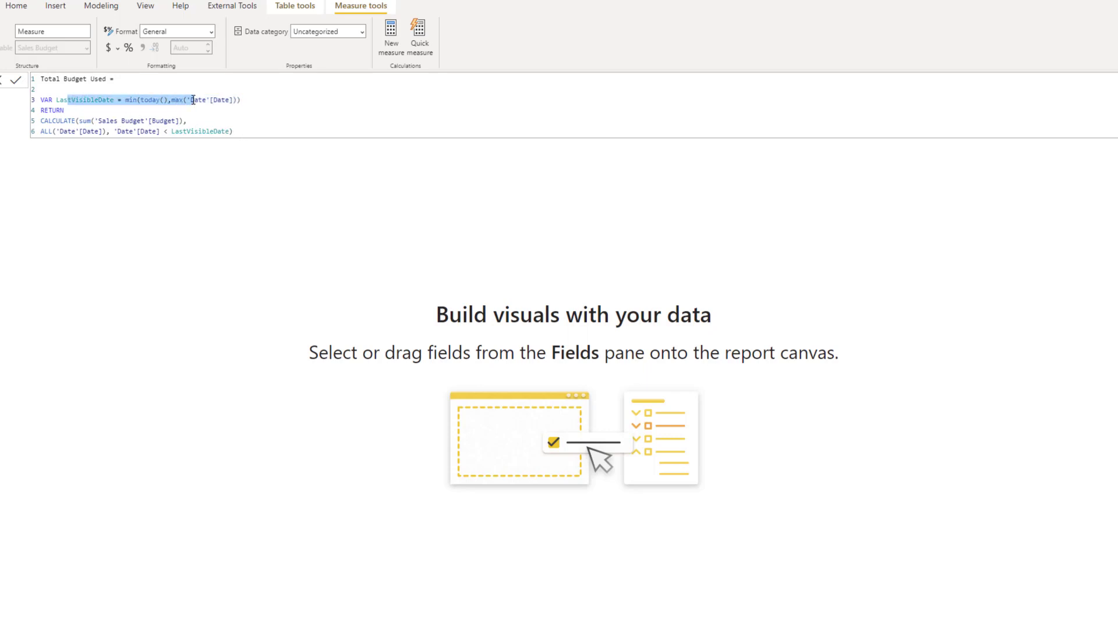
key("Return")
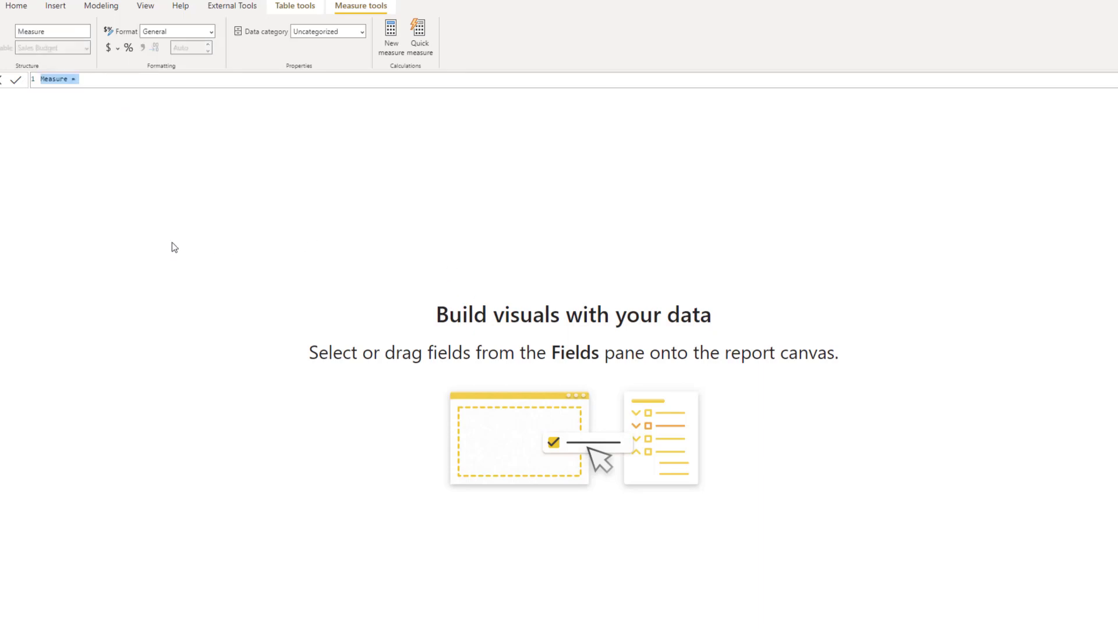
Create an Estimated Budget measure returning Total Budget minus DaysSince times Total Budget divided by the day range between the first and last Sales Budget dates
type("Estimated Budget = var mindt = CALCULATE(FIRSTDATE('Sales Budget'[date]),ALLSELECTED('Sales Budget')) var maxdt = CALCULATE(LASTDATE('Sales Budget'[date]),ALLSELECTED('Sales Budget')) var DaysSince = DATEDIFF(mindt, max('Date'[Date]),DAY) var dtrange = DATEDIFF(mindt, maxdt, DAY) var ttl = [Total Budget] RETURN ttl - DaysSince * divide(ttl,dtrange)")
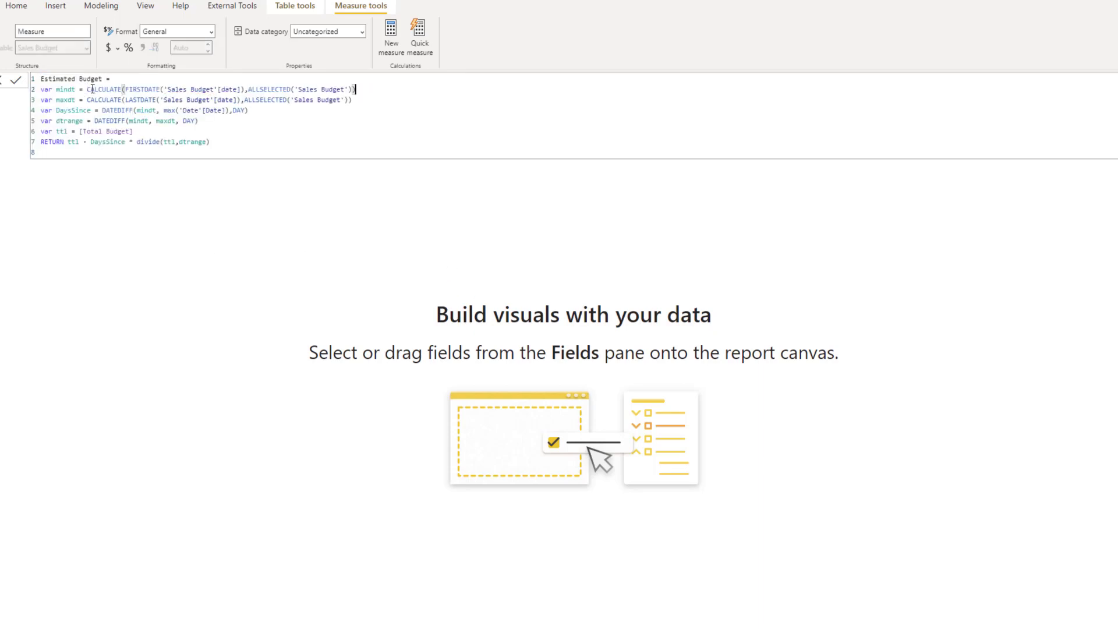
left_click_drag(87, 89, 383, 87)
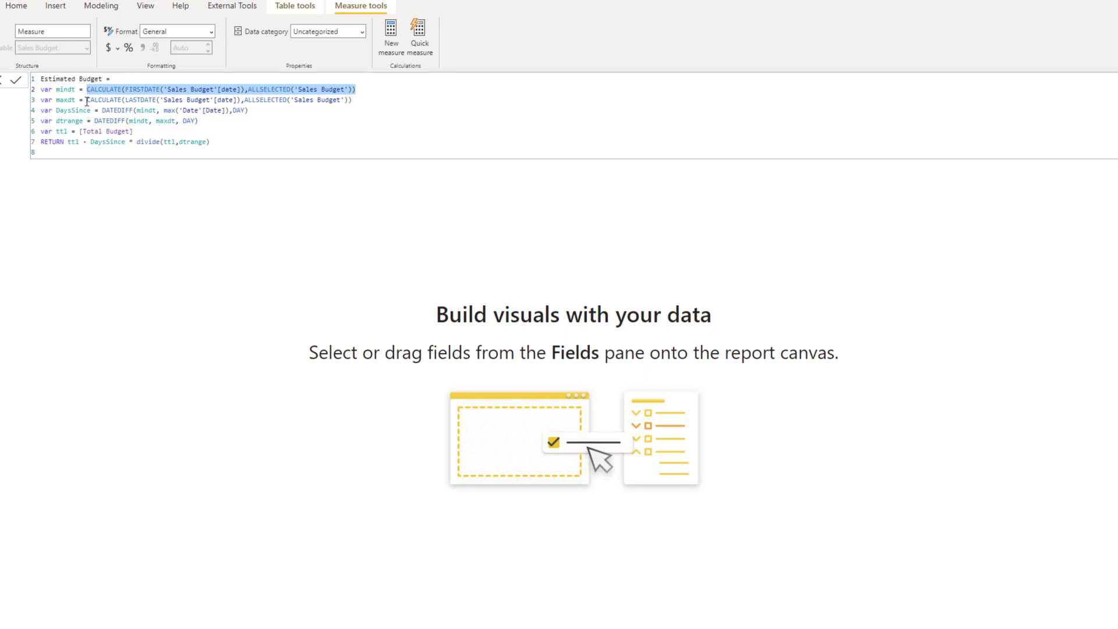
left_click_drag(87, 100, 364, 100)
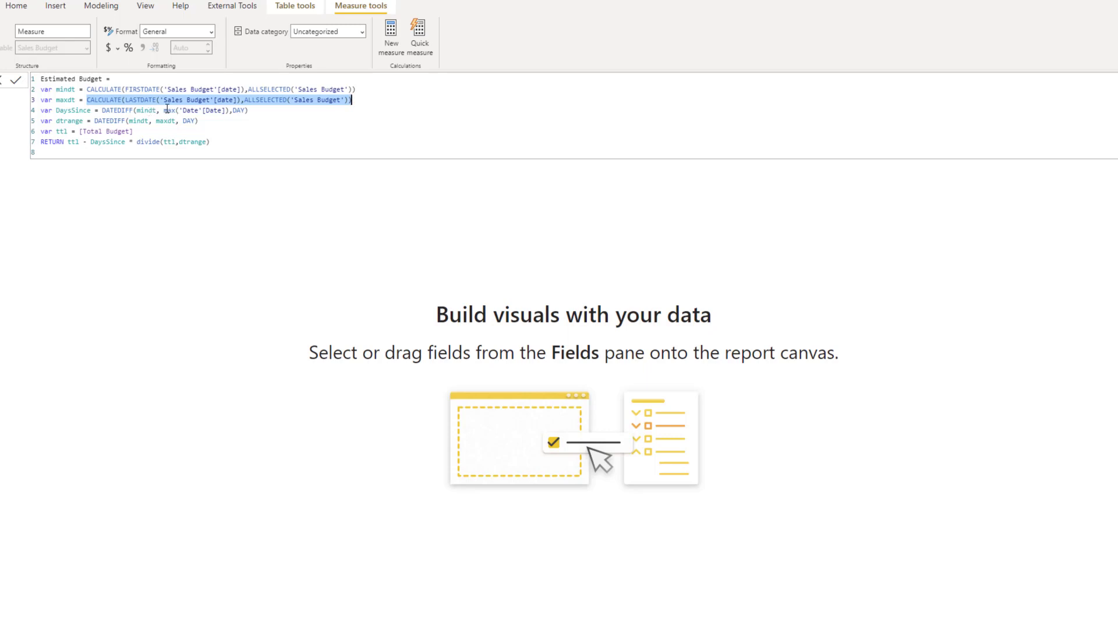
left_click_drag(163, 111, 232, 110)
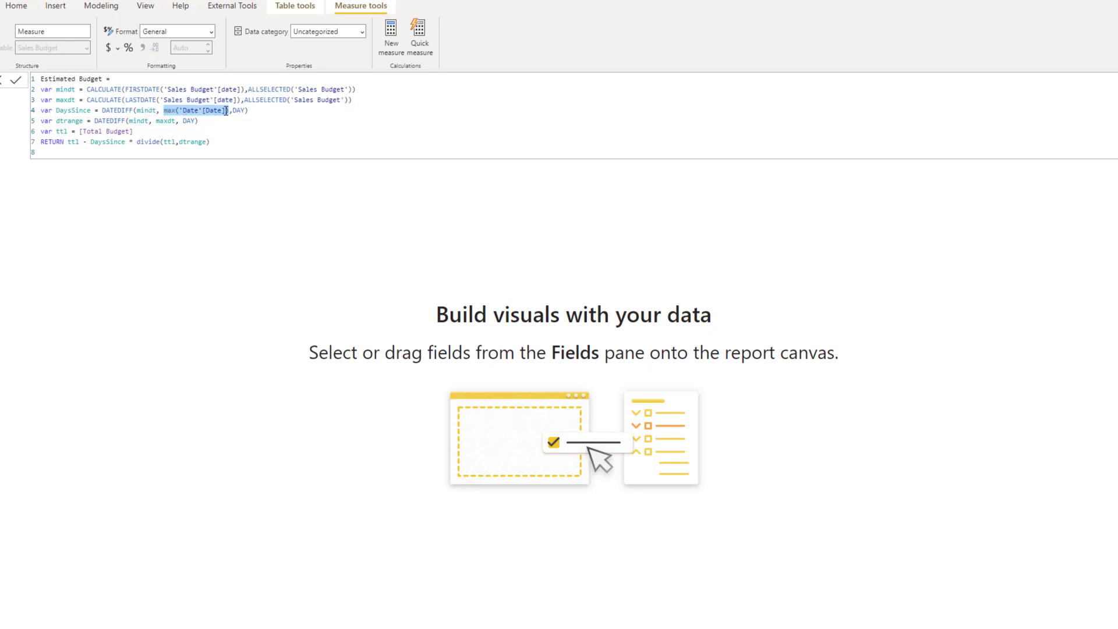
left_click(285, 112)
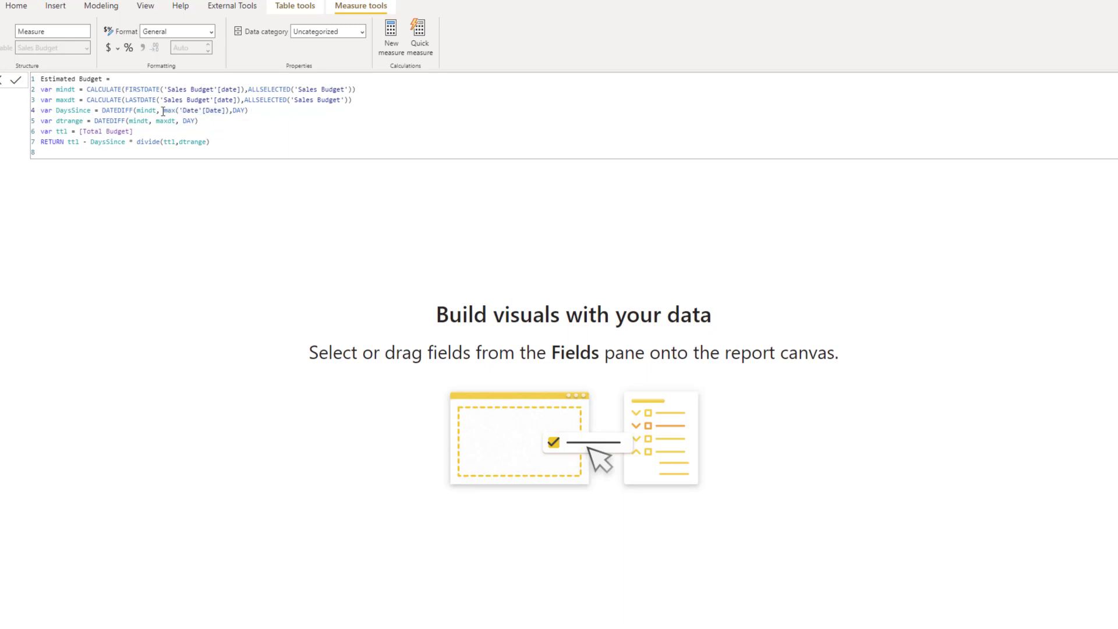
left_click(249, 111)
left_click(73, 122)
left_click(189, 121)
left_click(87, 131)
left_click(134, 131)
left_click(285, 208)
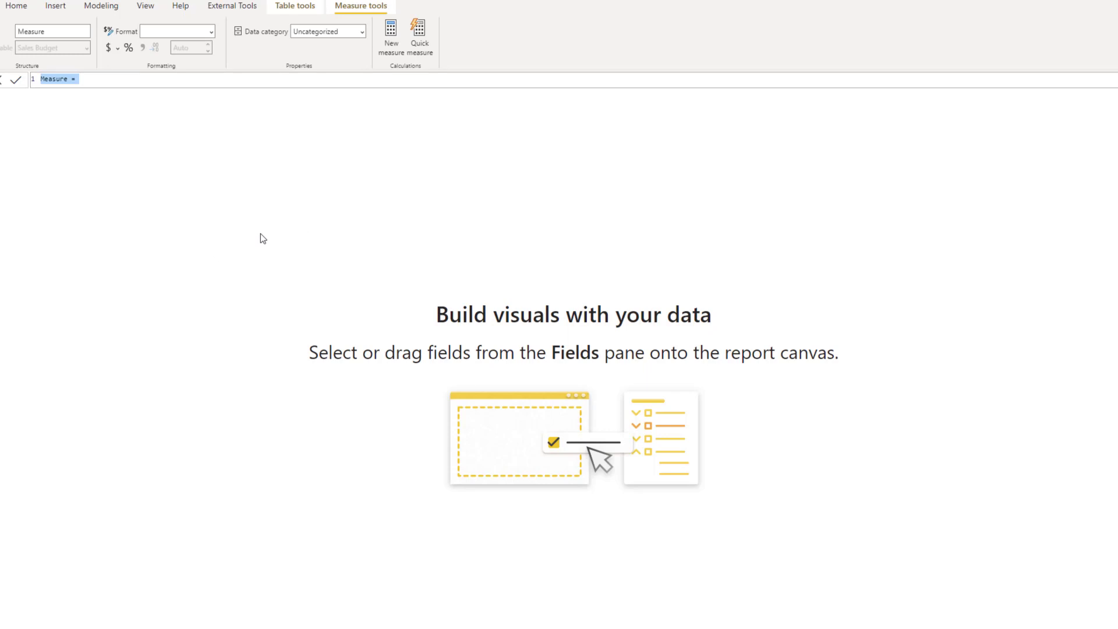
Create a Remaining Budget measure that subtracts [Total Budget Used] from [Total Budget]
type("Remaining Budget = [Total Budget] - [Total Budget Used]")
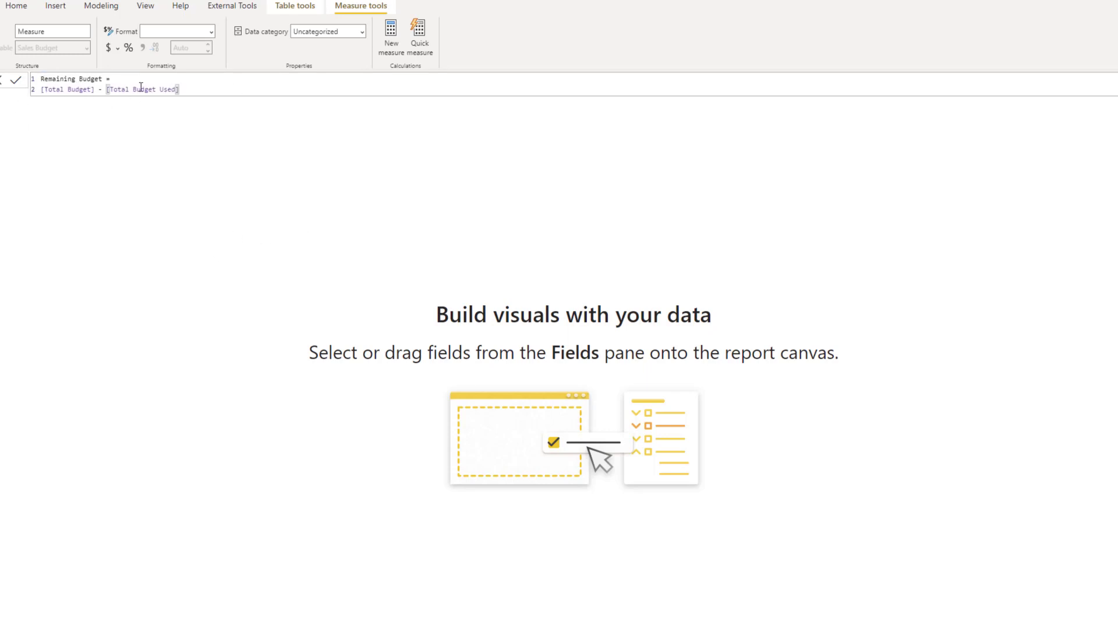
left_click(216, 92)
key("Return")
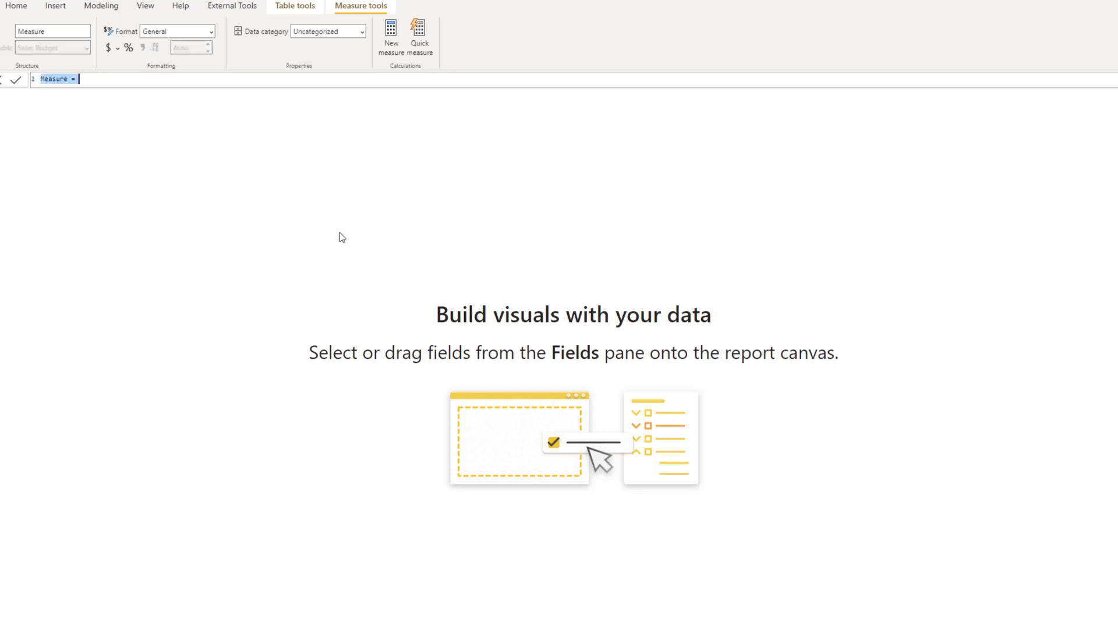
Create a Difference from Estimated Budget measure that subtracts [Estimated Budget] from [Remaining Budget]
type("Difference from Estimated Budget = [Remaining Budget] - [Estimated Budget]")
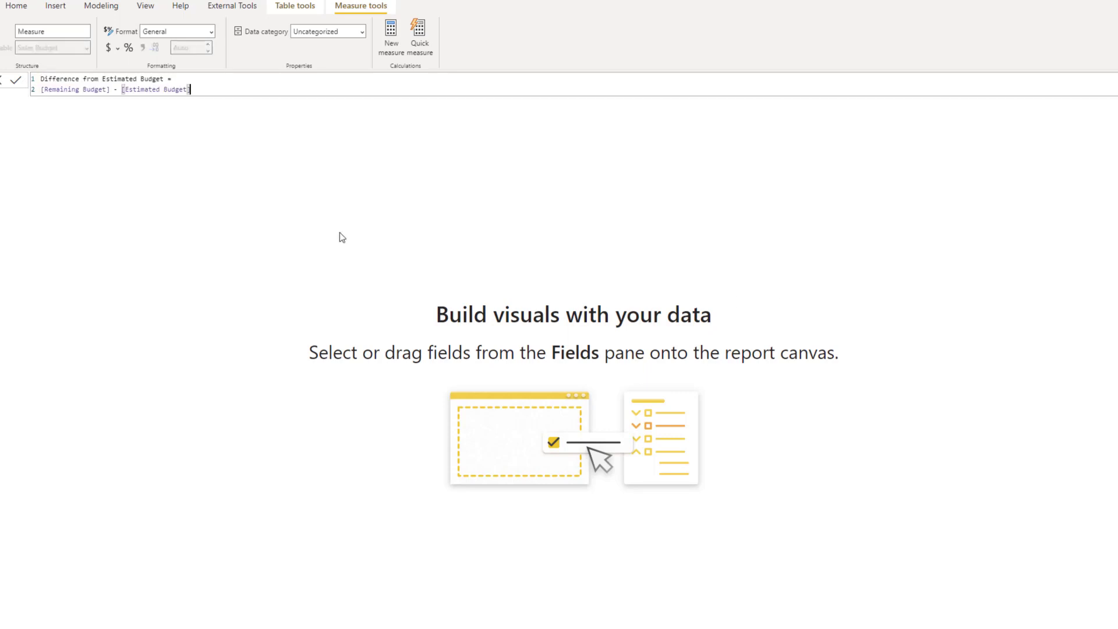
key("Return")
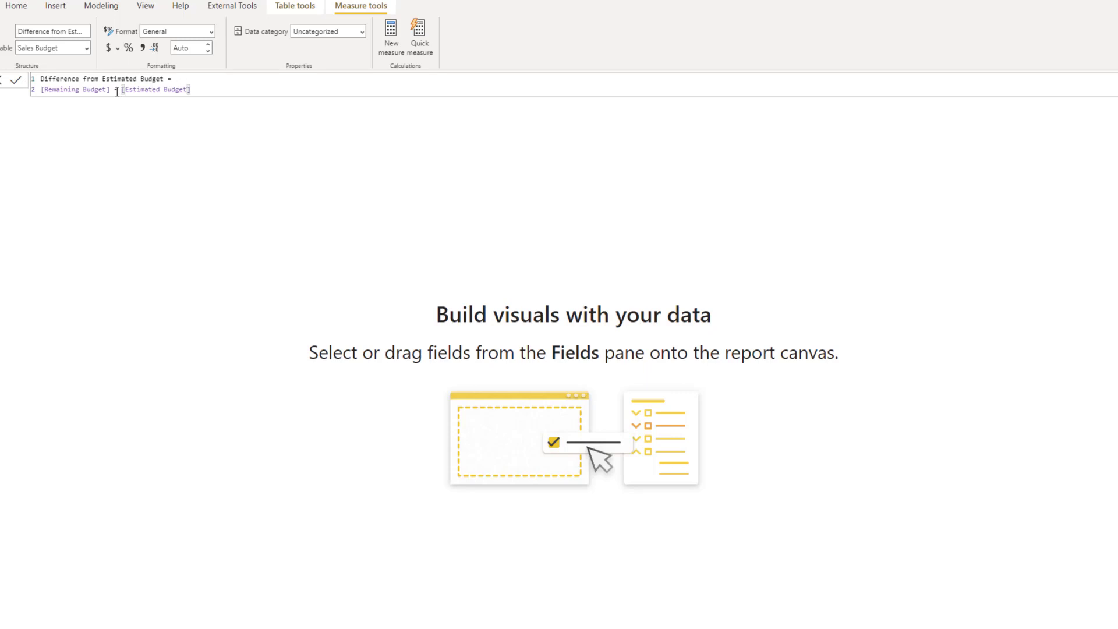
left_click(259, 164)
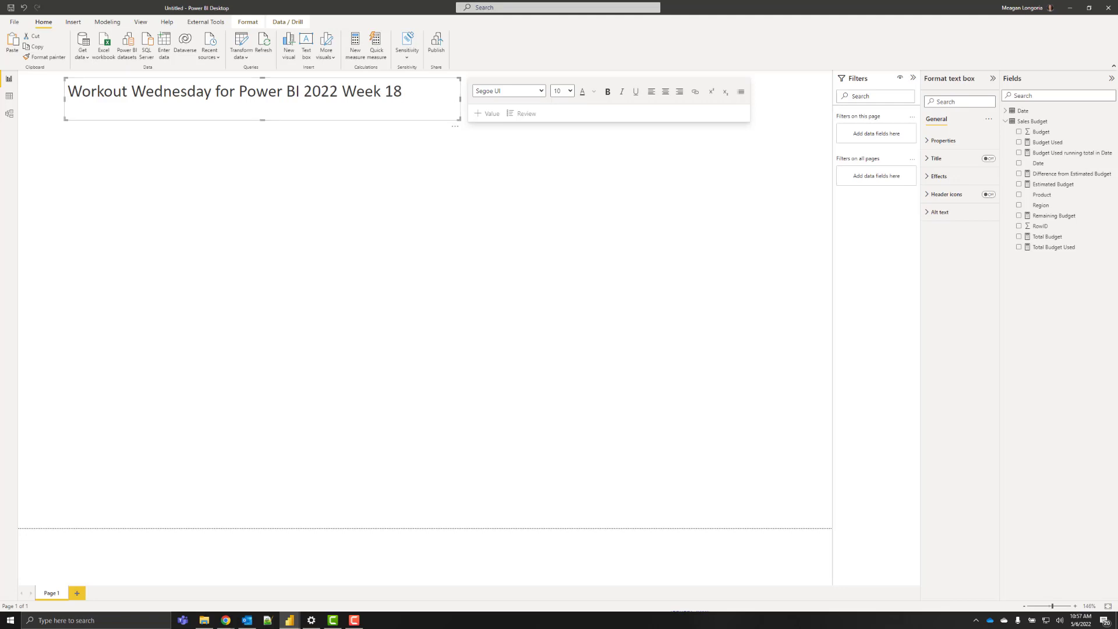
Add a line chart below the report title and enlarge it to fill most of the page
left_click(501, 250)
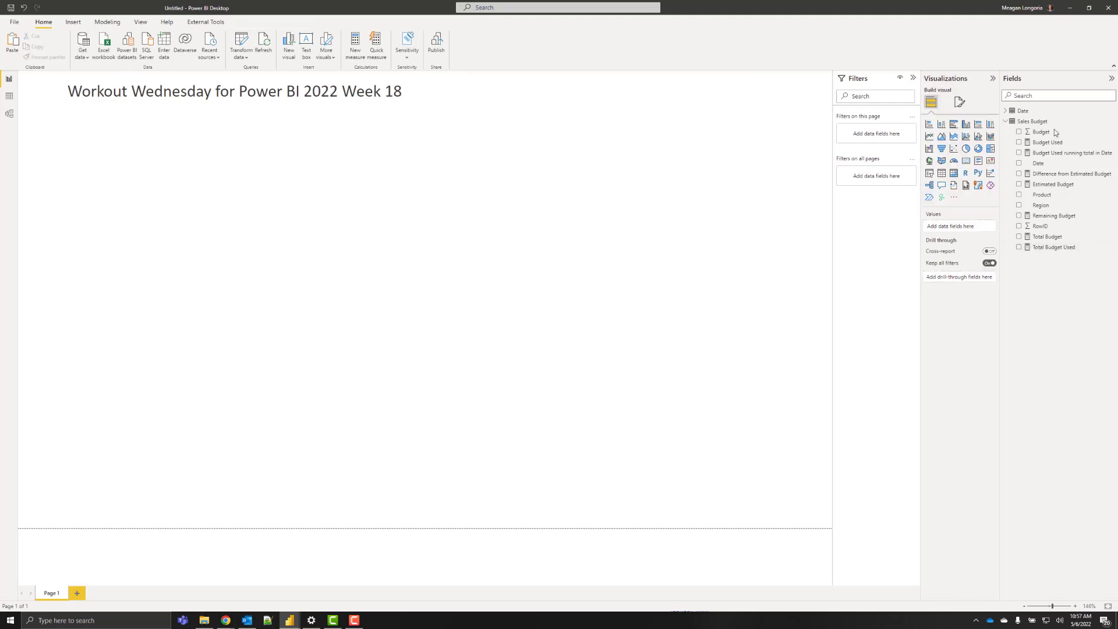
left_click(930, 137)
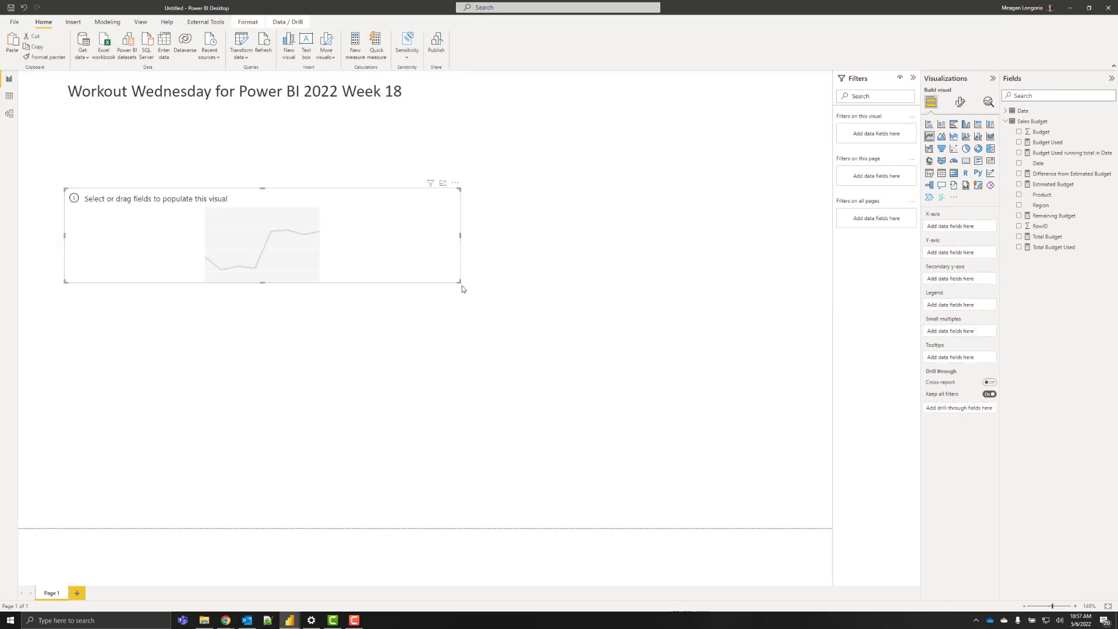
left_click_drag(460, 282, 803, 492)
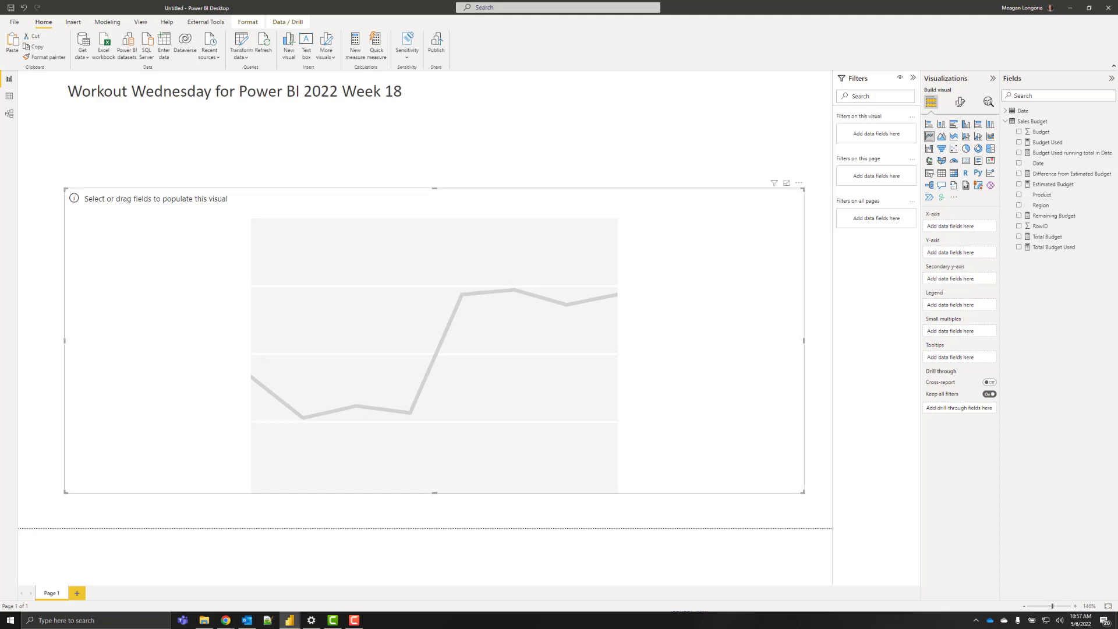
Plot Remaining Budget and Estimated Budget on the line chart's y-axis against the Date table's End of Month on the x-axis
left_click(1006, 111)
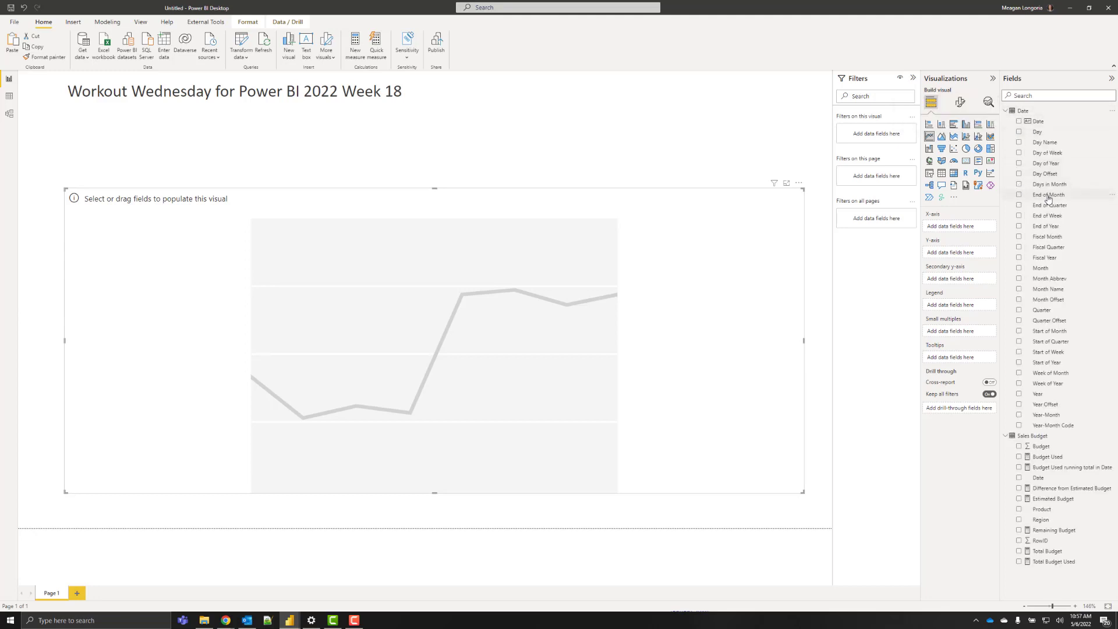
left_click_drag(1048, 199, 969, 227)
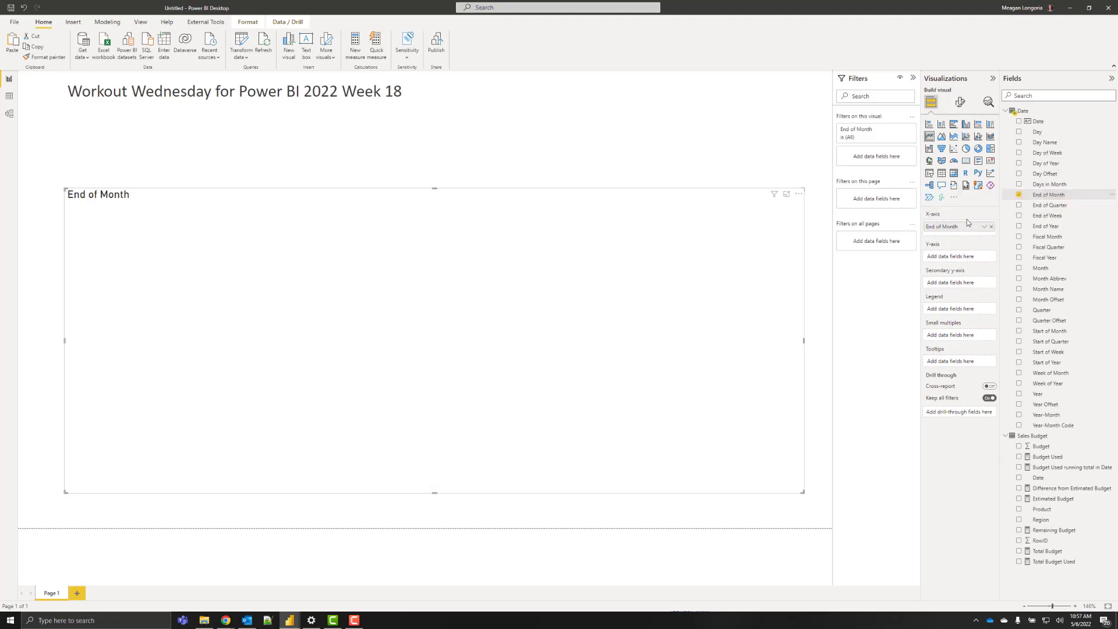
left_click(1006, 113)
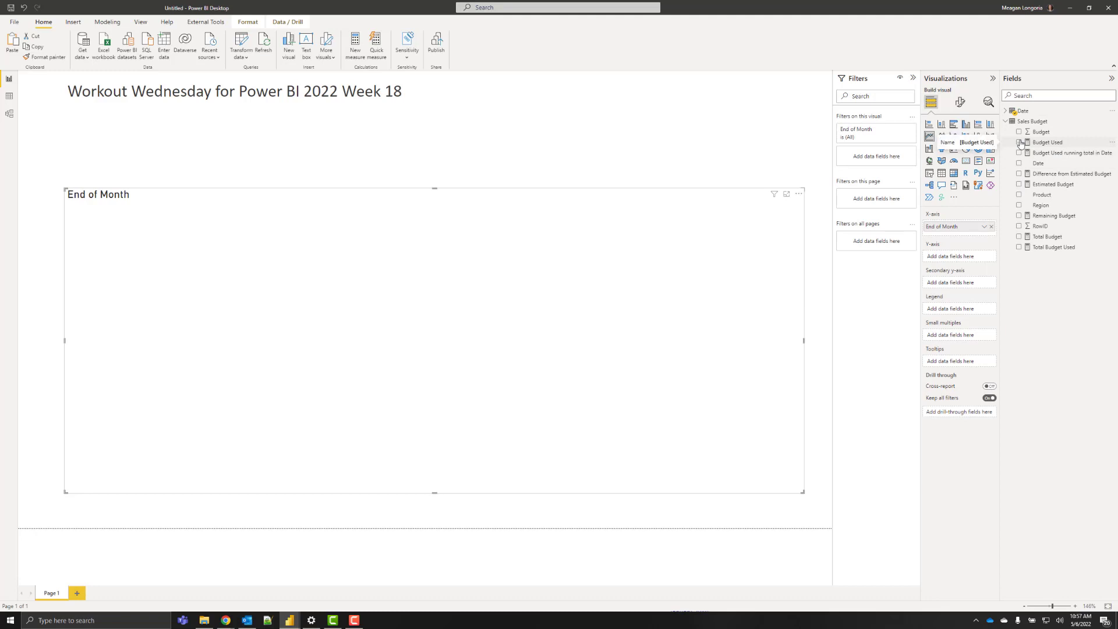
left_click_drag(1047, 216, 962, 258)
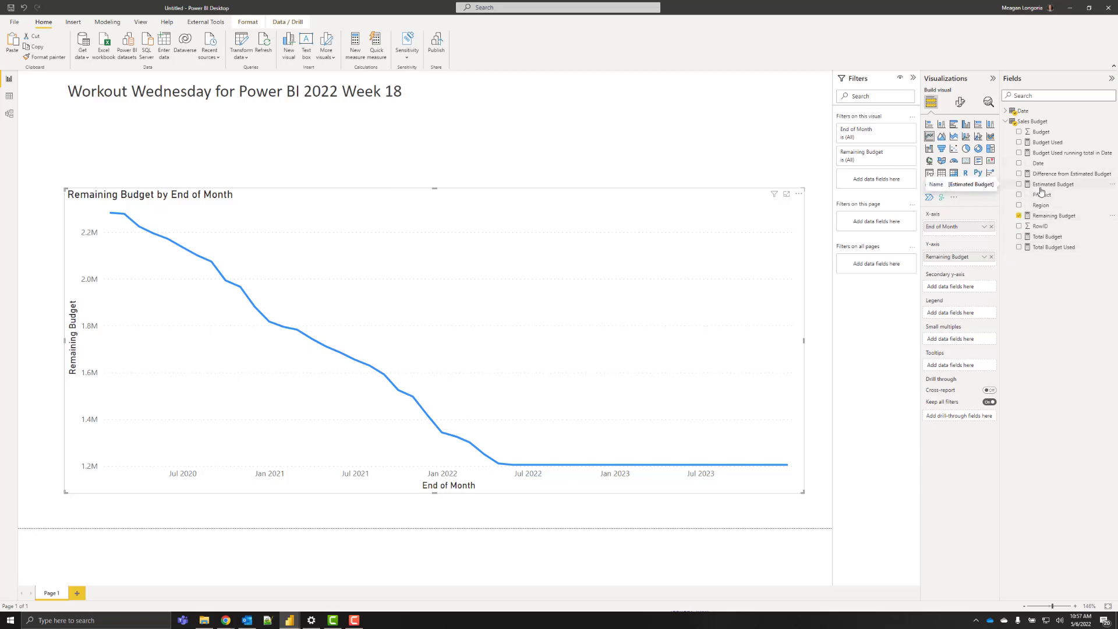
left_click_drag(1048, 184, 958, 264)
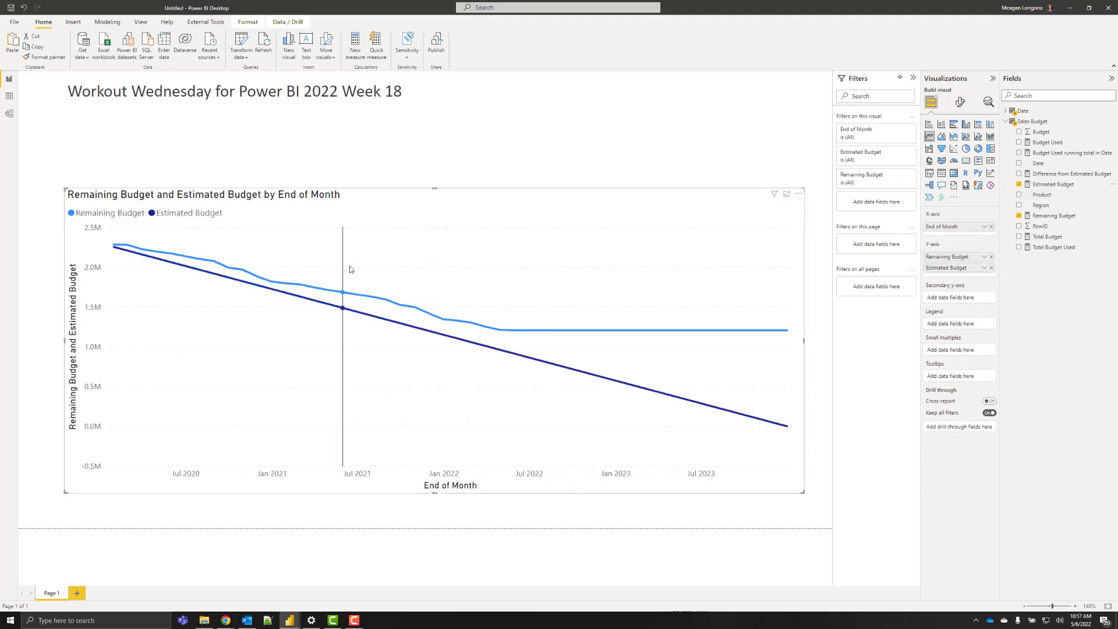
Format the Date table's End of Month and Start of Month columns as Short Date
mouse_move(140, 276)
left_click(8, 96)
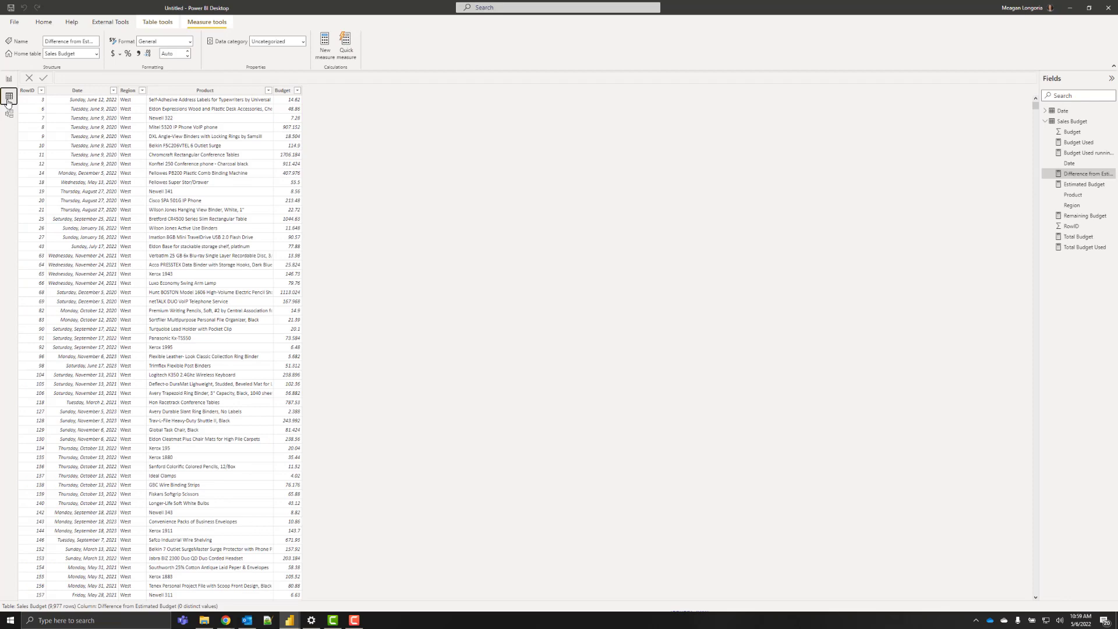
left_click(1059, 111)
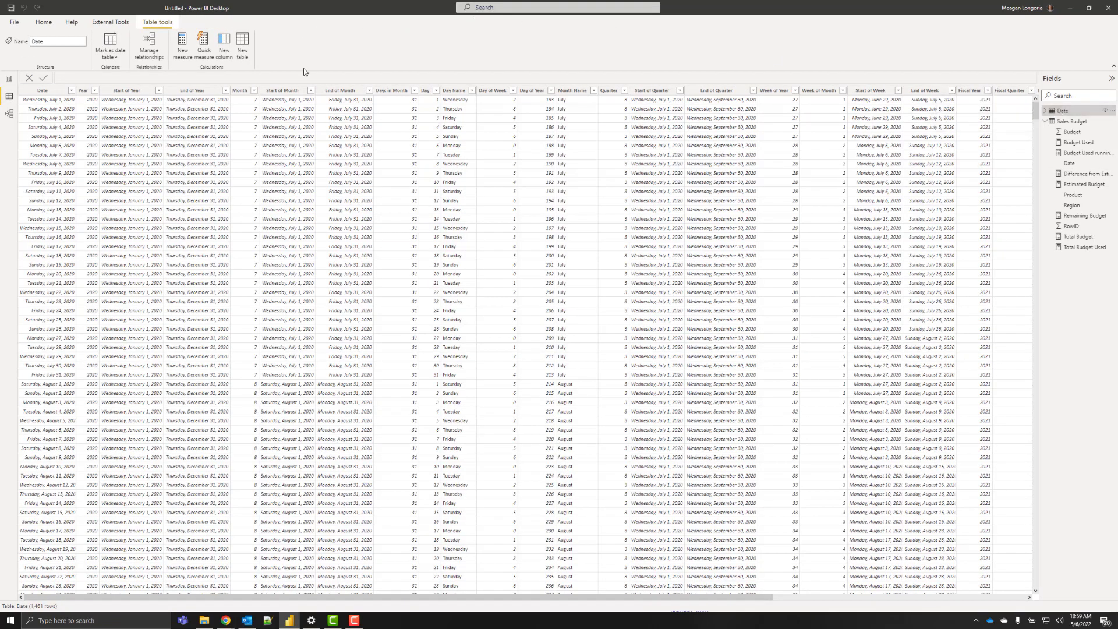
left_click(342, 91)
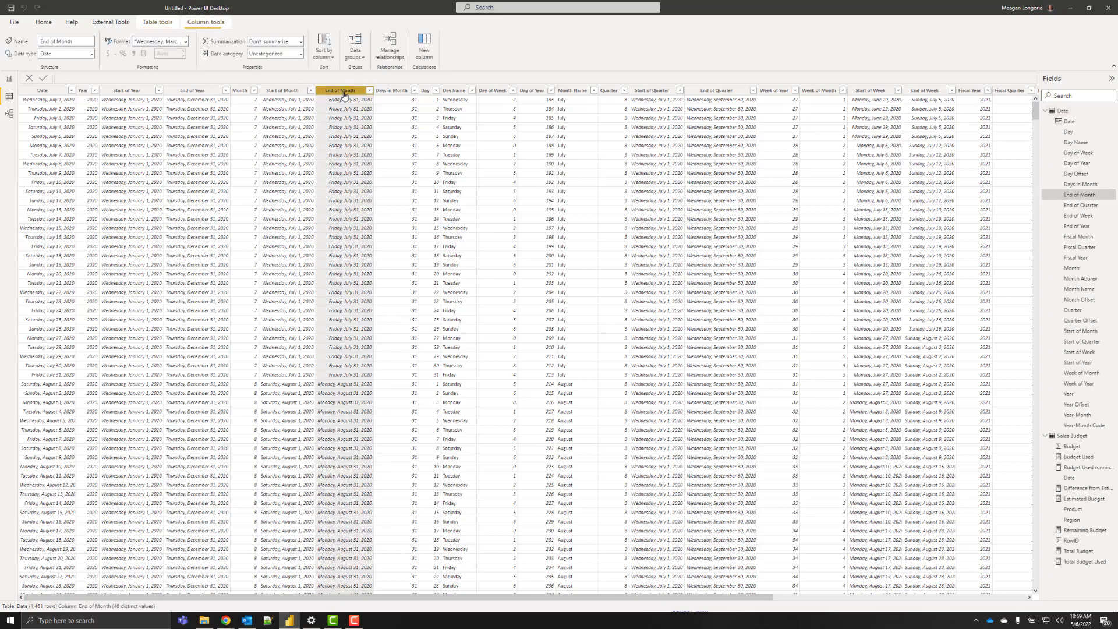
left_click(186, 41)
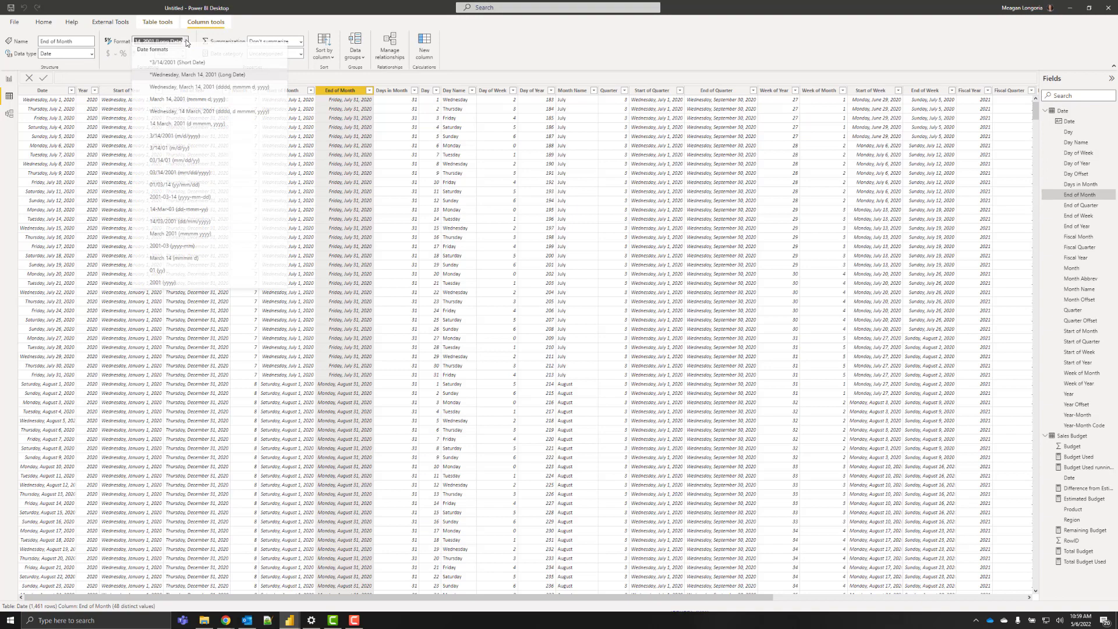
left_click(179, 70)
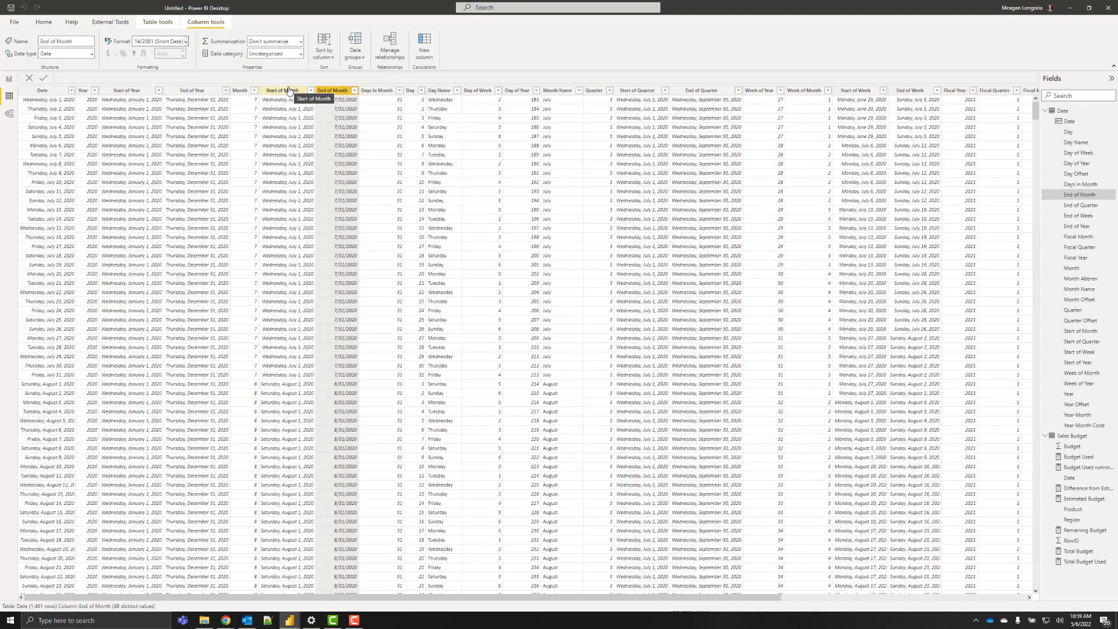
left_click(286, 91)
left_click(186, 44)
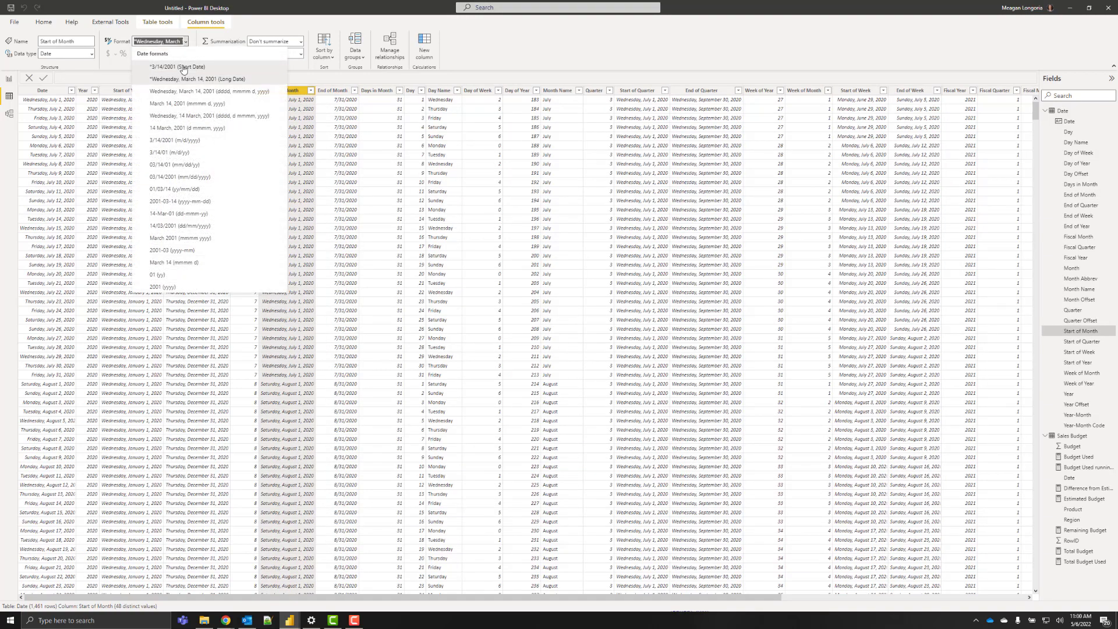
left_click(150, 69)
Format the Date table's Start of Year and End of Year columns as Short Date
left_click(133, 91)
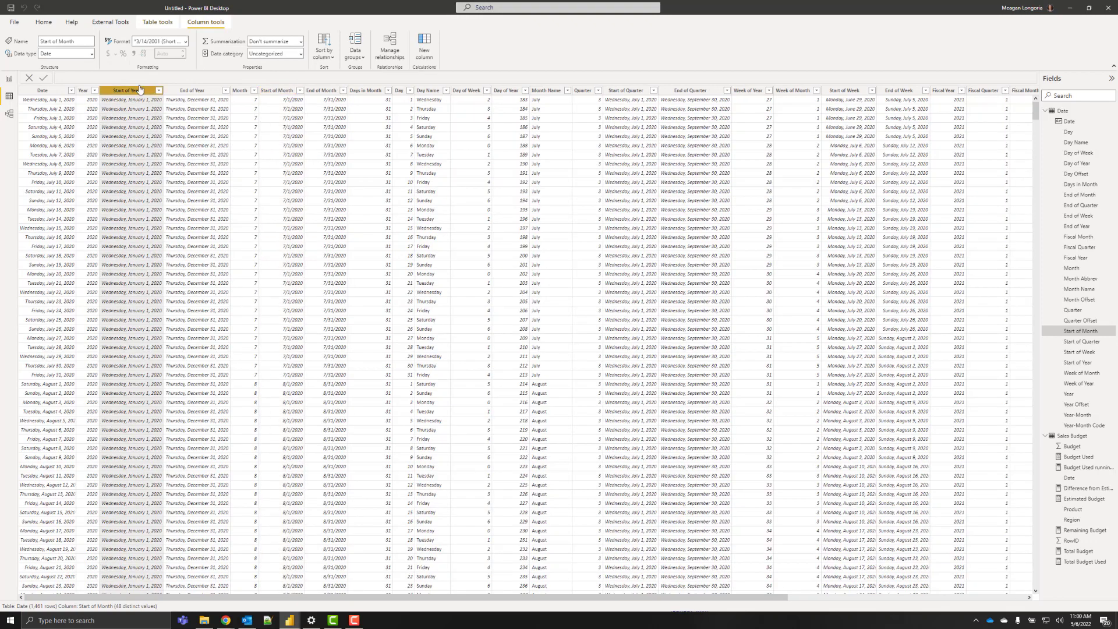
left_click(186, 42)
left_click(165, 67)
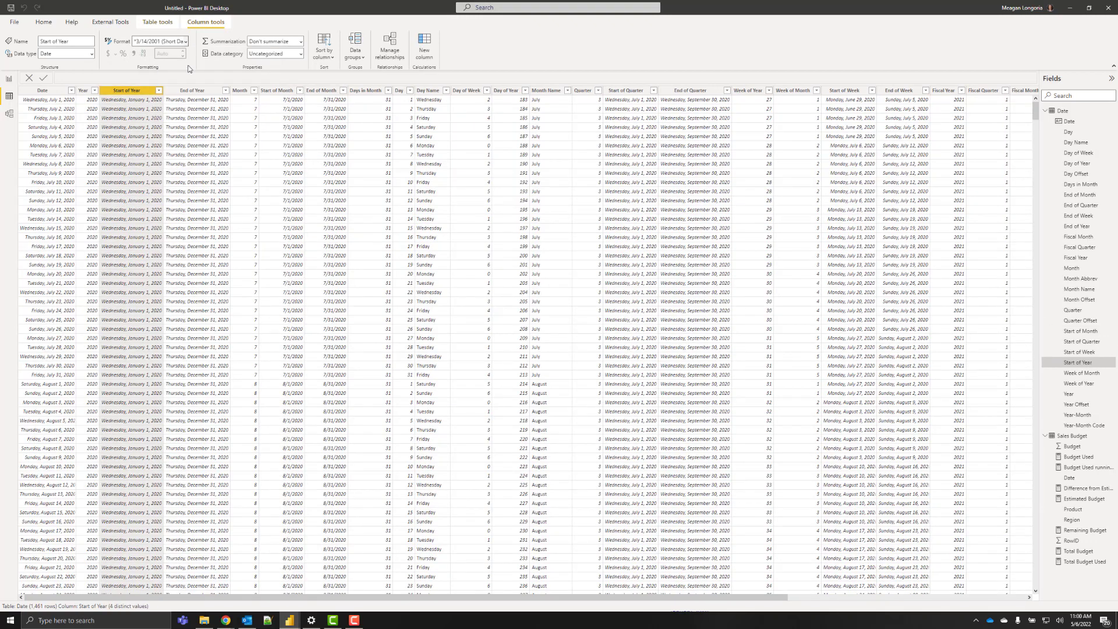
left_click(168, 91)
left_click(187, 44)
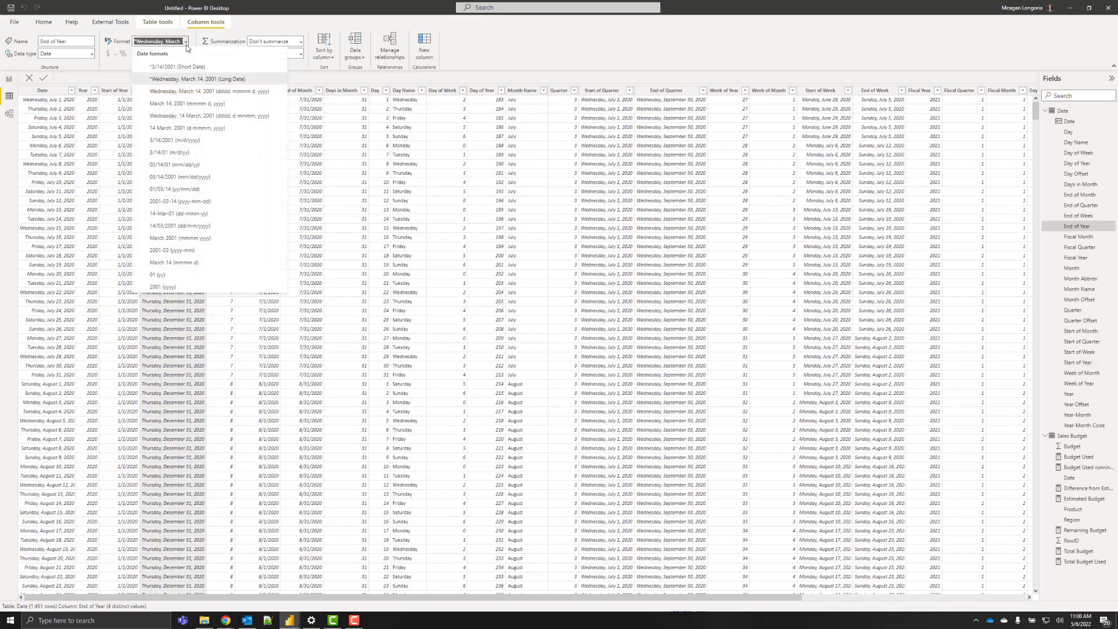
left_click(184, 67)
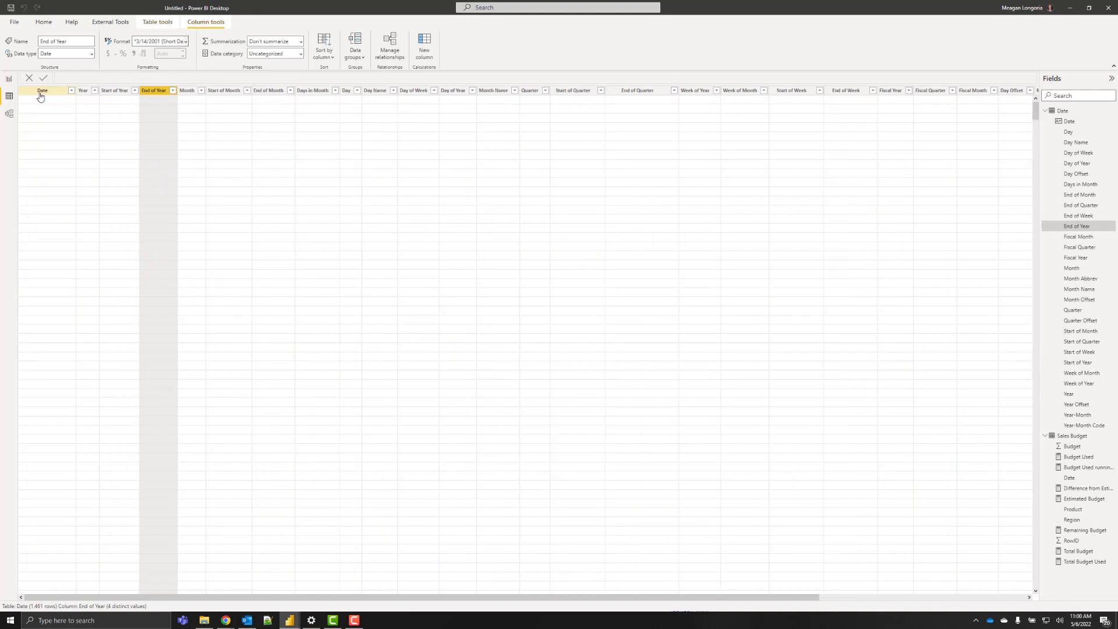
Format the Date column of the Date table as Short Date
left_click(41, 92)
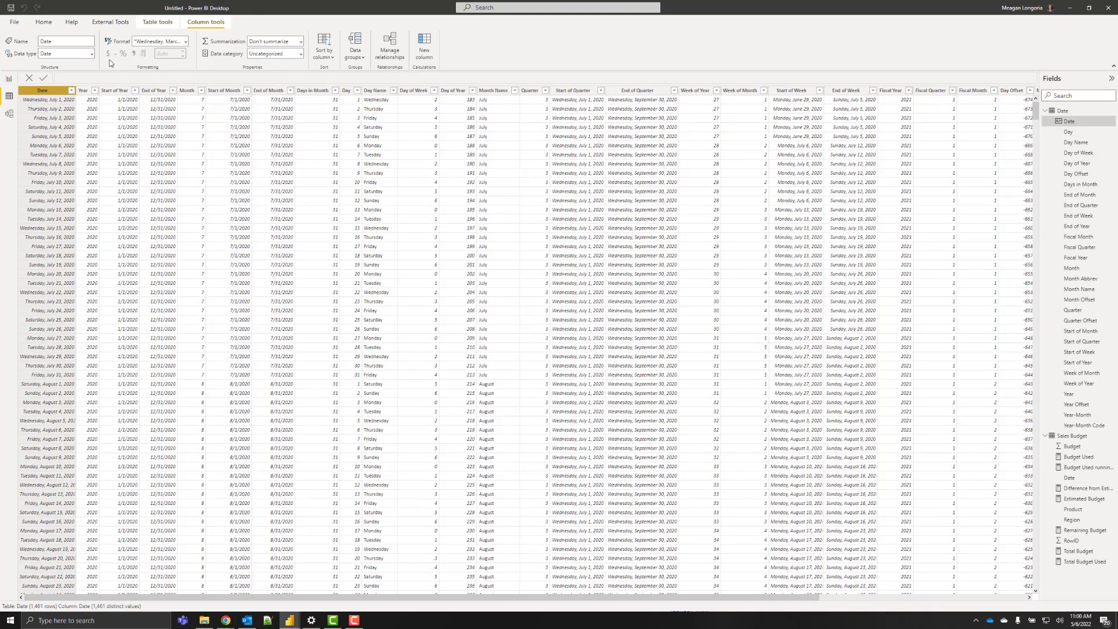
left_click(186, 44)
left_click(178, 67)
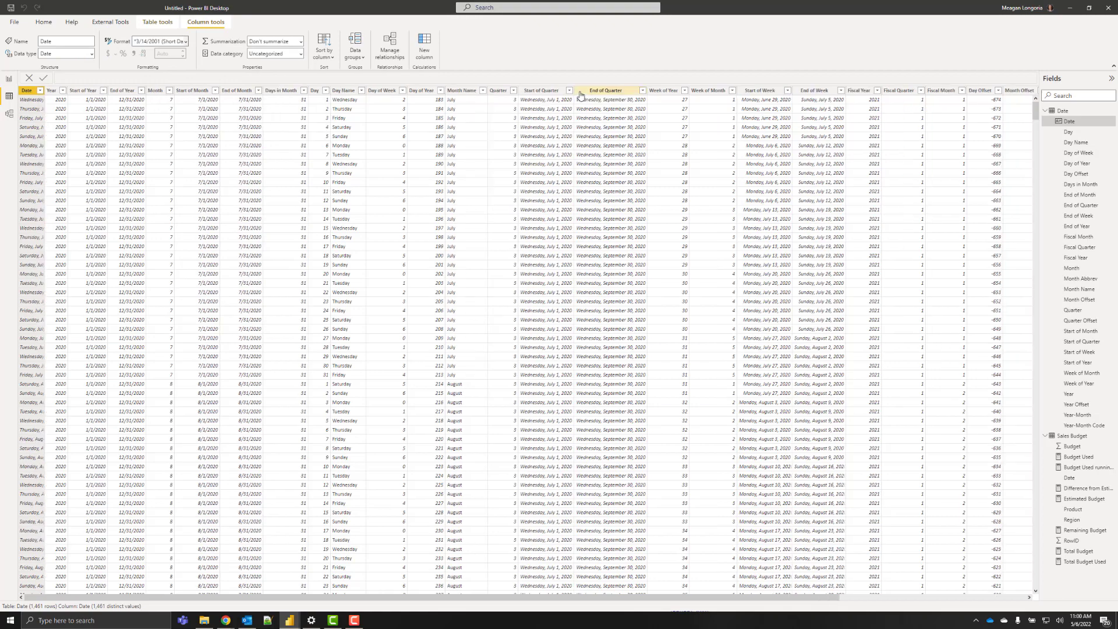
Format the Date table's End of Quarter and Start of Quarter columns as Short Date
left_click(539, 92)
left_click(585, 92)
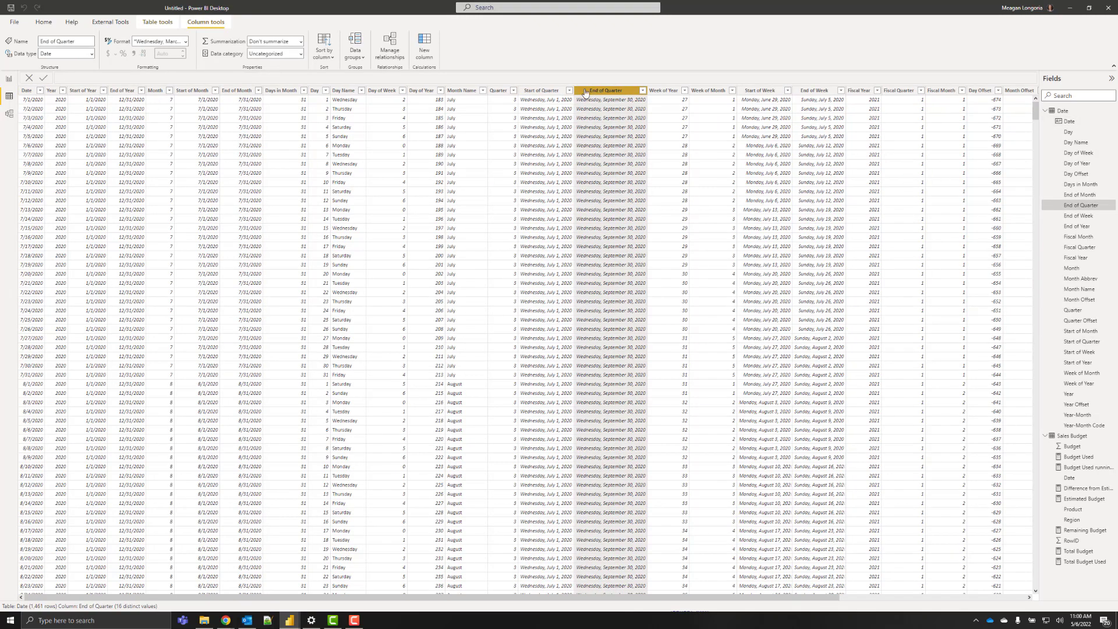
left_click(185, 41)
left_click(193, 70)
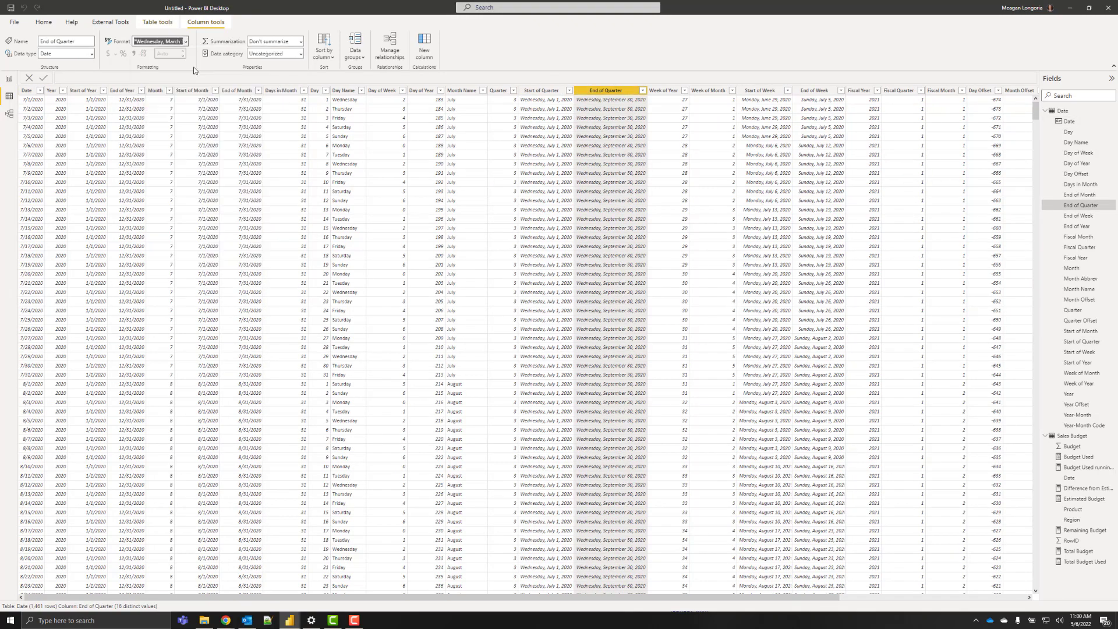
left_click(537, 90)
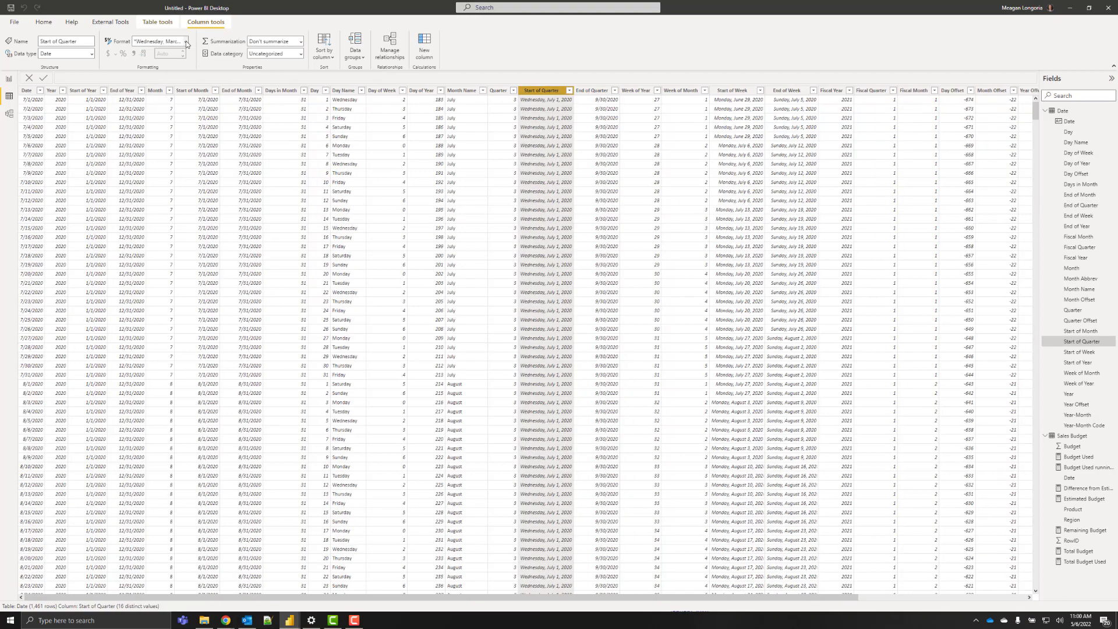
left_click(187, 40)
left_click(177, 62)
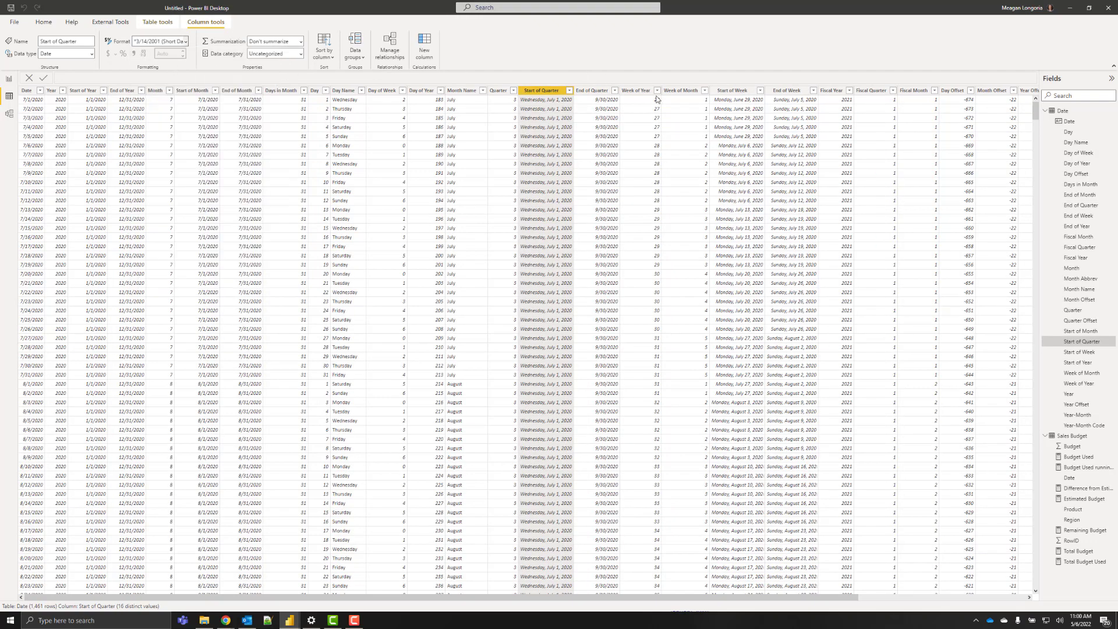
Format the Date table's Start of Week and End of Week columns as Short Date
left_click(724, 90)
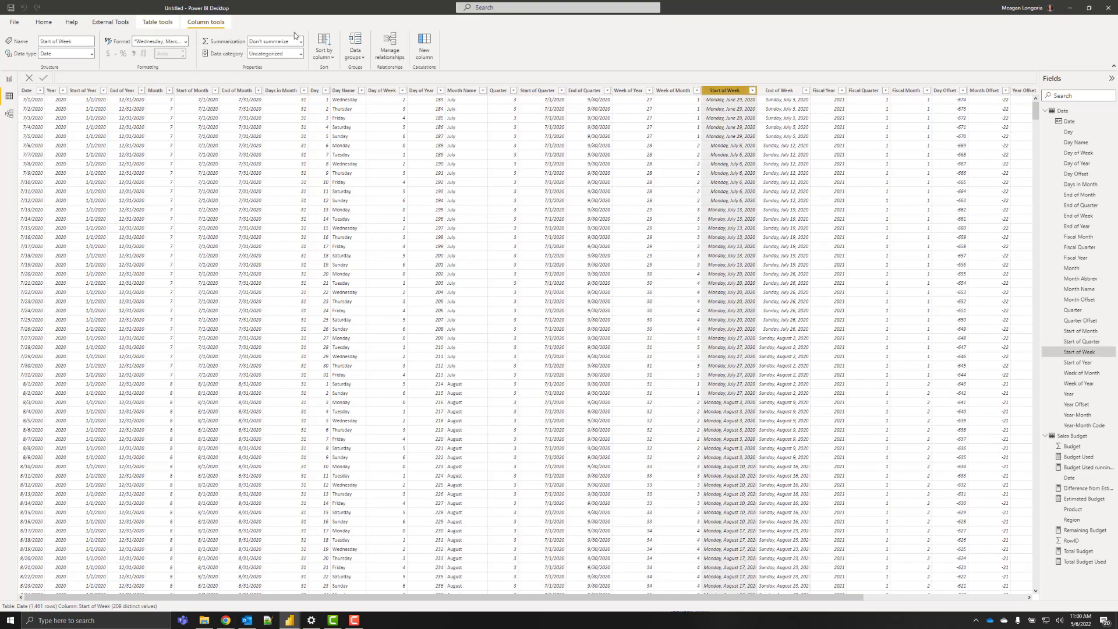
left_click(187, 42)
left_click(170, 66)
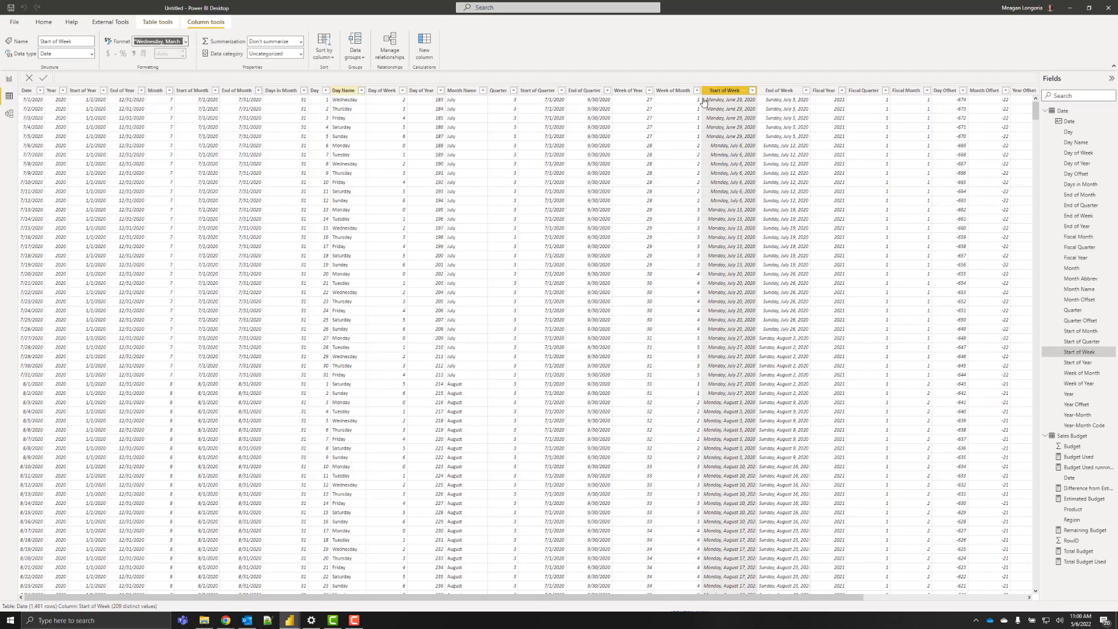
left_click(778, 90)
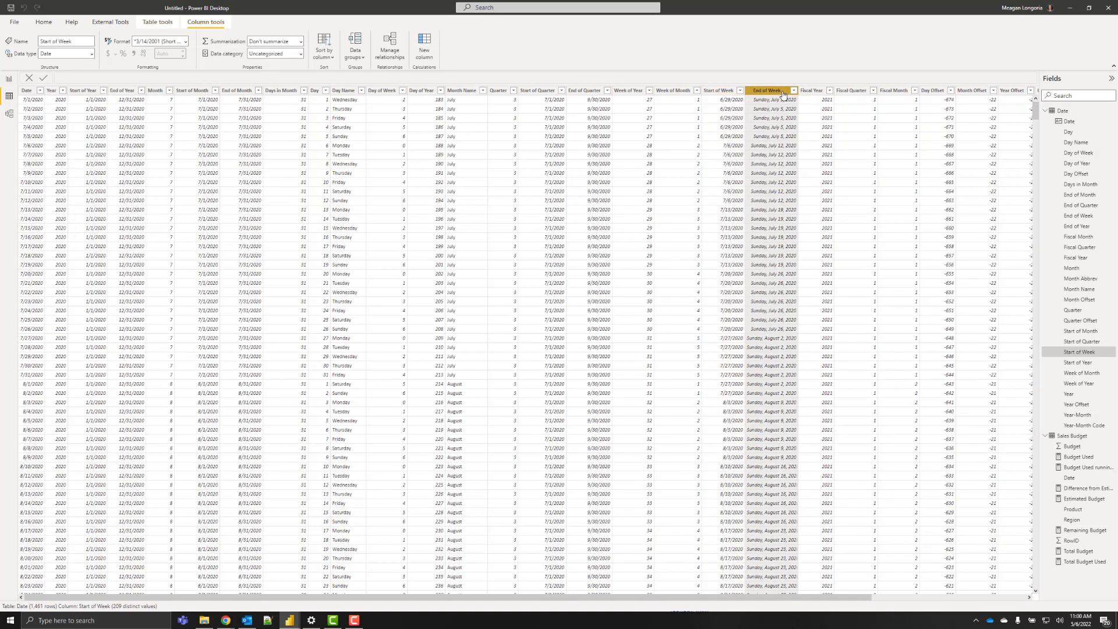
left_click(186, 41)
left_click(170, 66)
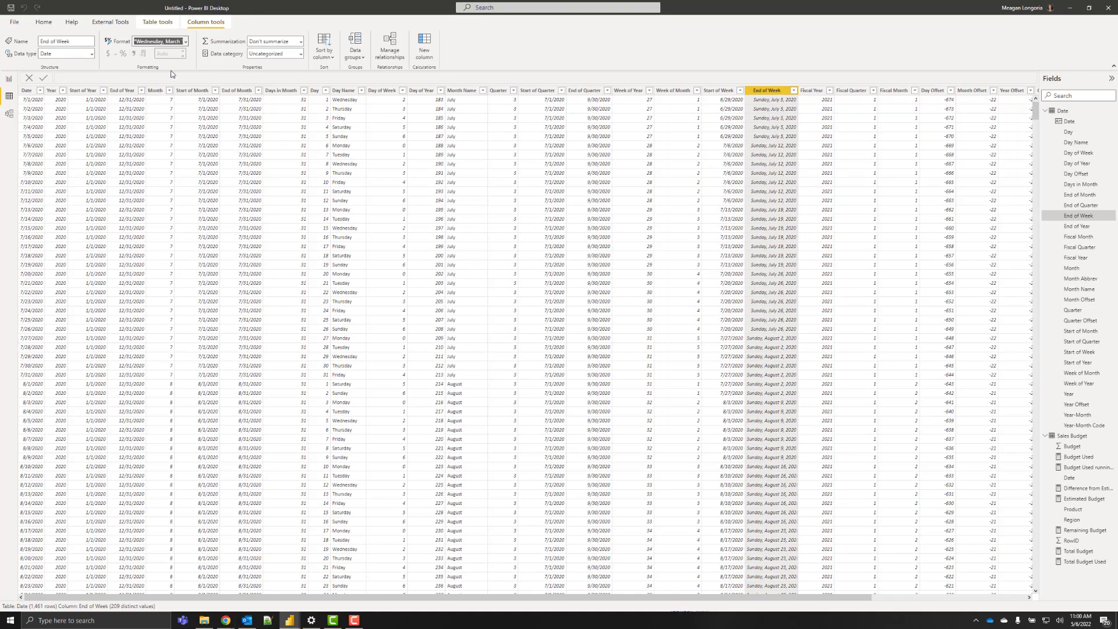
left_click_drag(851, 597, 383, 600)
left_click(186, 42)
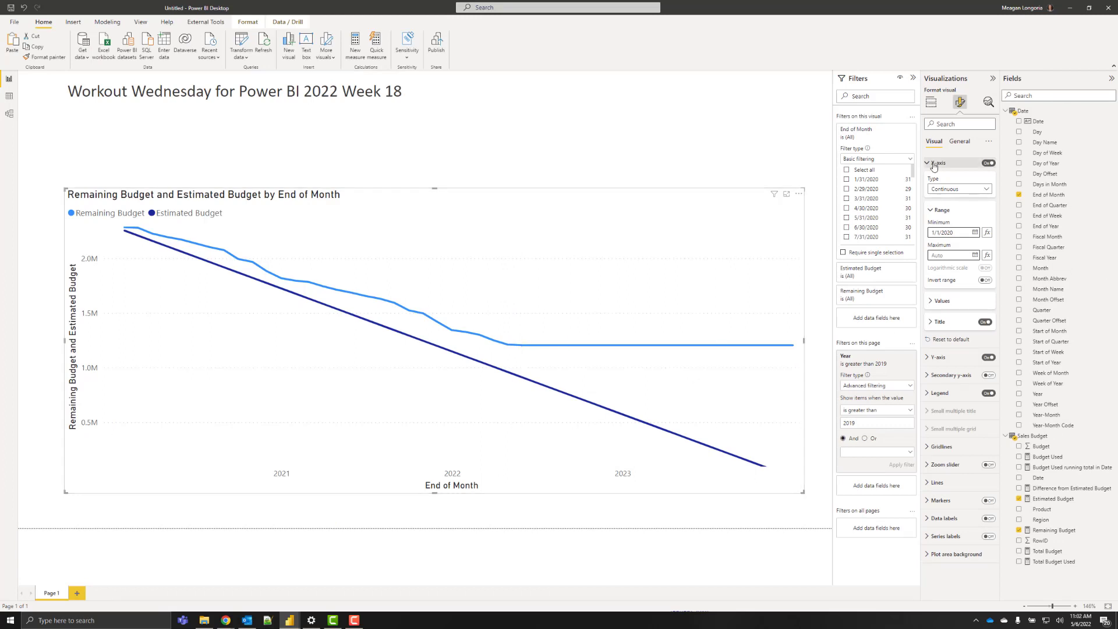
Add Difference from Estimated Budget and Total Budget Used to the line chart's tooltips, and check the tooltip on the chart
left_click(931, 104)
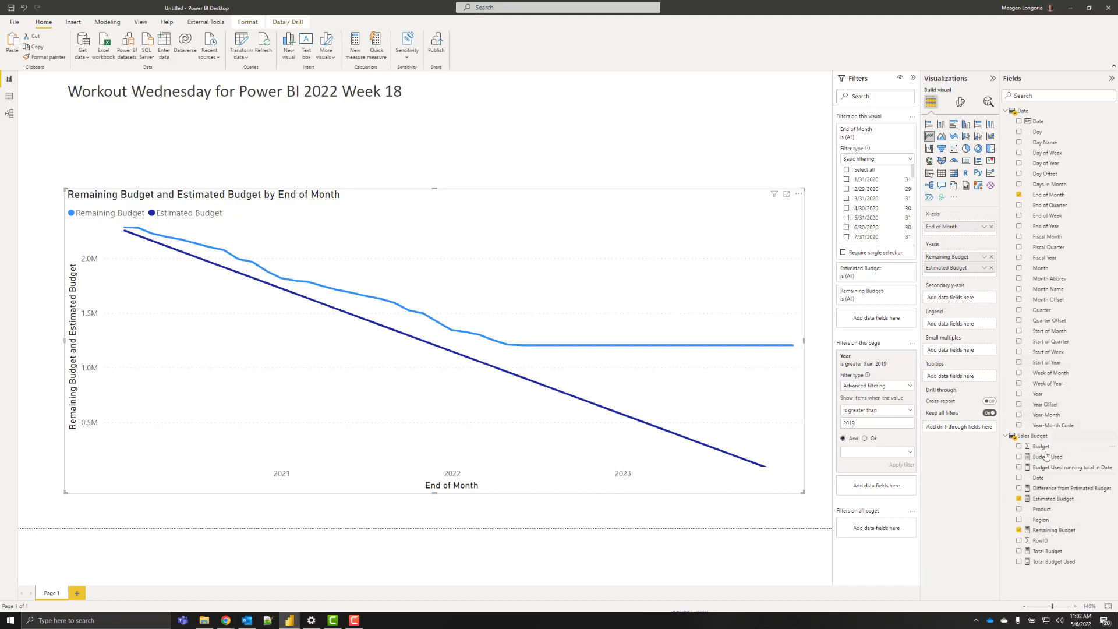
left_click_drag(1045, 489, 957, 381)
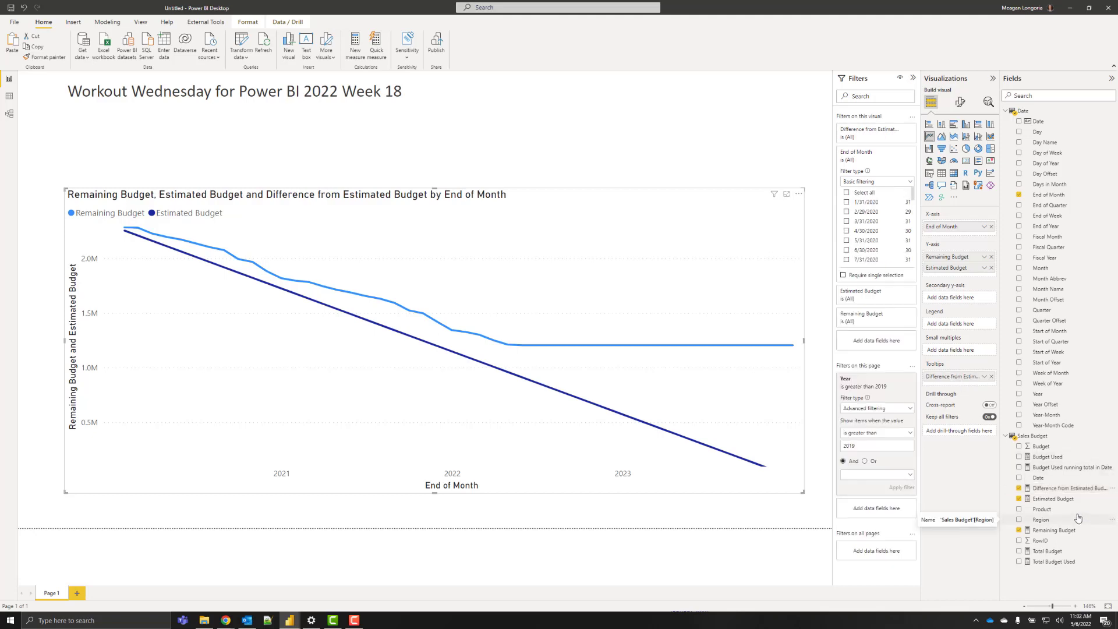
left_click_drag(1048, 562, 960, 381)
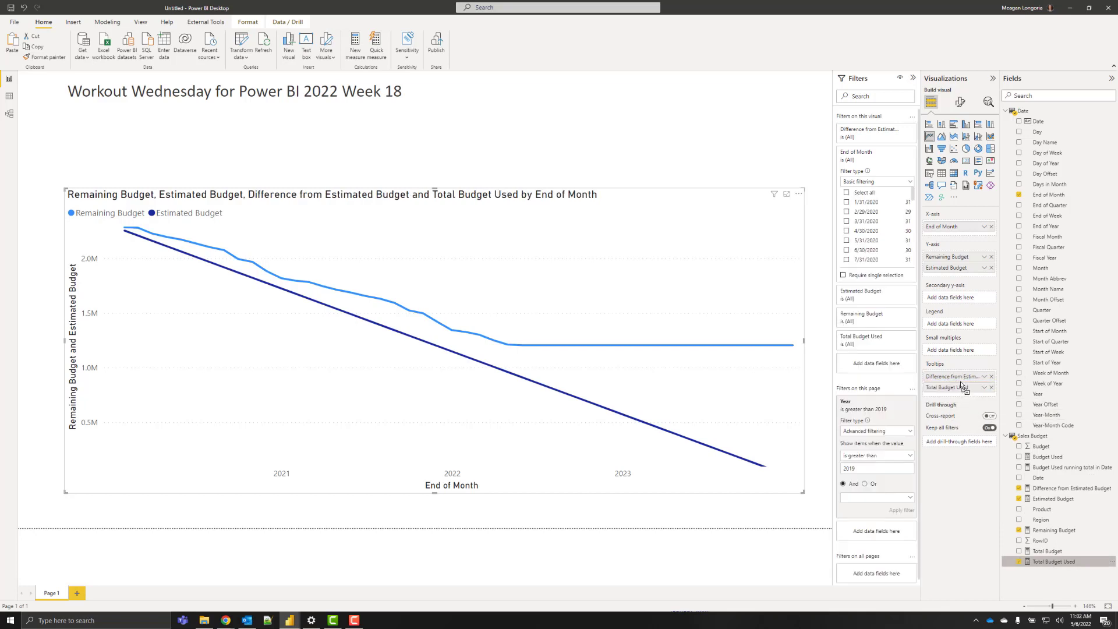
mouse_move(505, 345)
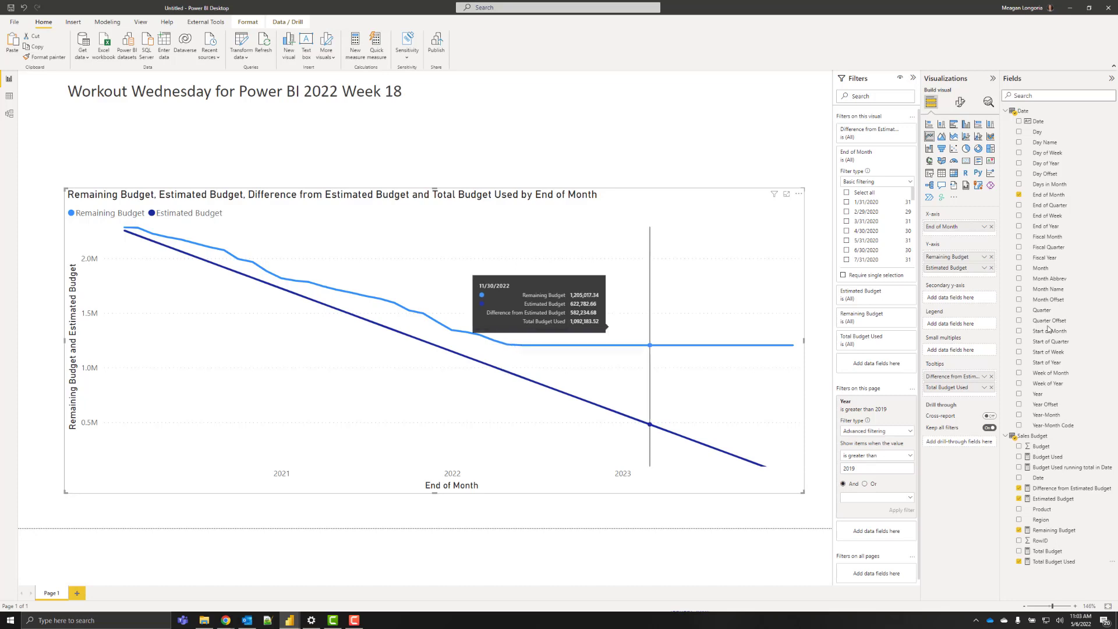
Format the Budget Used and Budget Used running total in Date measures as whole numbers, and check the chart tooltip
left_click(1051, 458)
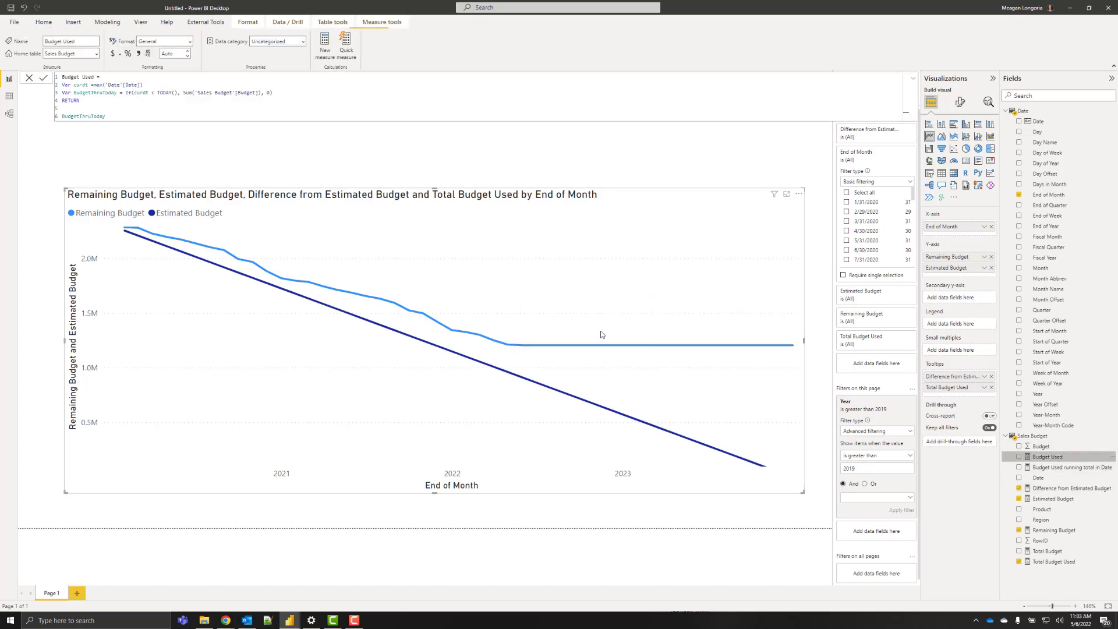
left_click(191, 42)
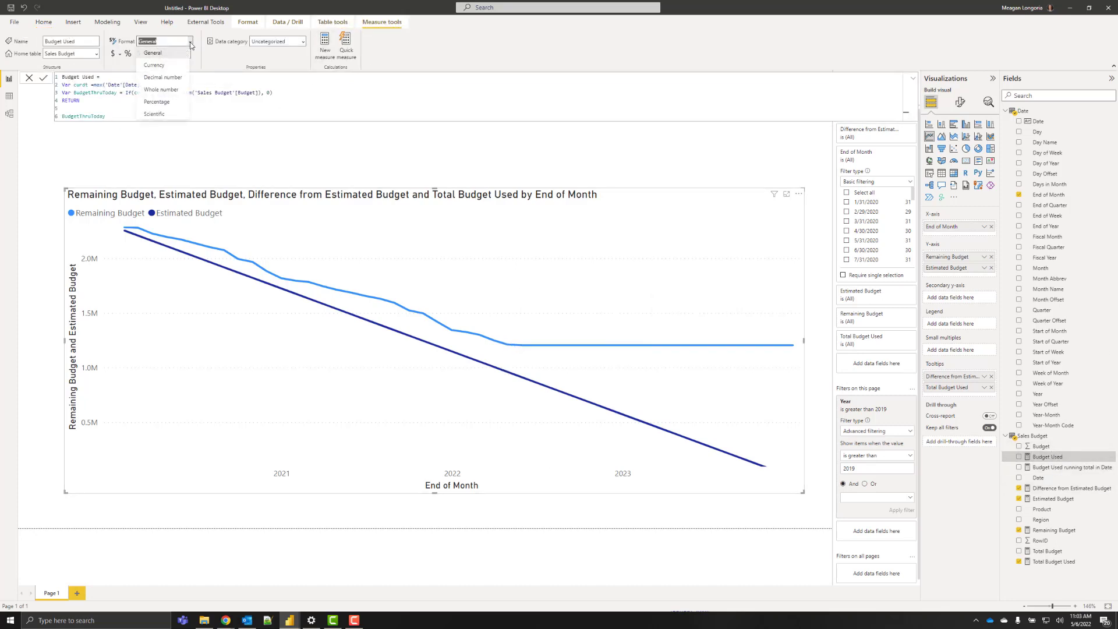
left_click(165, 92)
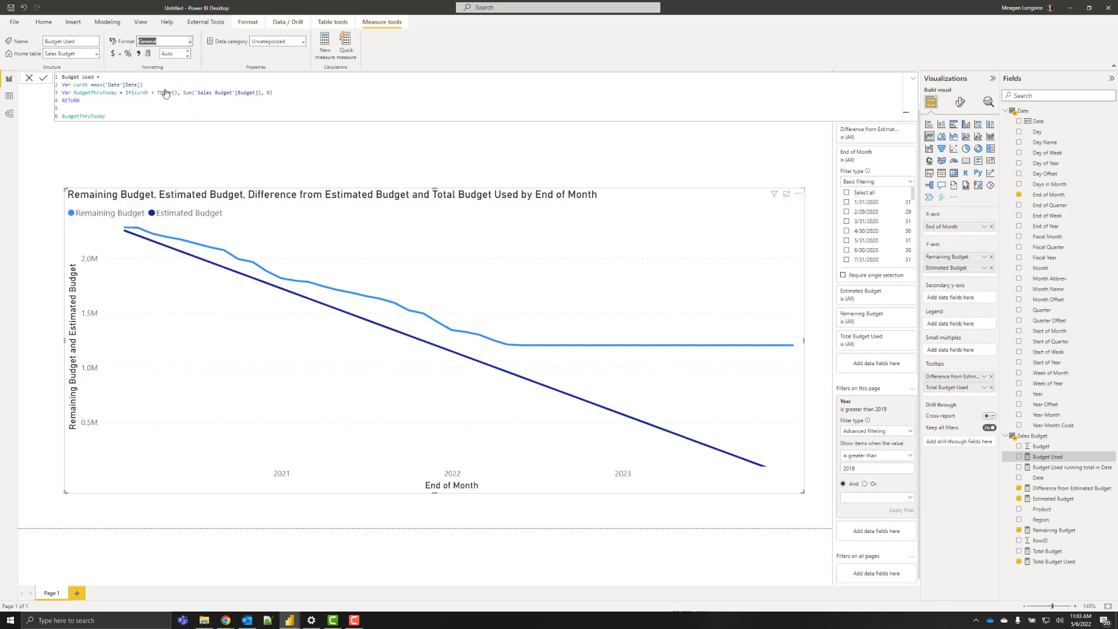
left_click(1073, 467)
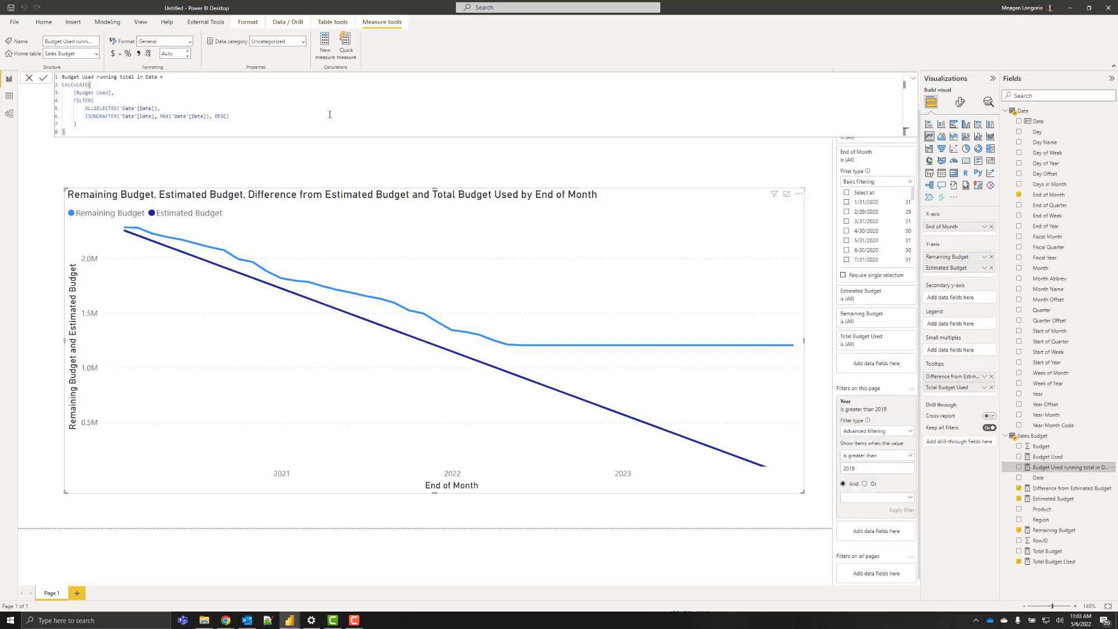
left_click(190, 42)
left_click(160, 91)
left_click(1048, 457)
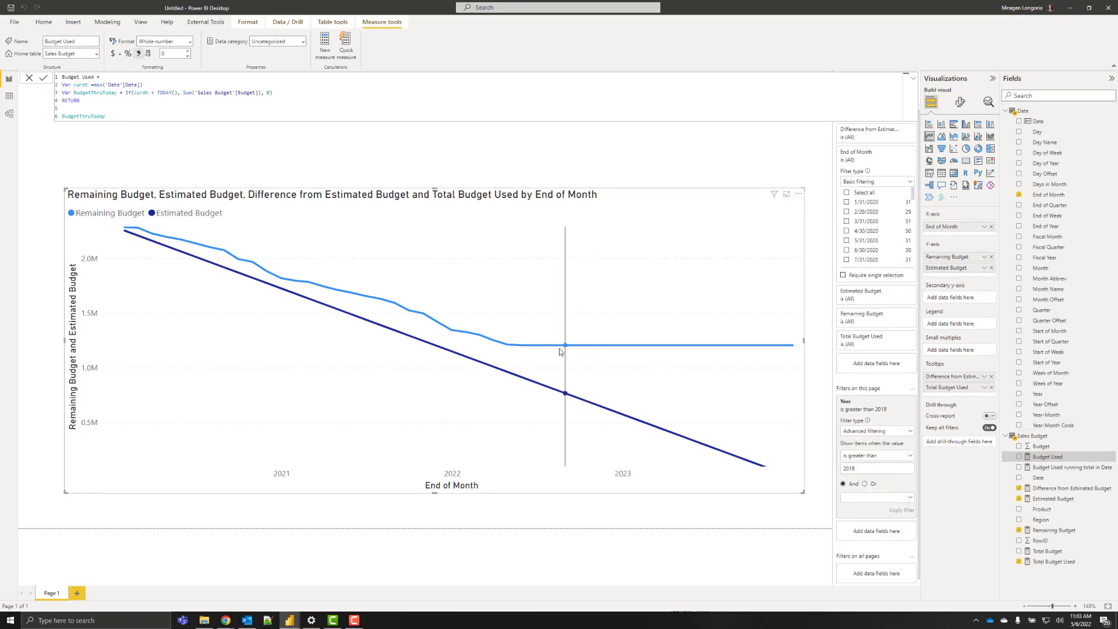
mouse_move(559, 352)
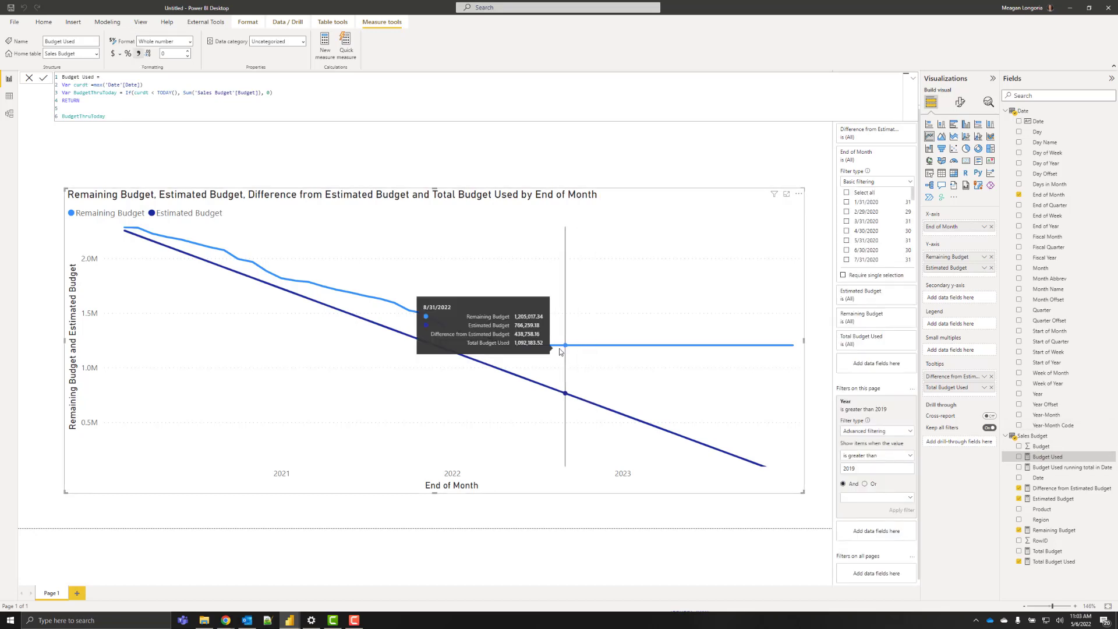
Reduce the number of decimal places in the Difference from Estimated Budget measure's format
left_click(1047, 489)
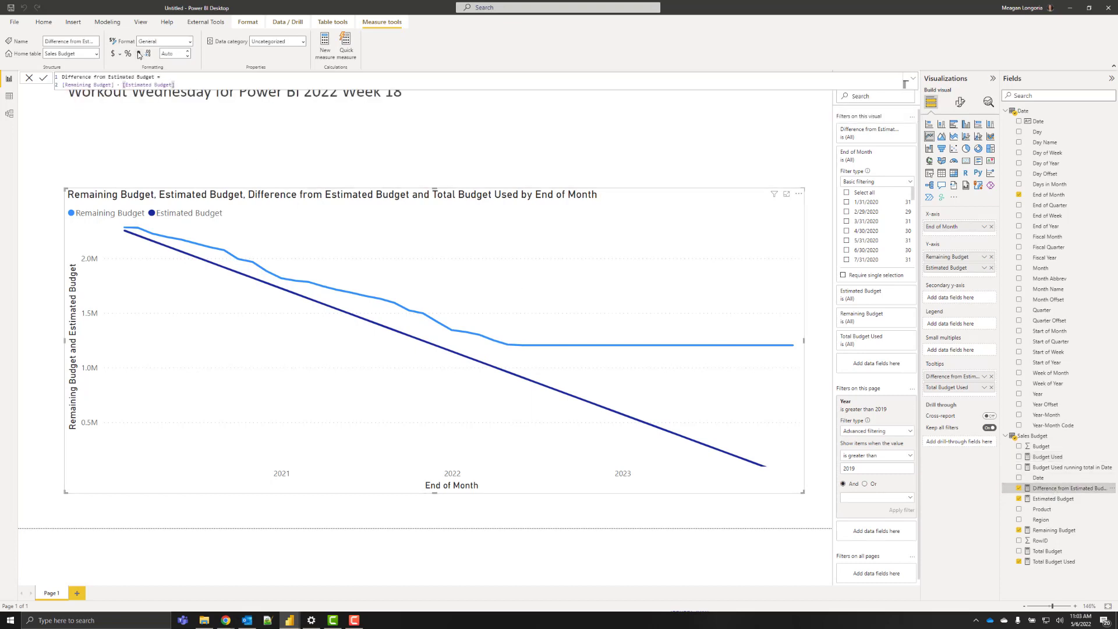
left_click(188, 56)
left_click(187, 56)
Format the Estimated Budget measure as a whole number
left_click(1052, 498)
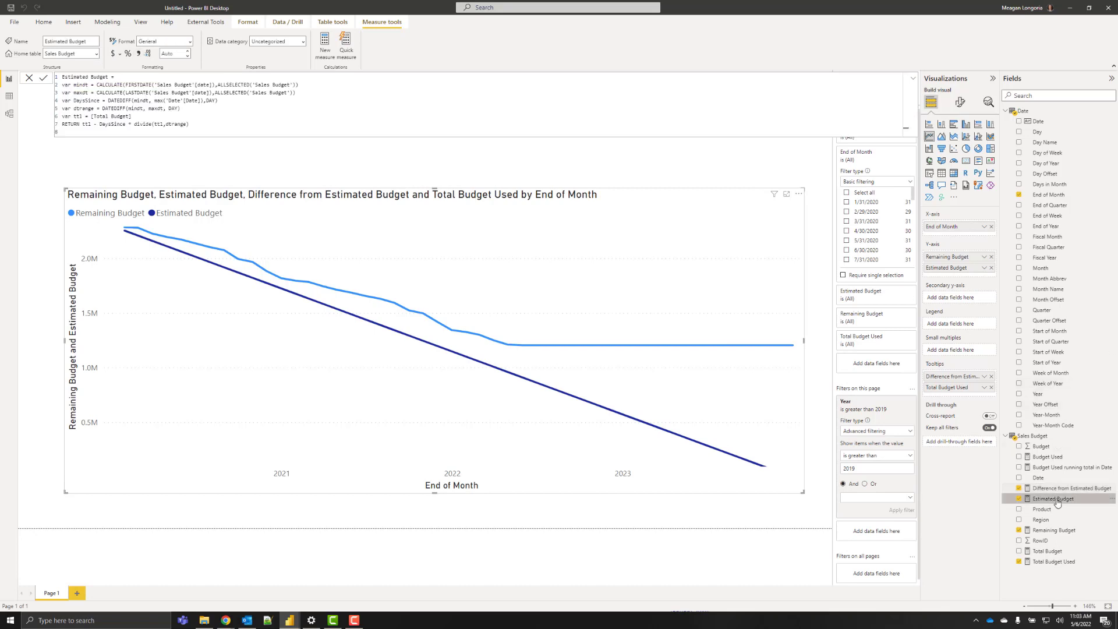
left_click(190, 41)
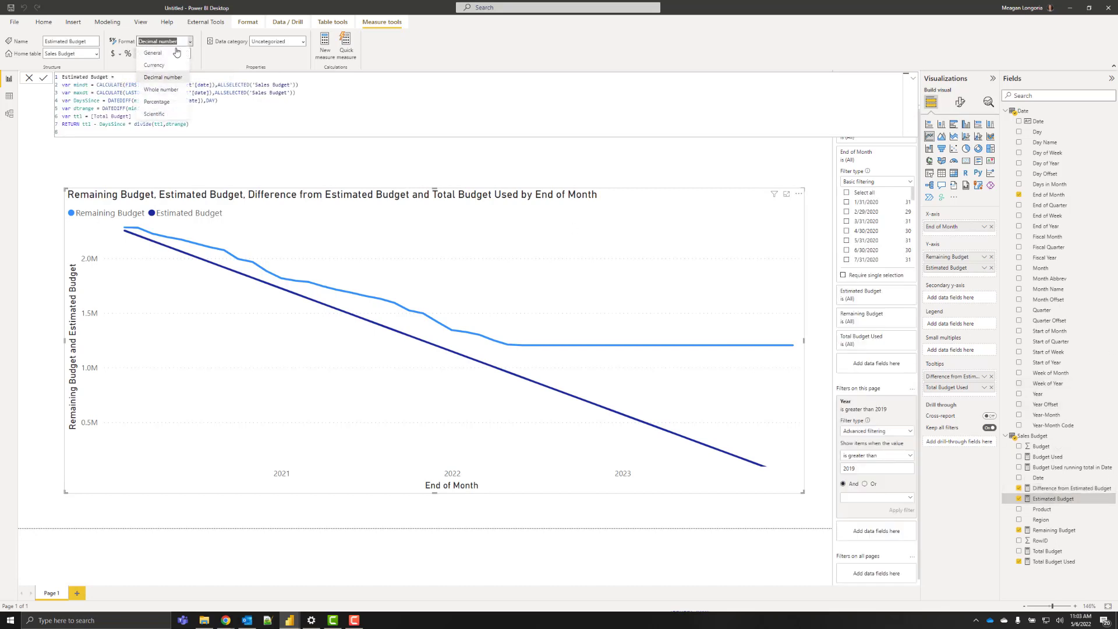
left_click(167, 89)
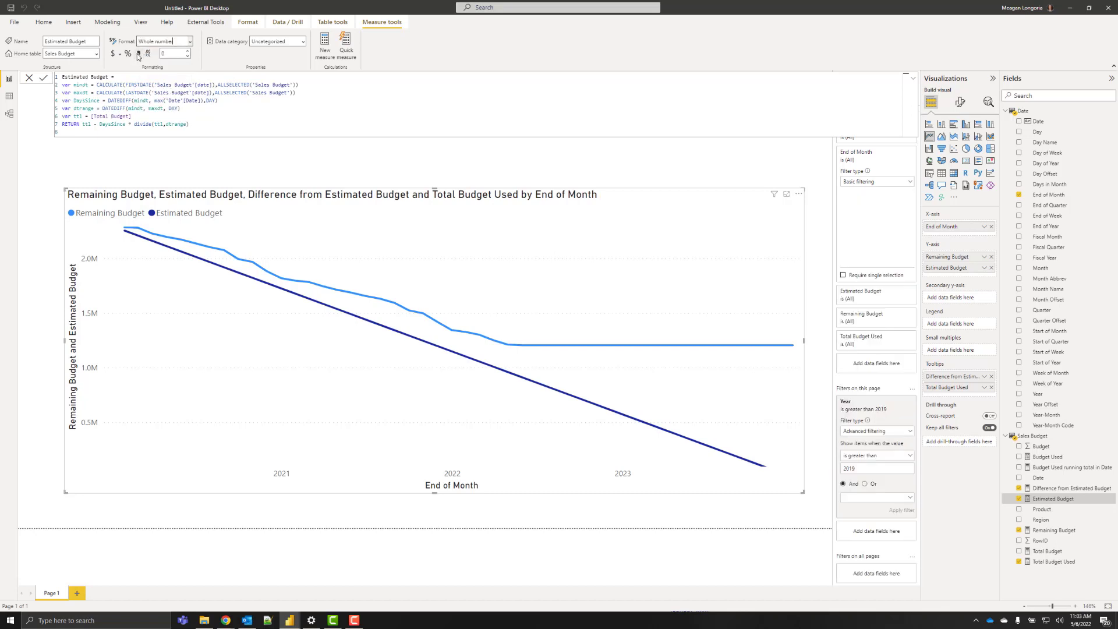
Format the Remaining Budget measure as a whole number
left_click(1052, 529)
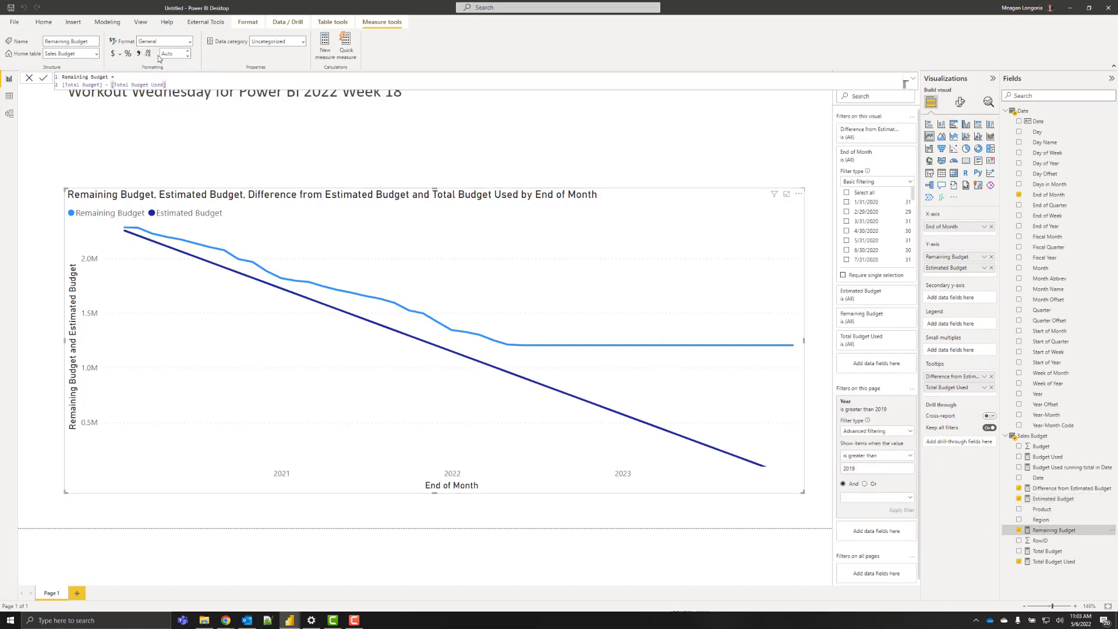
left_click(190, 42)
left_click(158, 92)
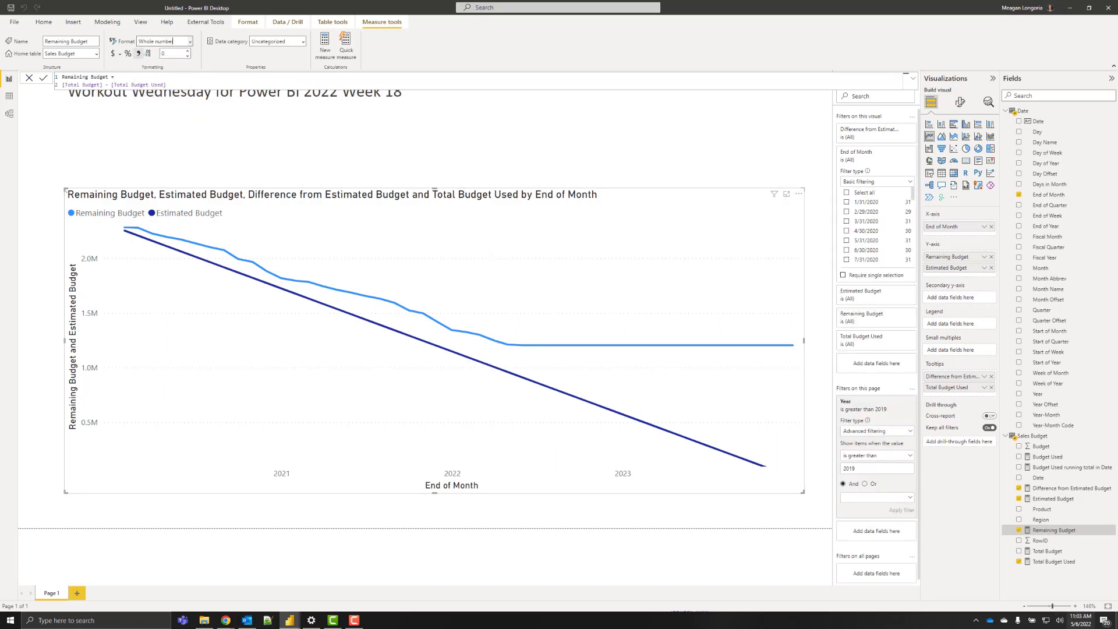
Format the Total Budget and Total Budget Used measures as whole numbers
left_click(1065, 551)
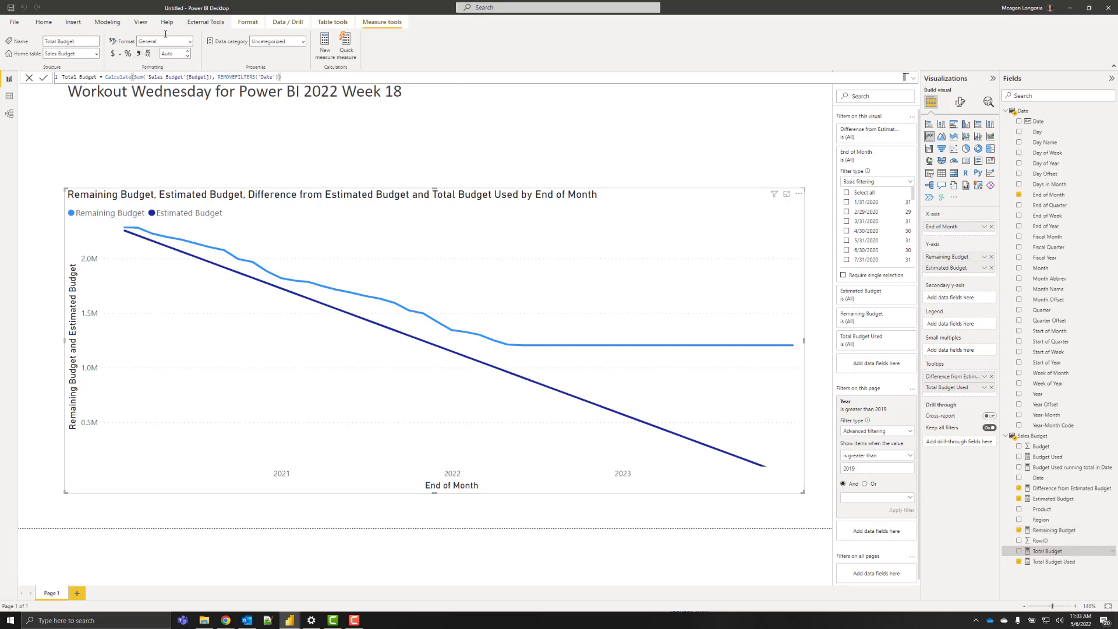
left_click(189, 42)
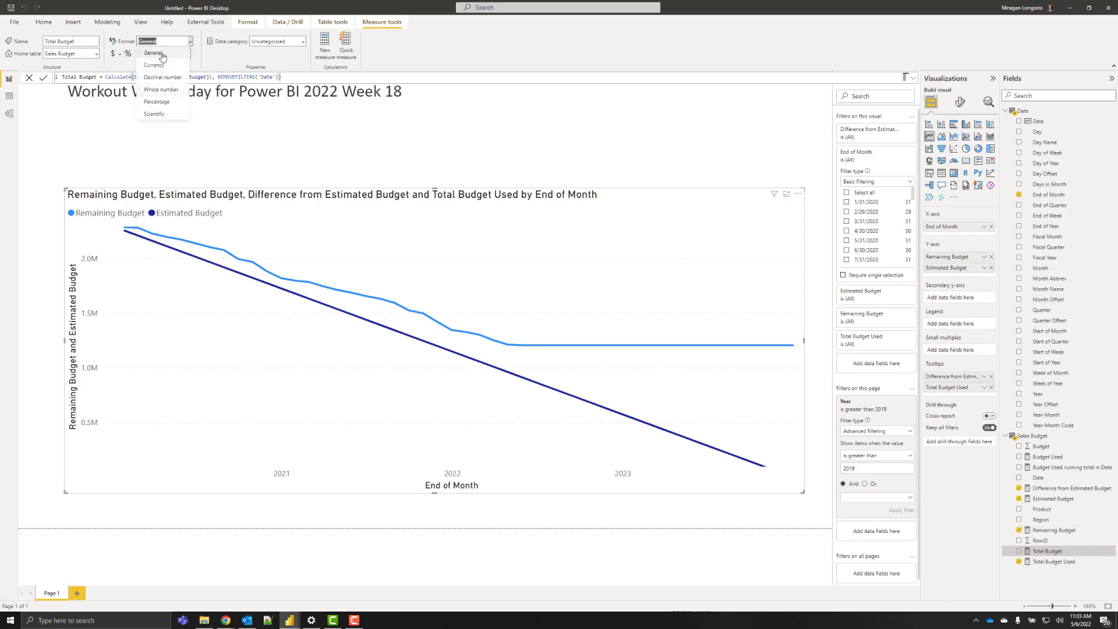
left_click(155, 90)
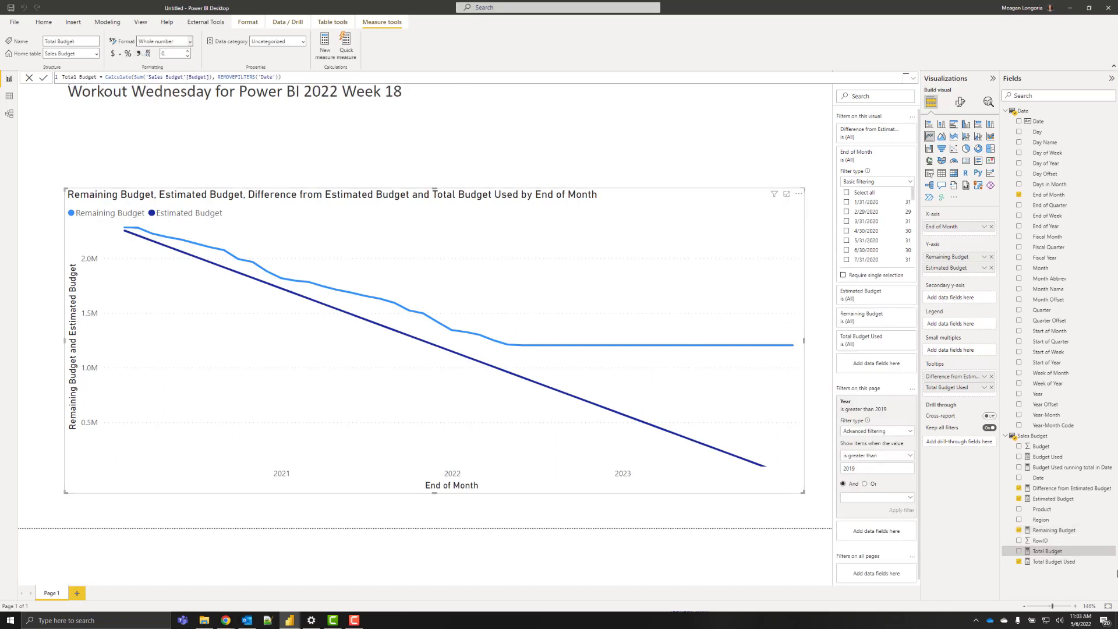
left_click(1054, 561)
left_click(190, 42)
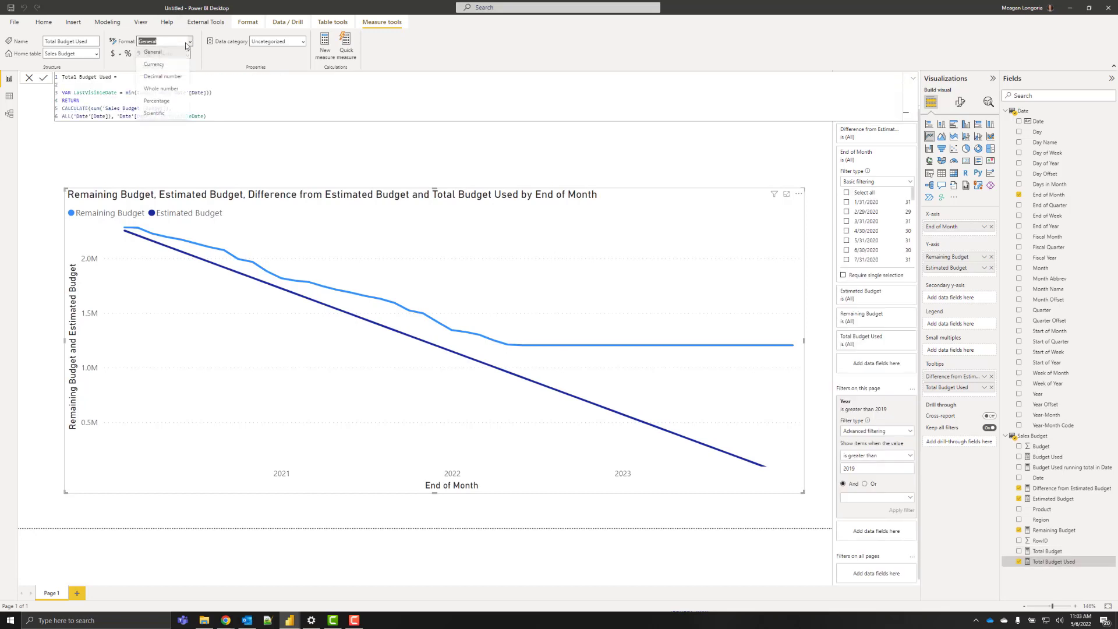
left_click(163, 90)
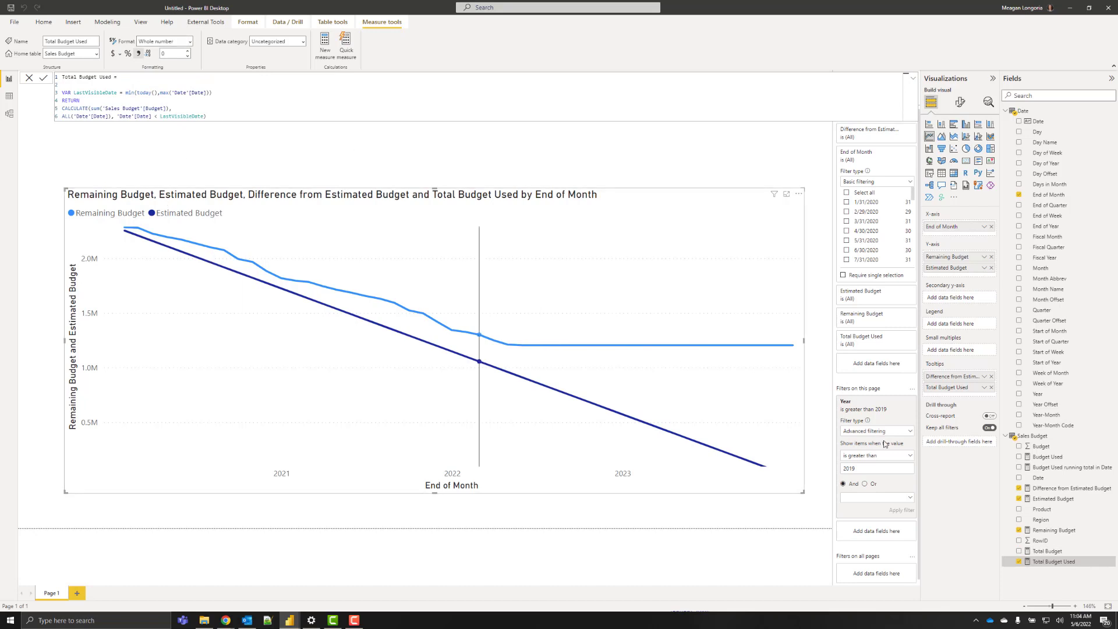
Check the number formats of the Remaining Budget, Estimated Budget, Difference from Estimated Budget, Budget Used running total in Date and Budget Used measures
left_click(1040, 531)
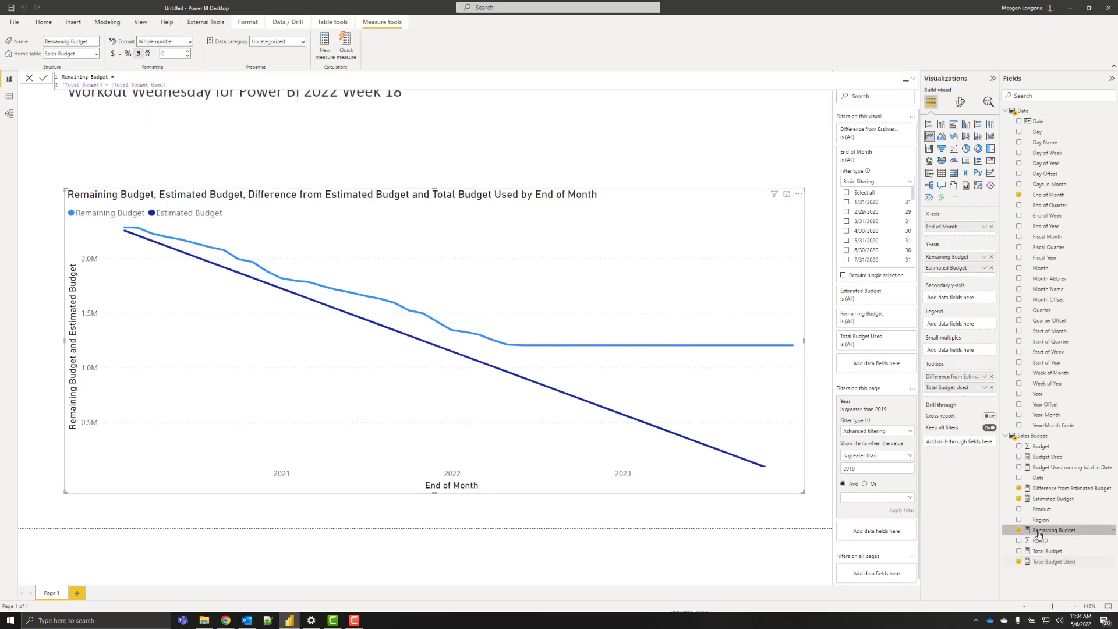
left_click(1049, 499)
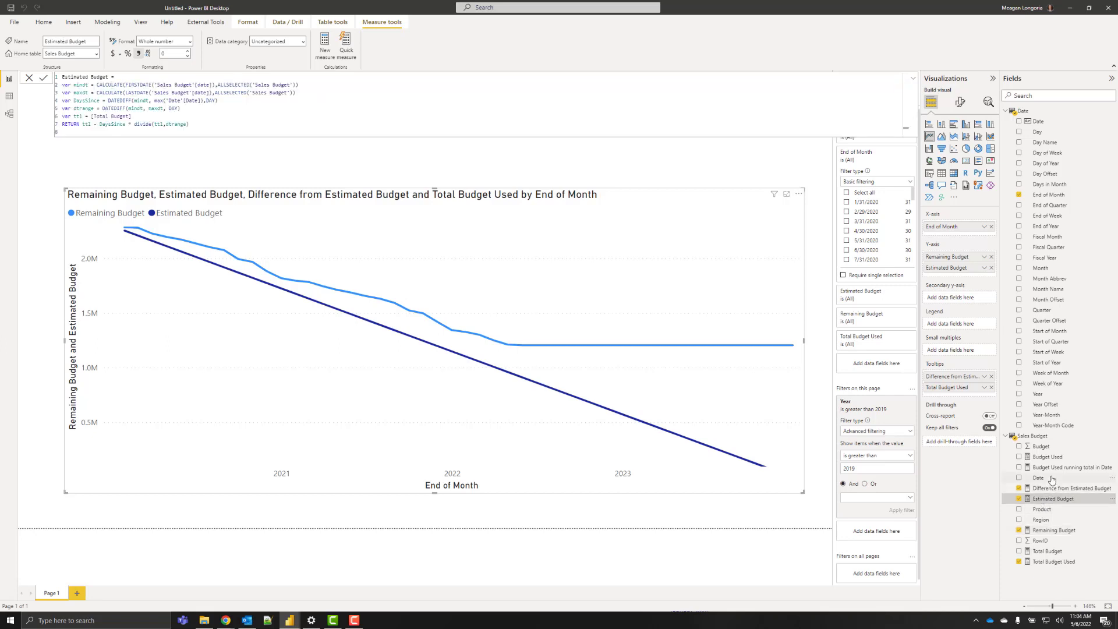
left_click(1051, 489)
left_click(1043, 465)
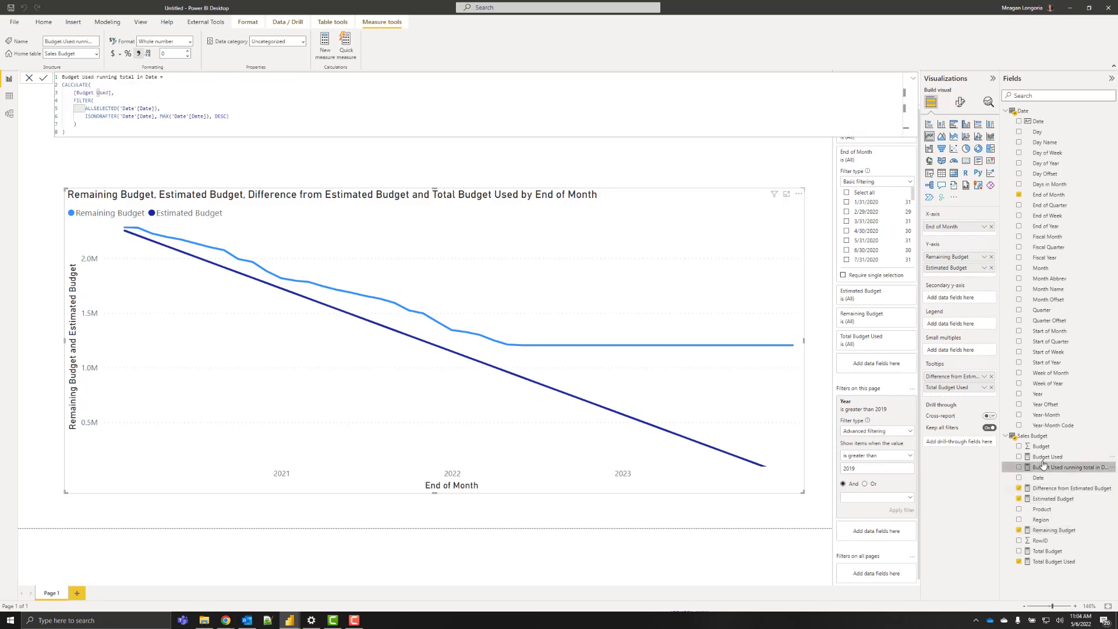
left_click(1045, 458)
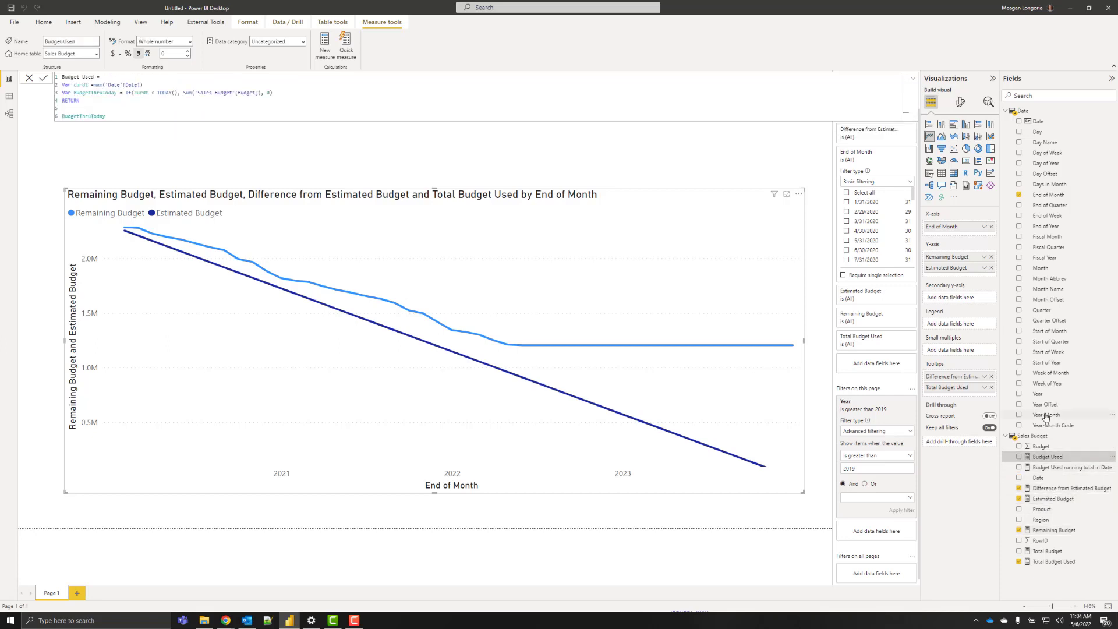
left_click(1010, 113)
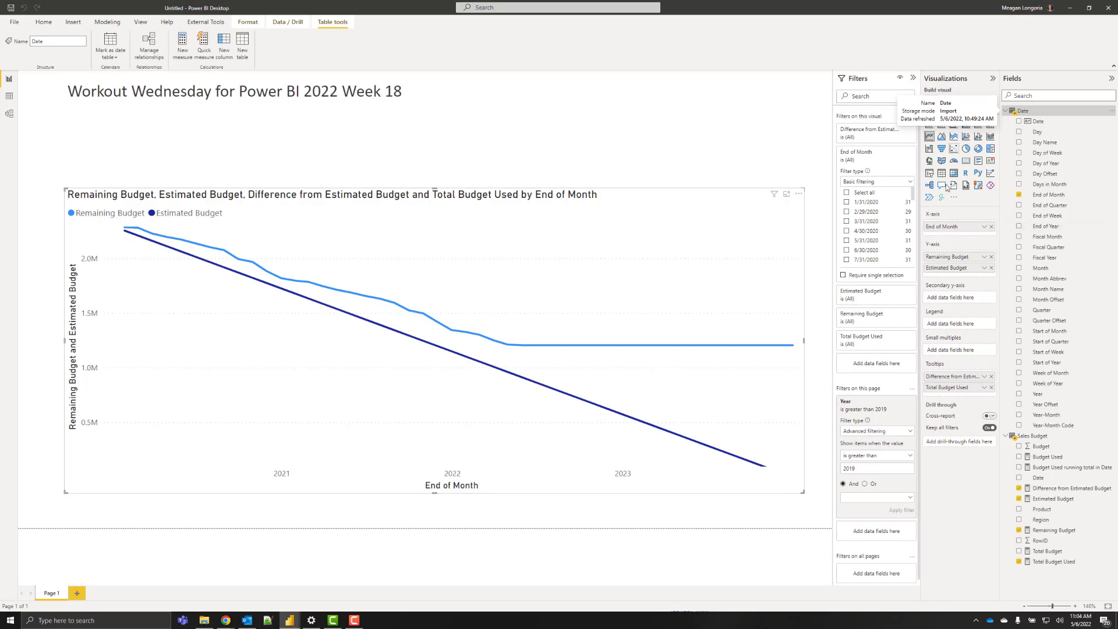
left_click(993, 78)
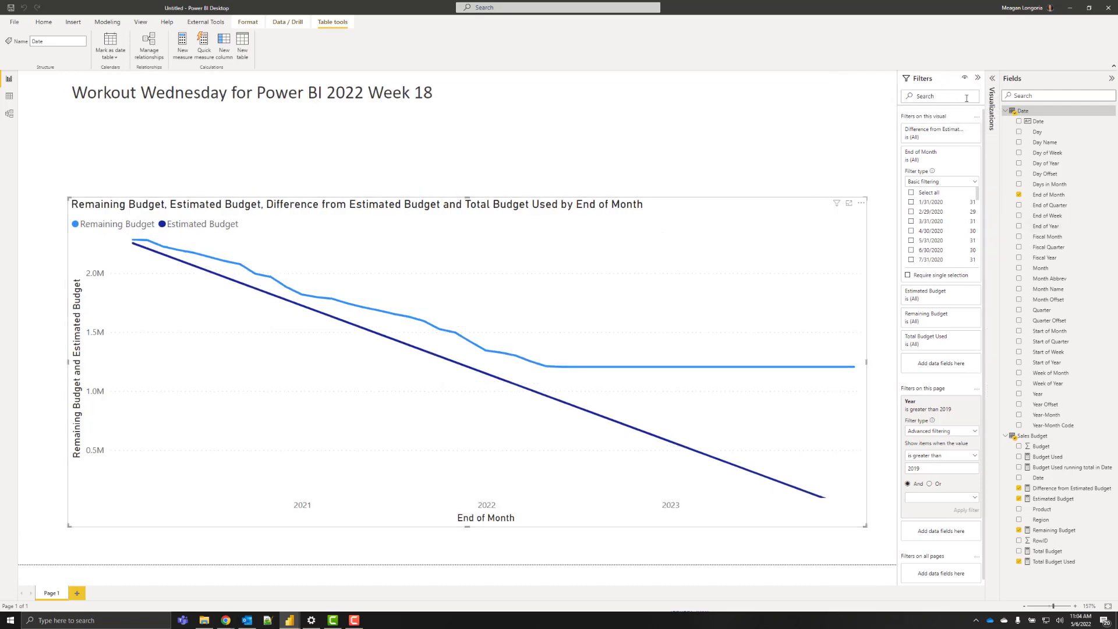
left_click(992, 82)
Change the line chart's title text to Sales Budget "Burndown" Chart
left_click(960, 102)
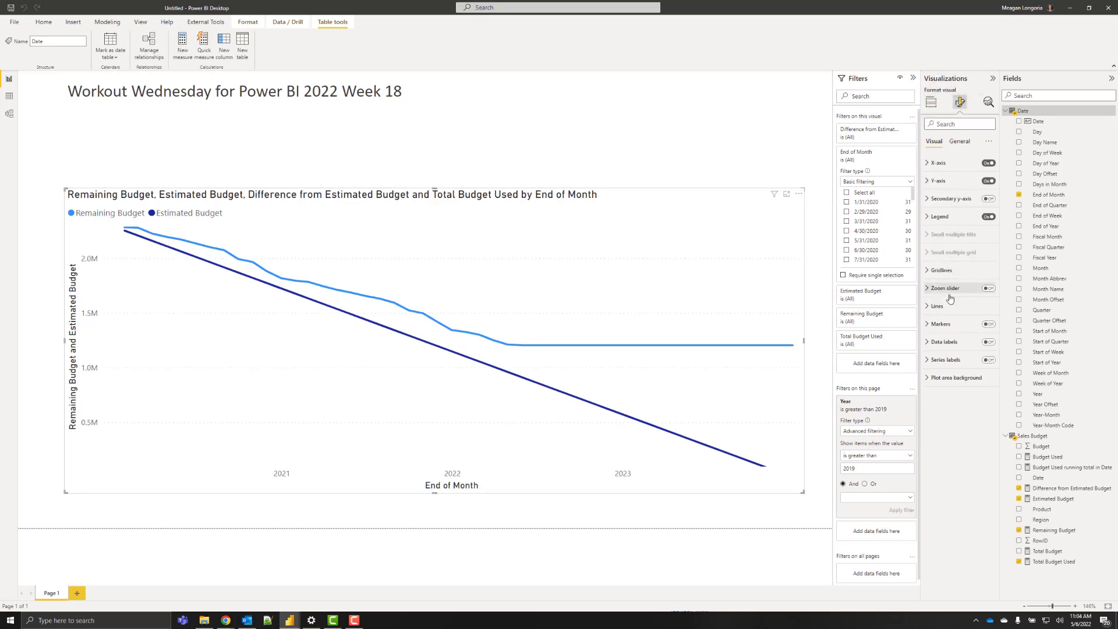
left_click(959, 141)
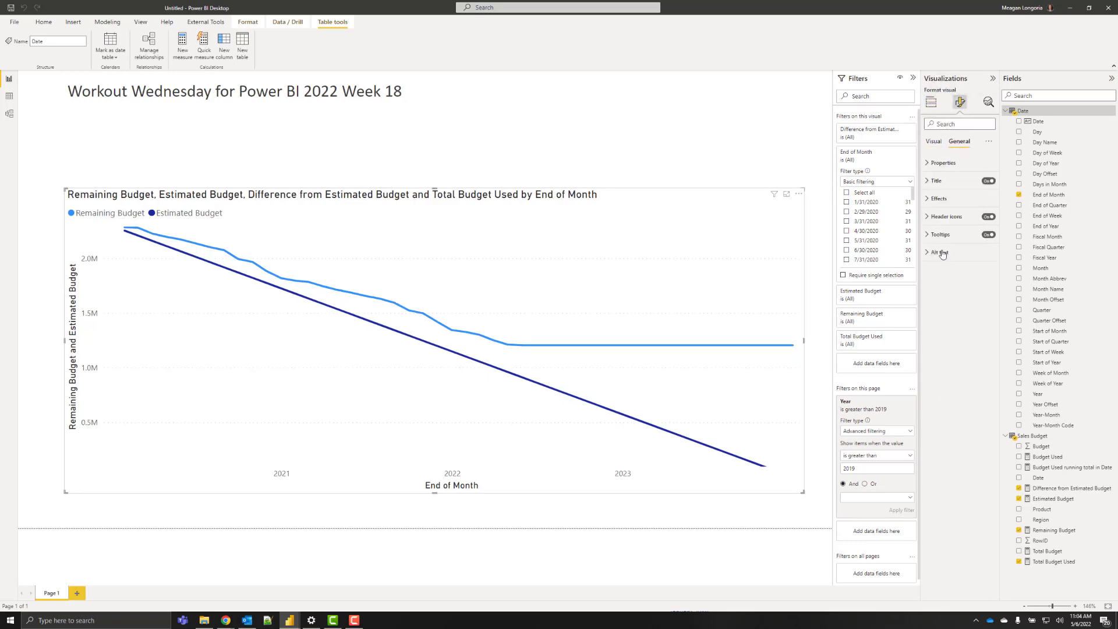
left_click(938, 180)
triple_click(952, 207)
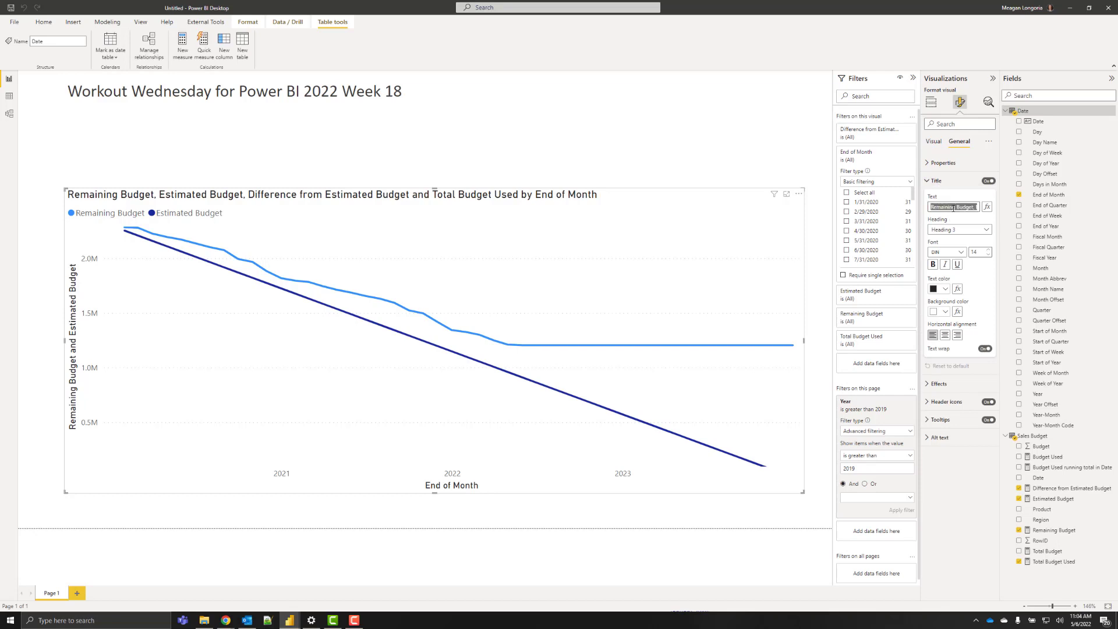
type("s")
key("BackSpace")
key("BackSpace")
key("BackSpace")
key("BackSpace")
key("BackSpace")
type("a")
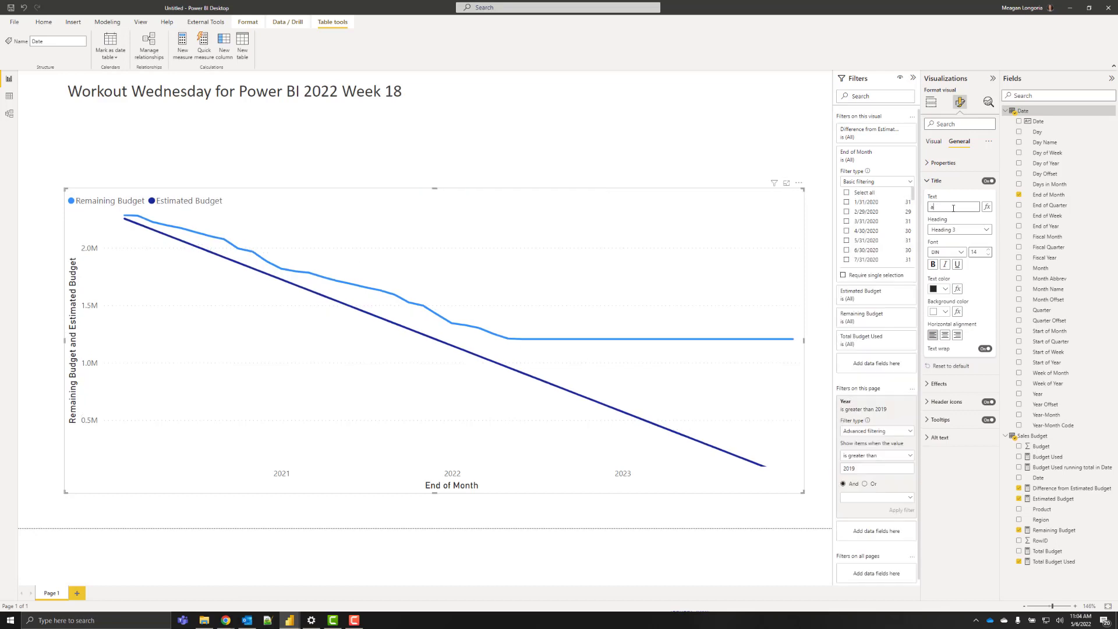
key("BackSpace")
key("BackSpace")
key("BackSpace")
key("BackSpace")
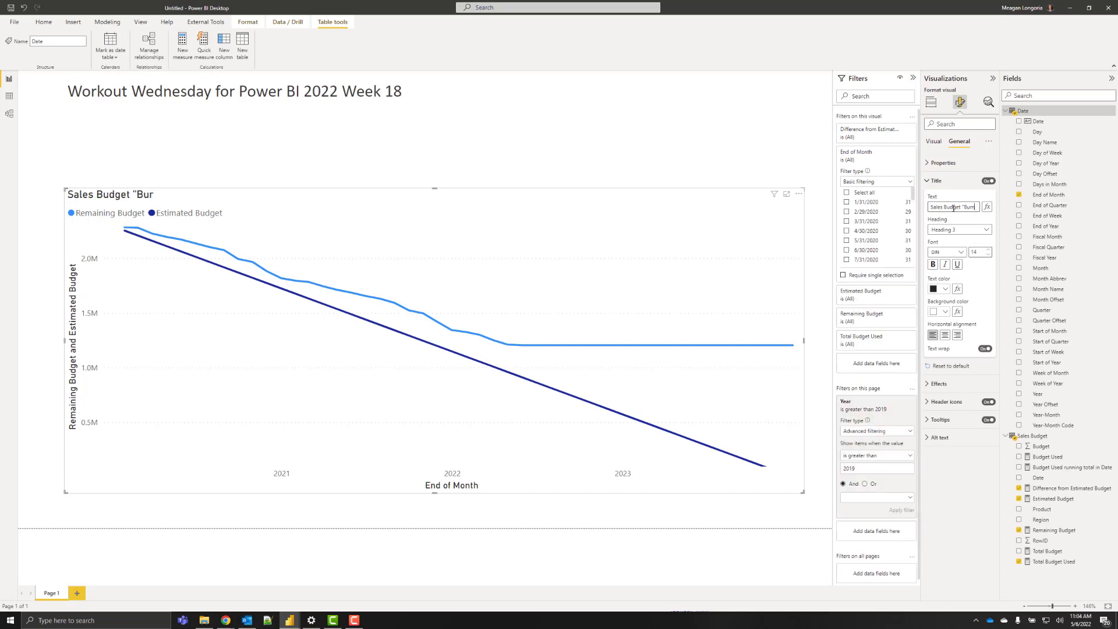
type("ndown\" Chart")
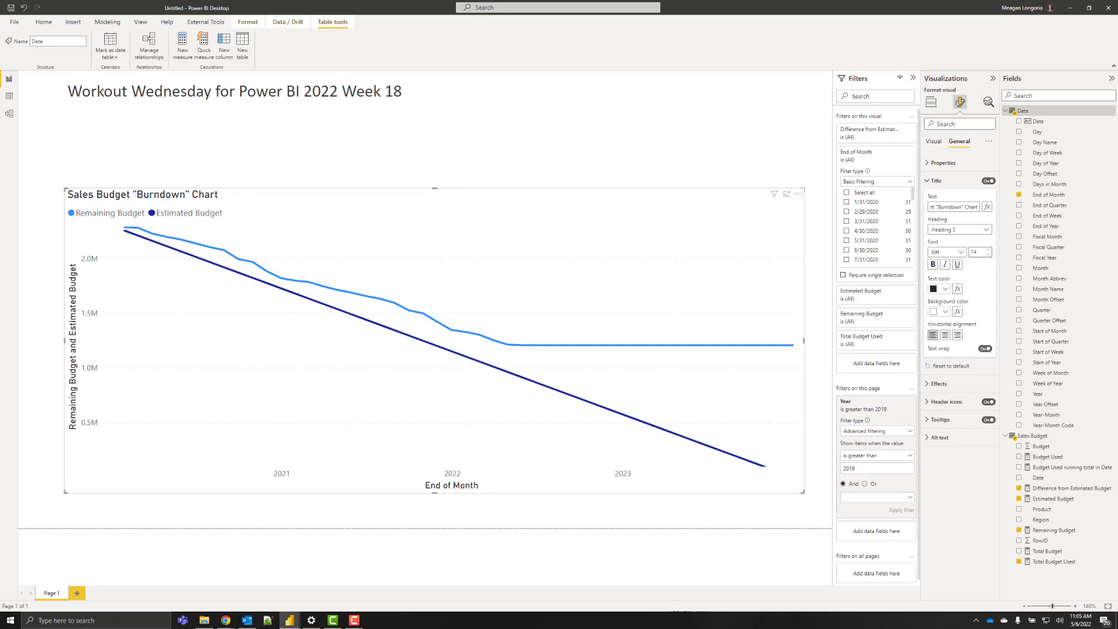
left_click(931, 181)
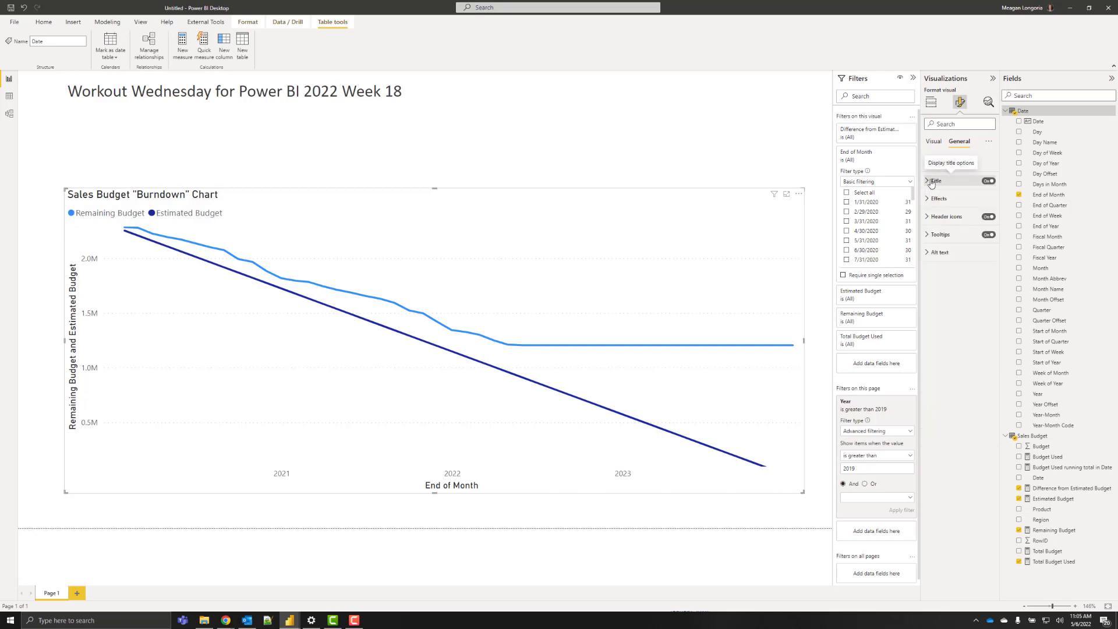
Set the line color of the Remaining Budget series to the custom hex color #A8337D
left_click(932, 144)
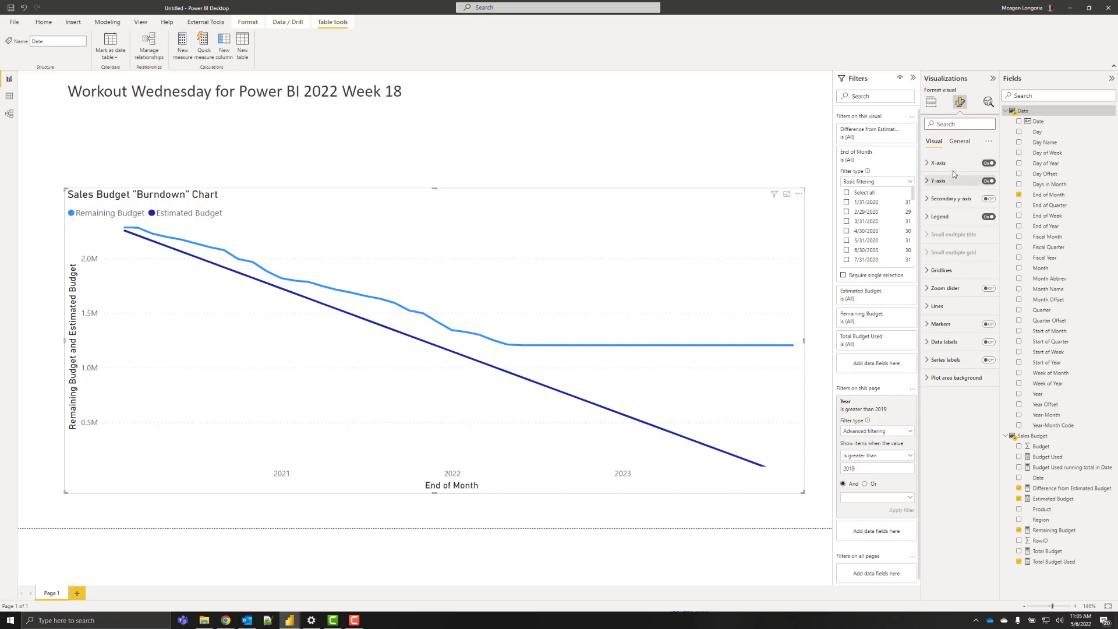
left_click(938, 307)
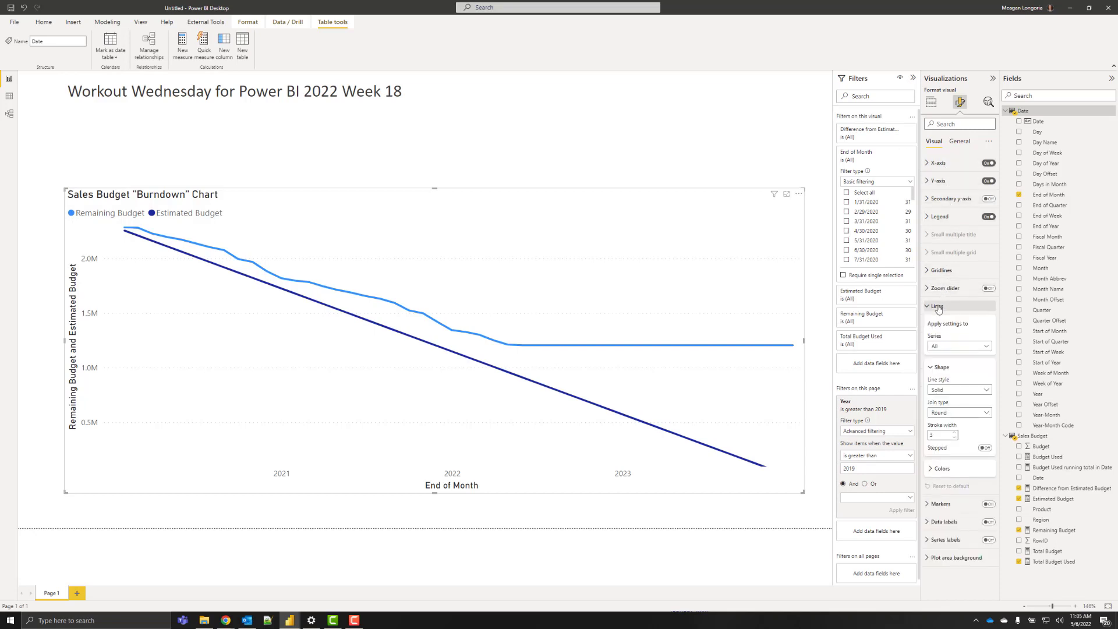
left_click(954, 347)
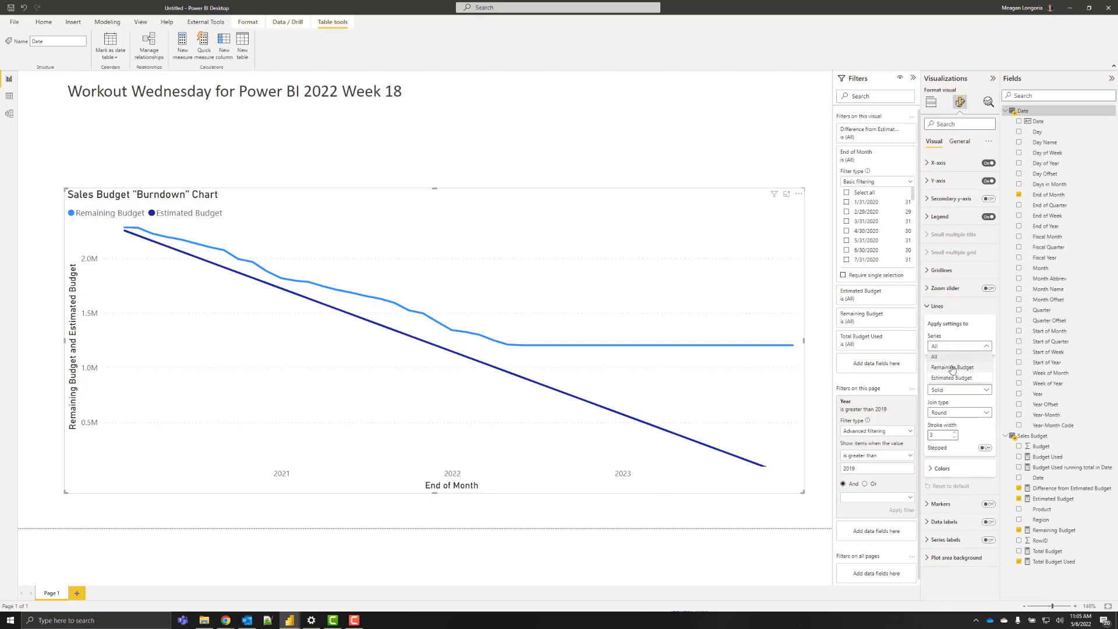
left_click(953, 368)
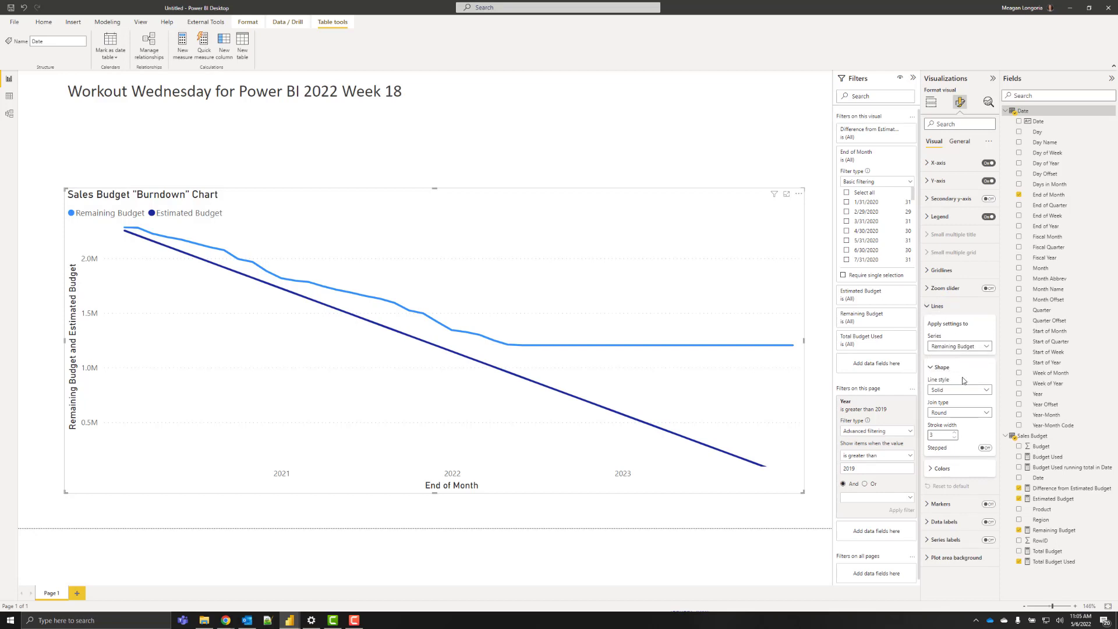
left_click(951, 390)
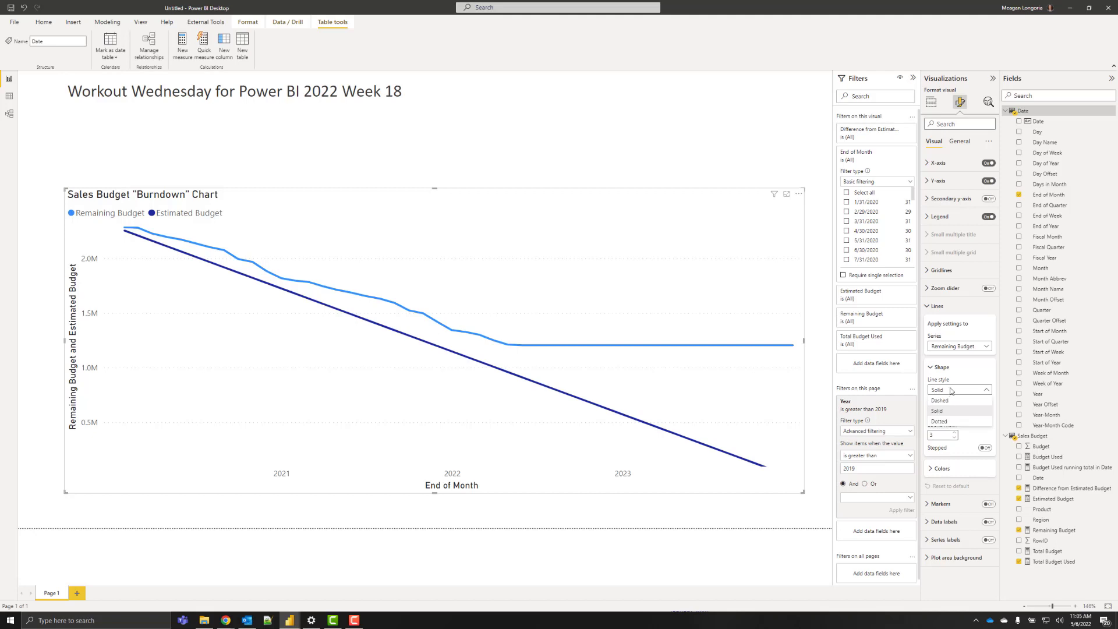
left_click(951, 390)
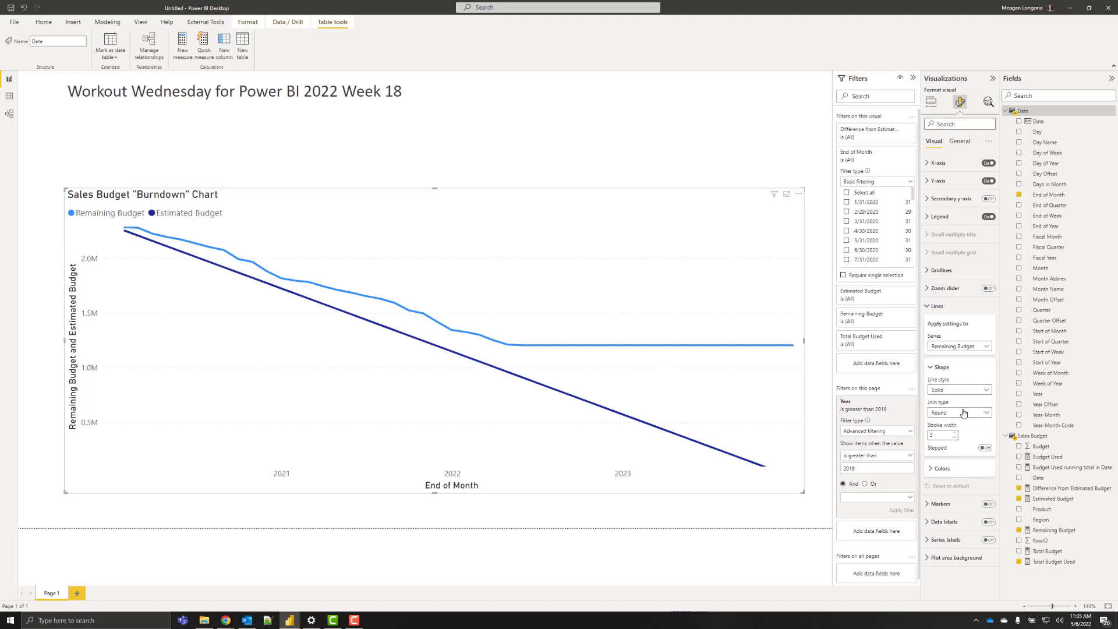
left_click(949, 468)
left_click(946, 469)
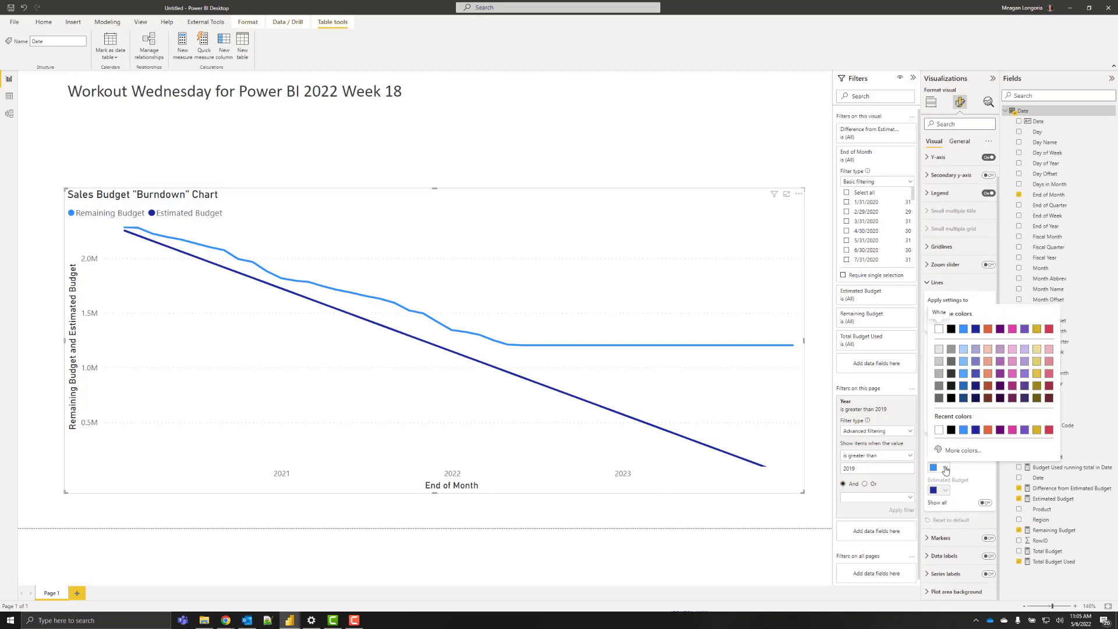
left_click(962, 450)
type("#A8337D")
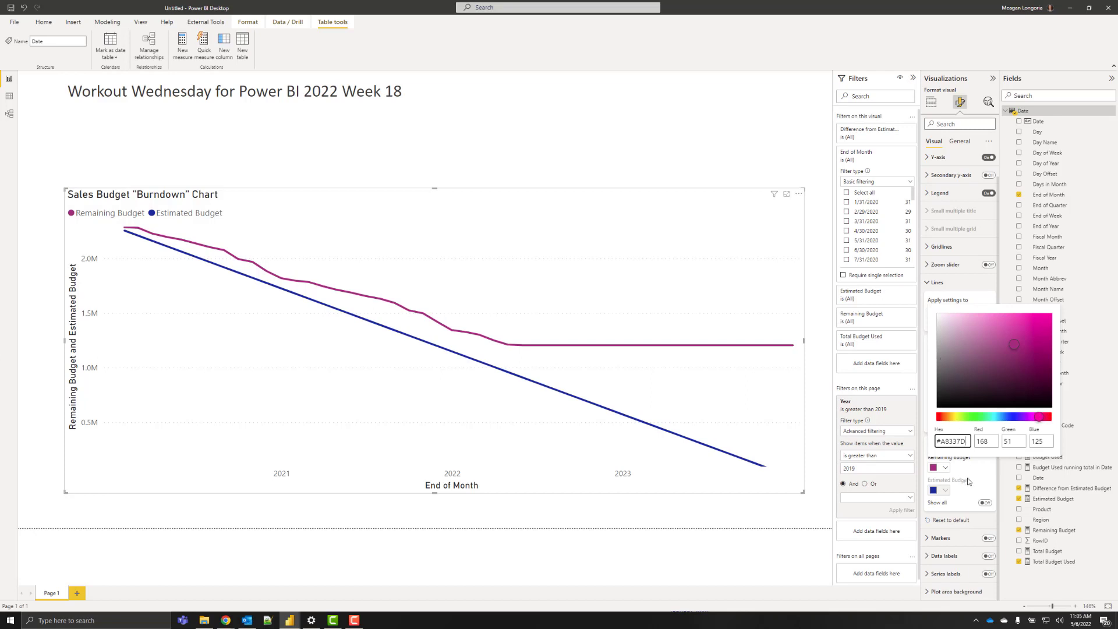
left_click(933, 479)
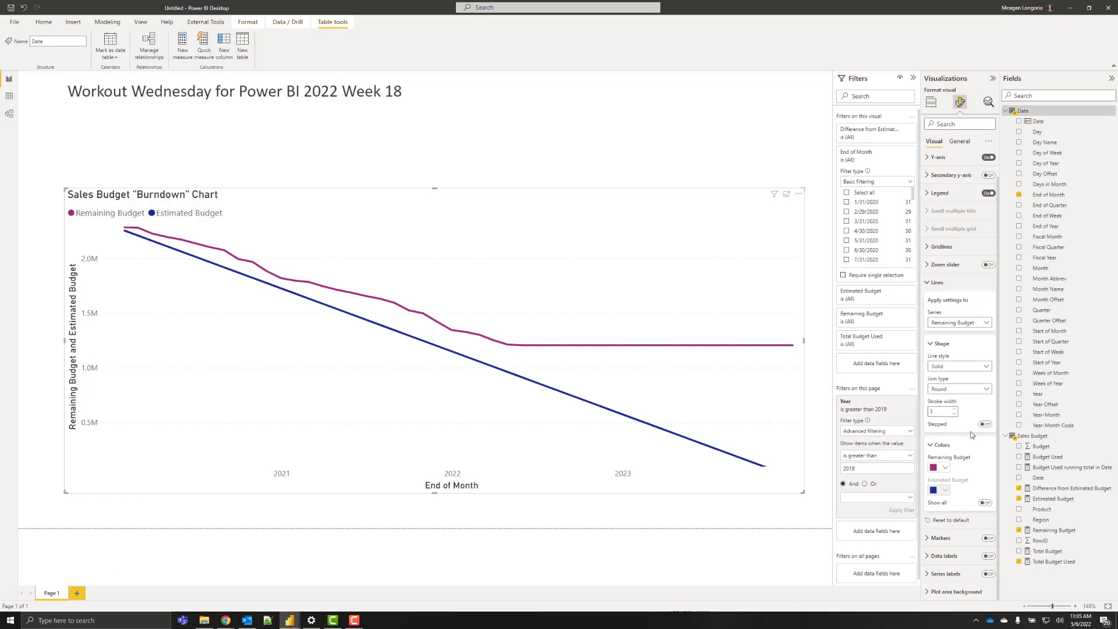
Set the line color of the Estimated Budget series to the custom hex color #666666
left_click(969, 324)
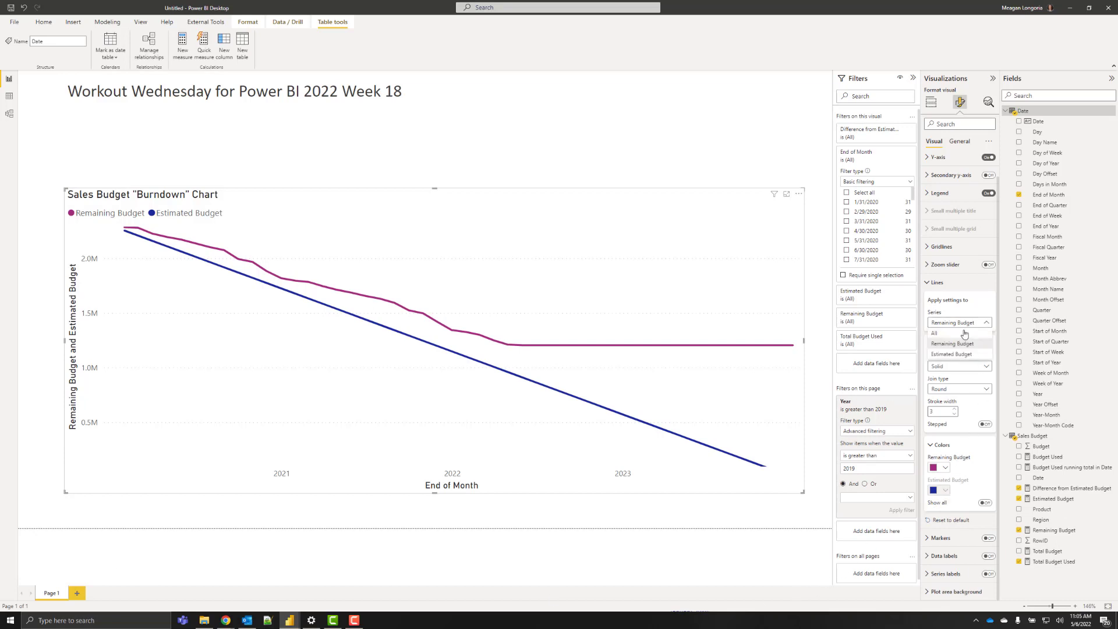
left_click(952, 354)
left_click(945, 490)
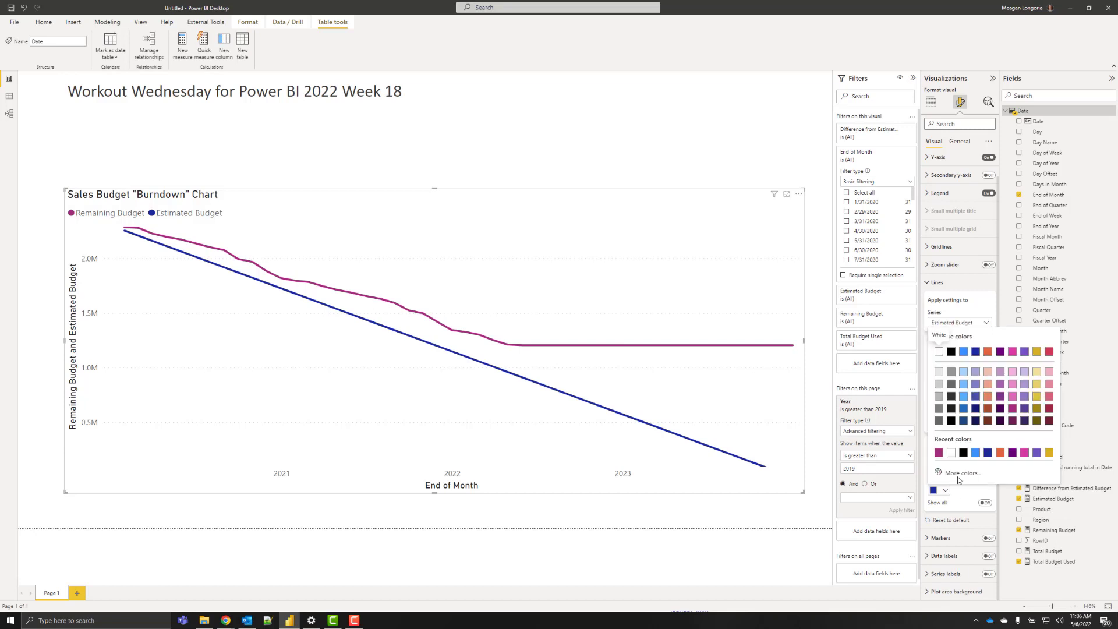
left_click(967, 475)
type("#666666")
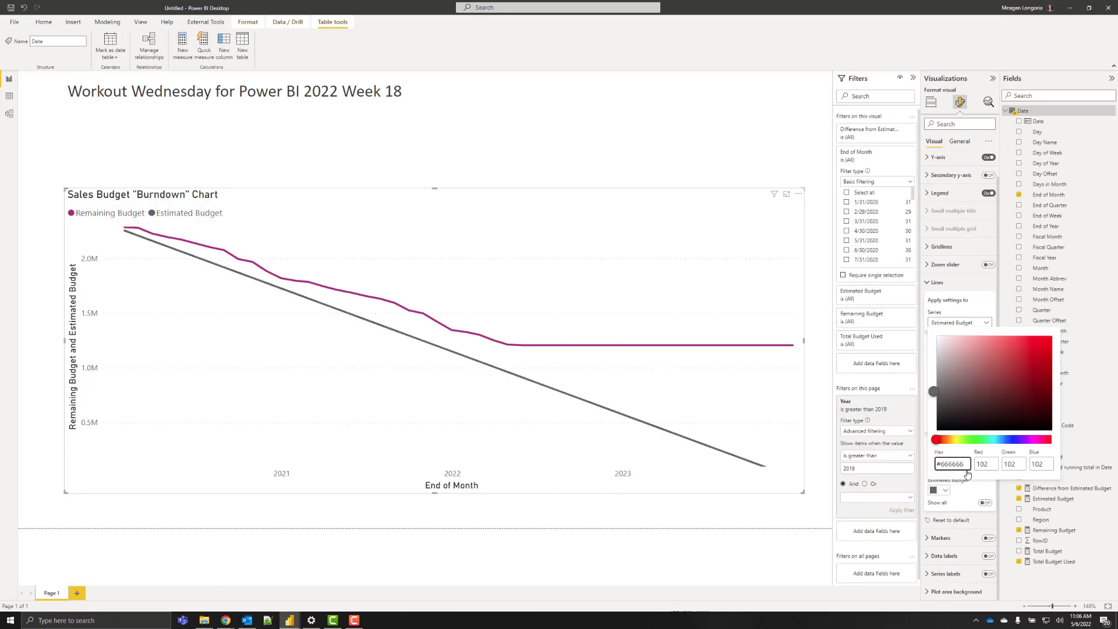
left_click(974, 488)
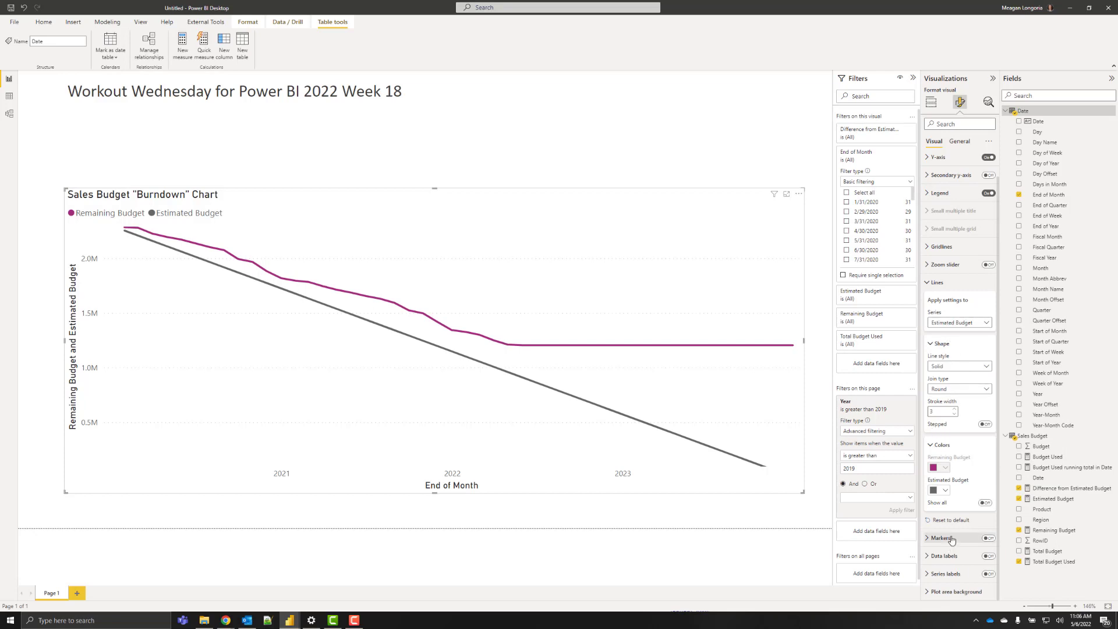
Turn on the line chart's markers, hide them for the Estimated Budget series, and set that series' line style to Dashed
left_click(983, 538)
left_click(984, 538)
scroll(966, 466, "down", 3)
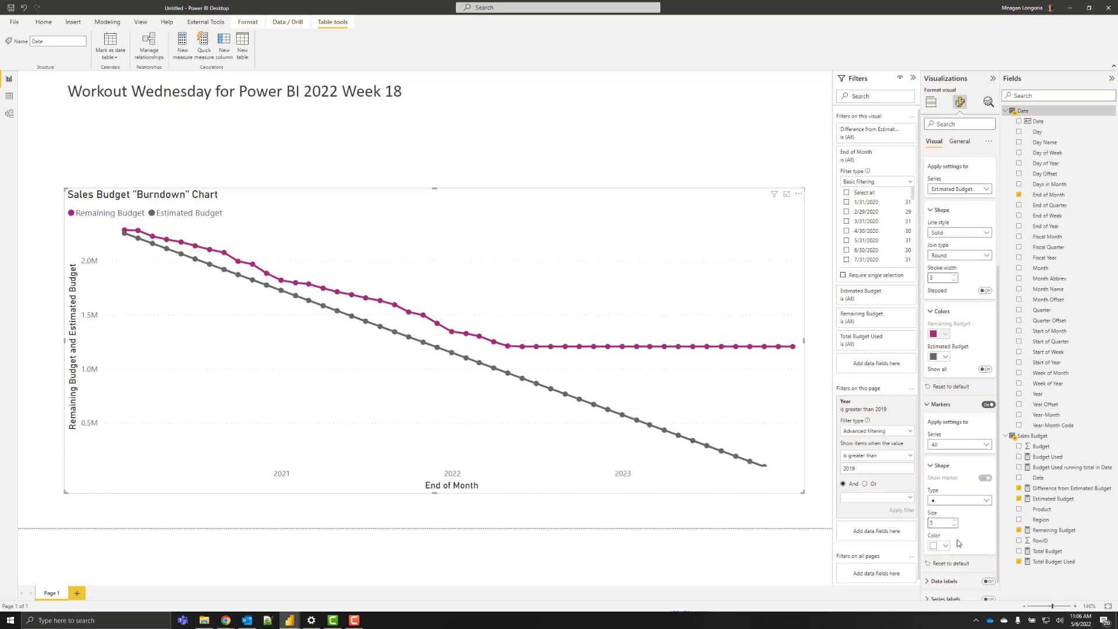
left_click(956, 418)
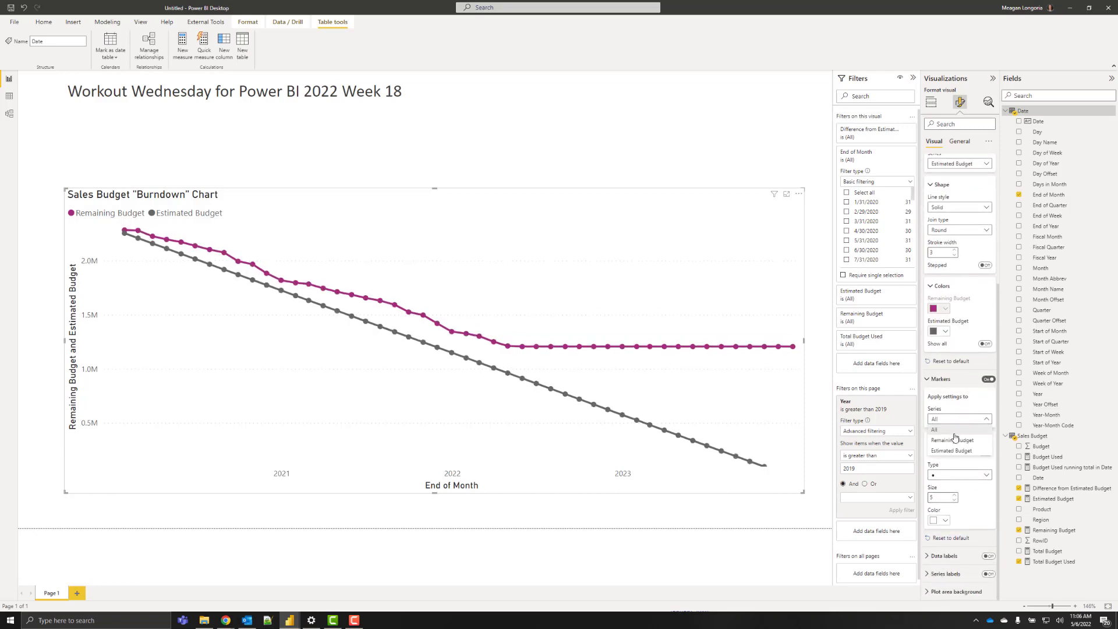
left_click(953, 450)
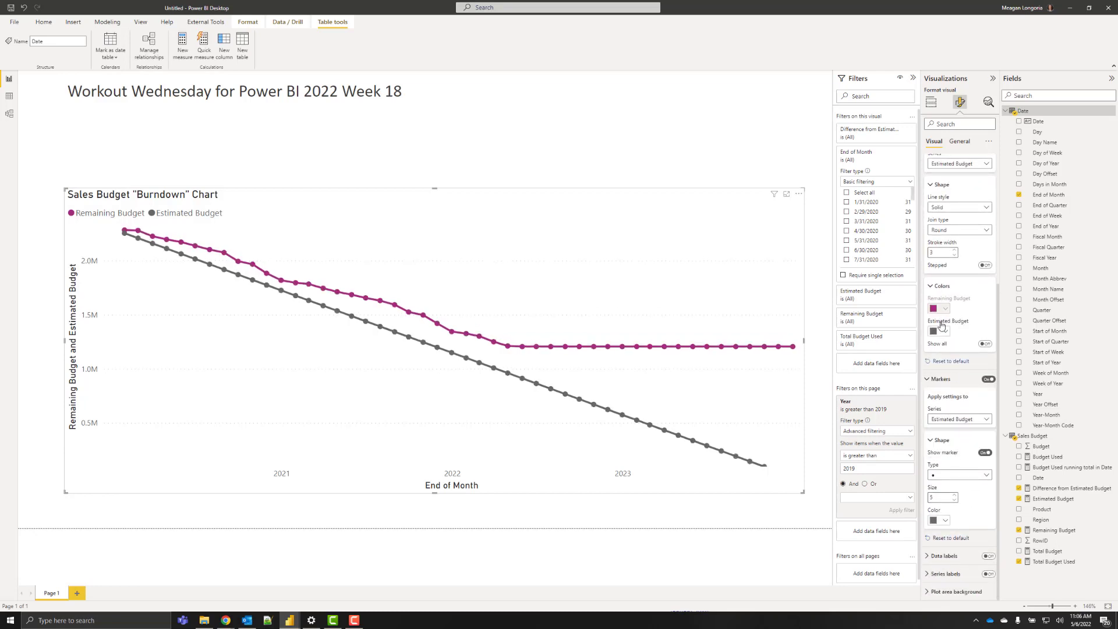
left_click(942, 207)
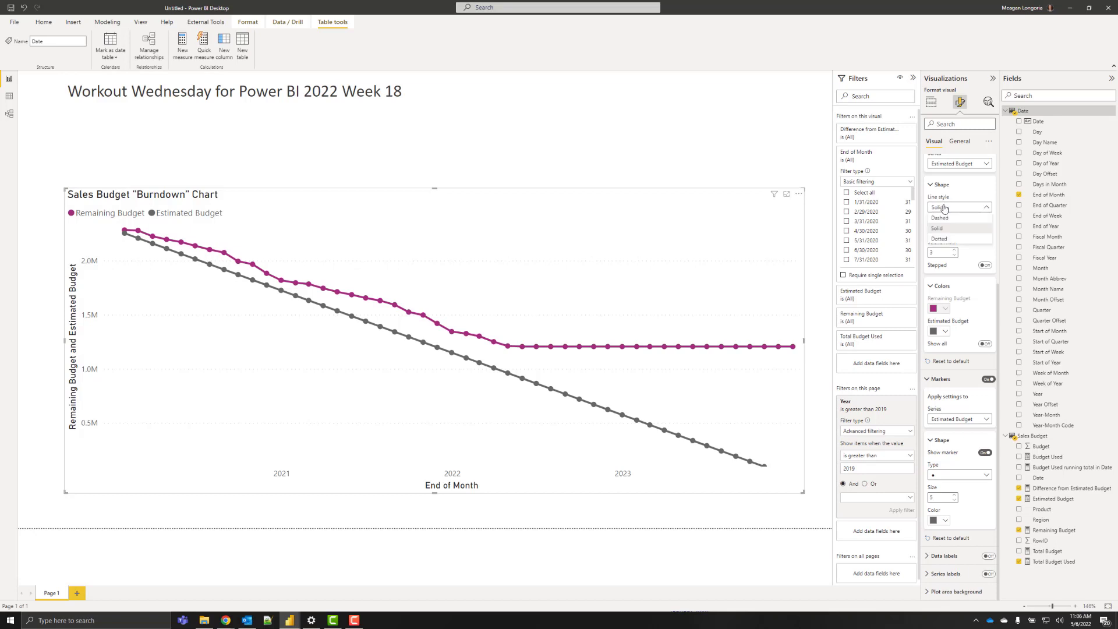
left_click(984, 453)
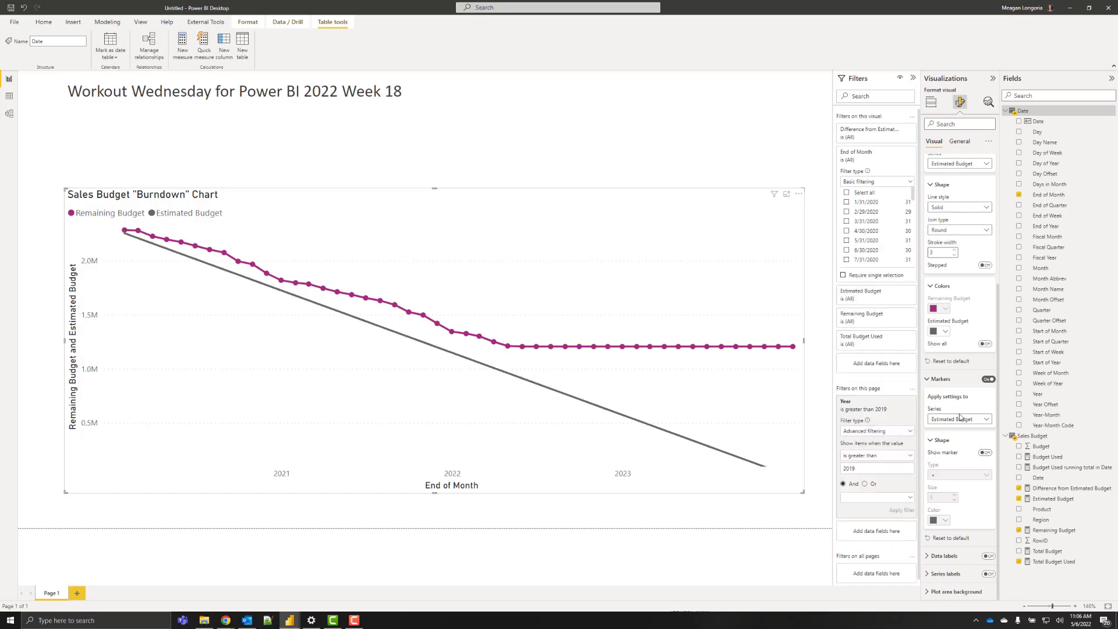
left_click(950, 207)
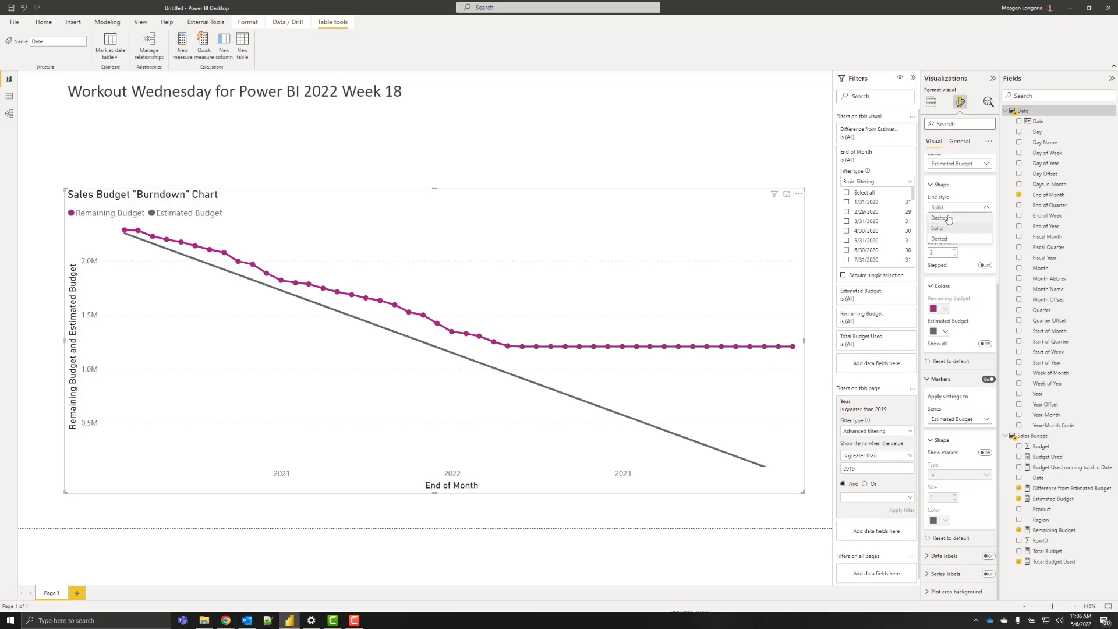
left_click(949, 218)
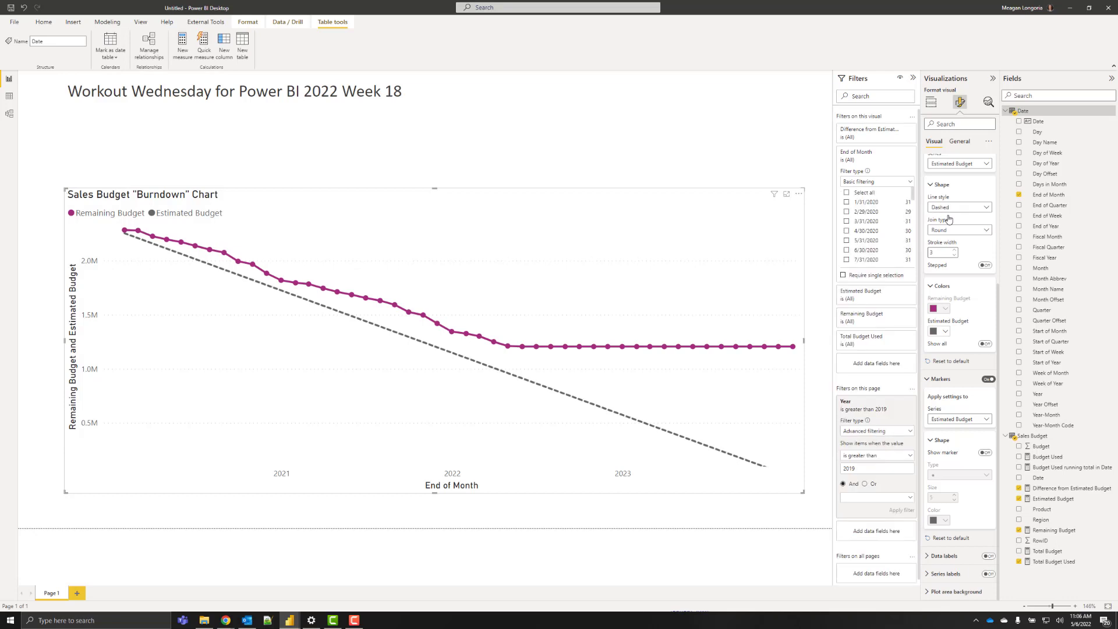
Set the marker size of the Remaining Budget series to 3
left_click(955, 419)
left_click(955, 441)
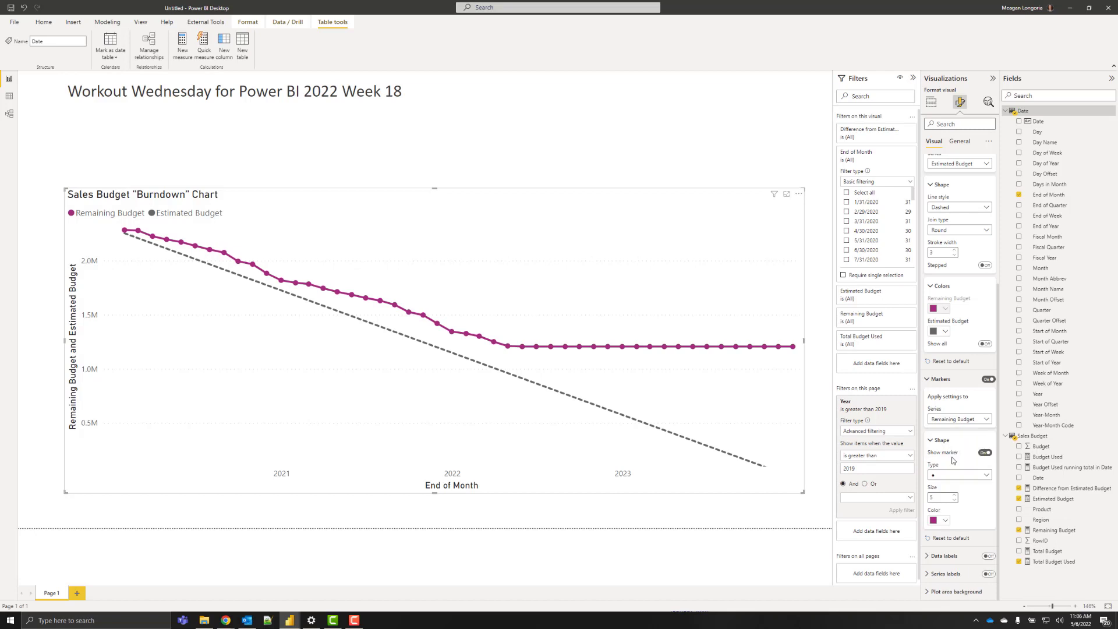
left_click(955, 499)
left_click(955, 499)
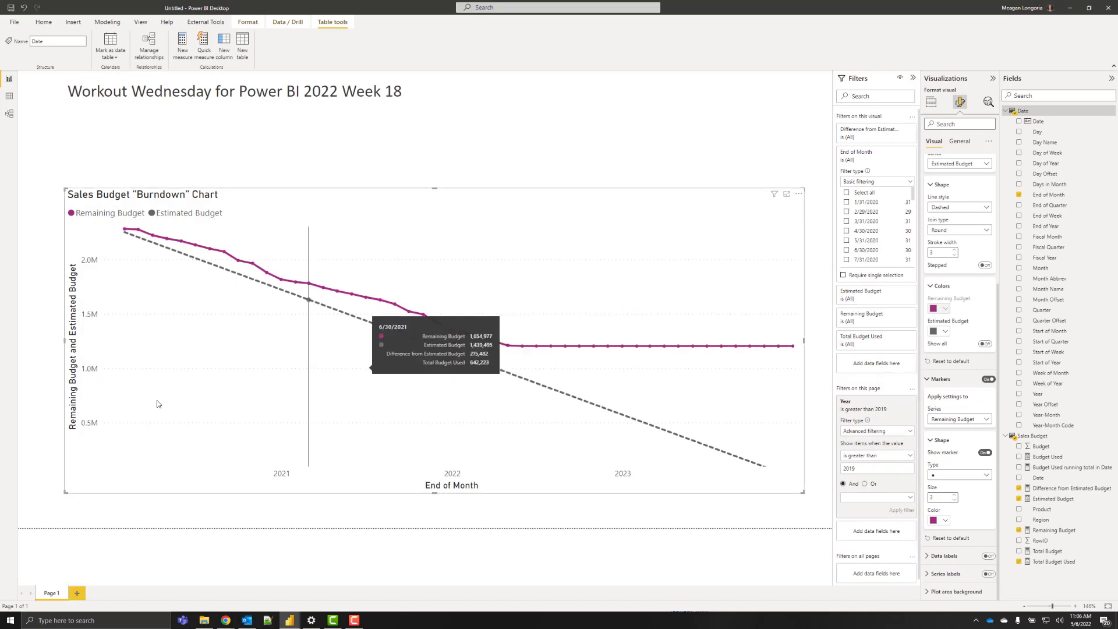
mouse_move(123, 389)
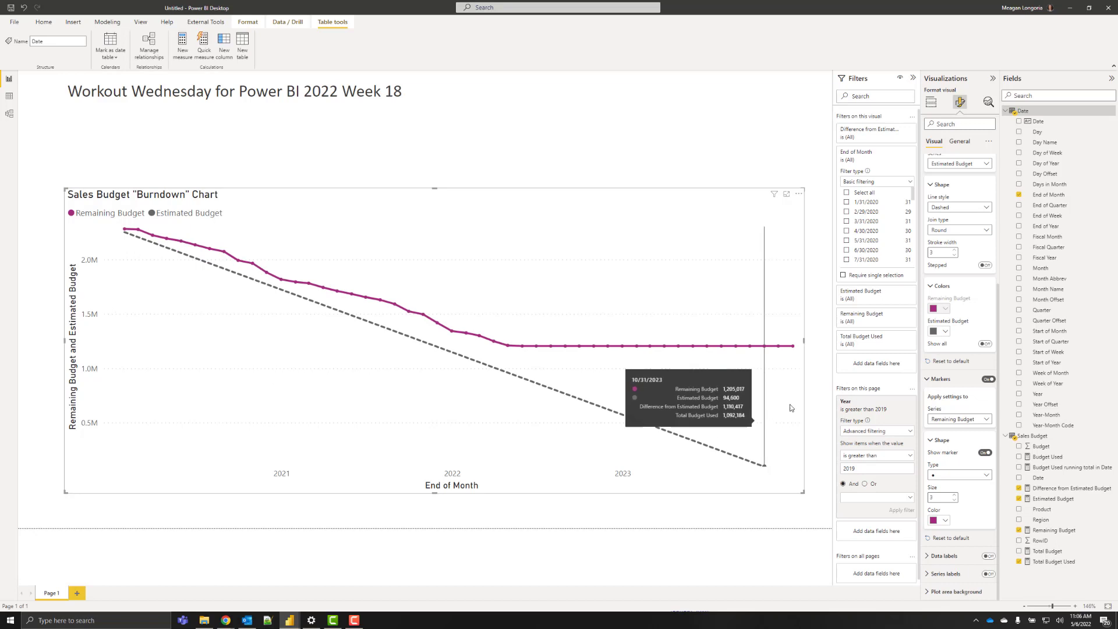
Turn off the titles of the chart's X-axis and Y-axis
scroll(960, 283, "up", 3)
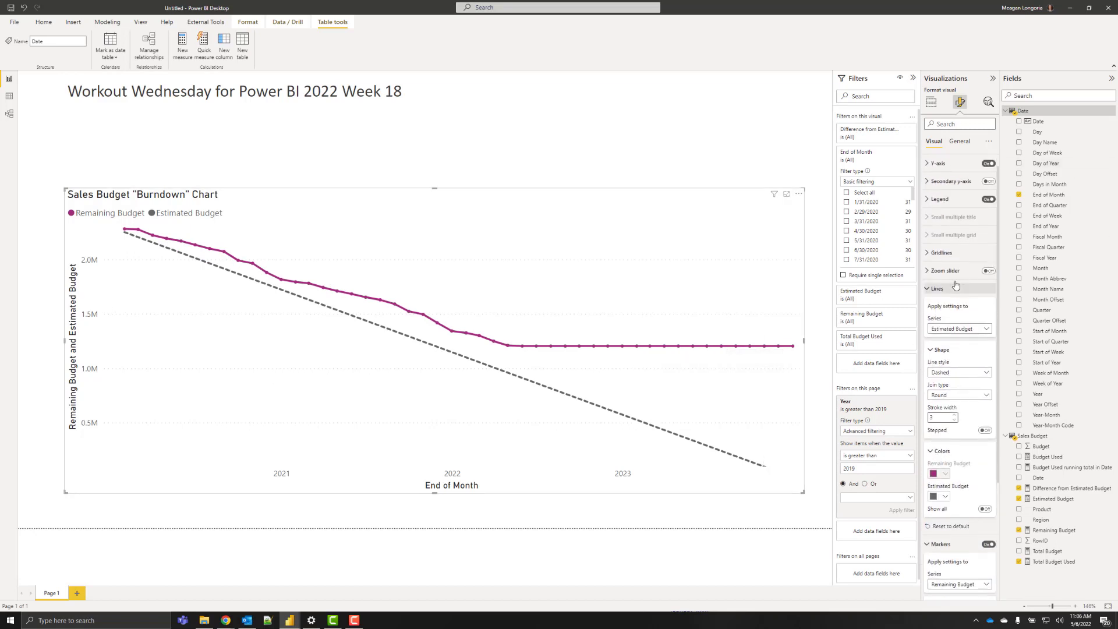
left_click(945, 165)
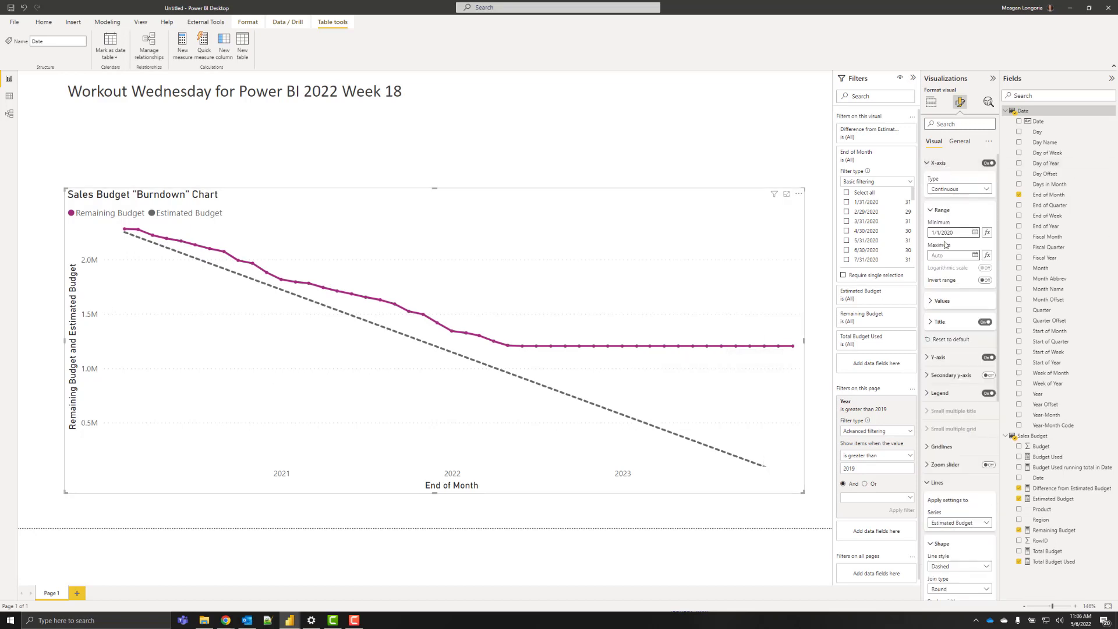
left_click(985, 322)
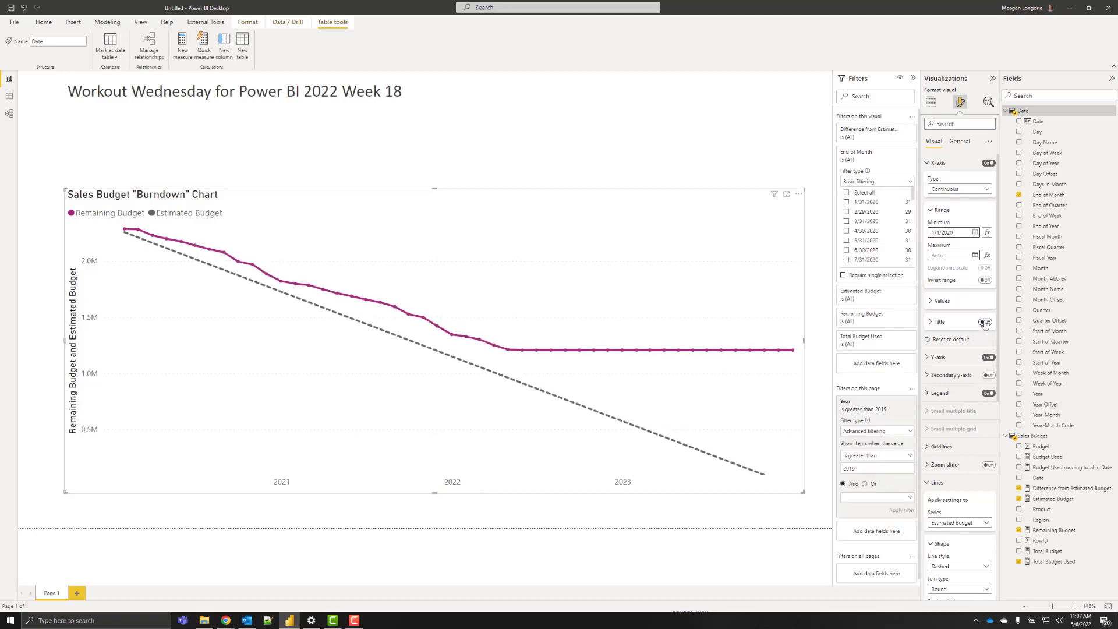
left_click(934, 164)
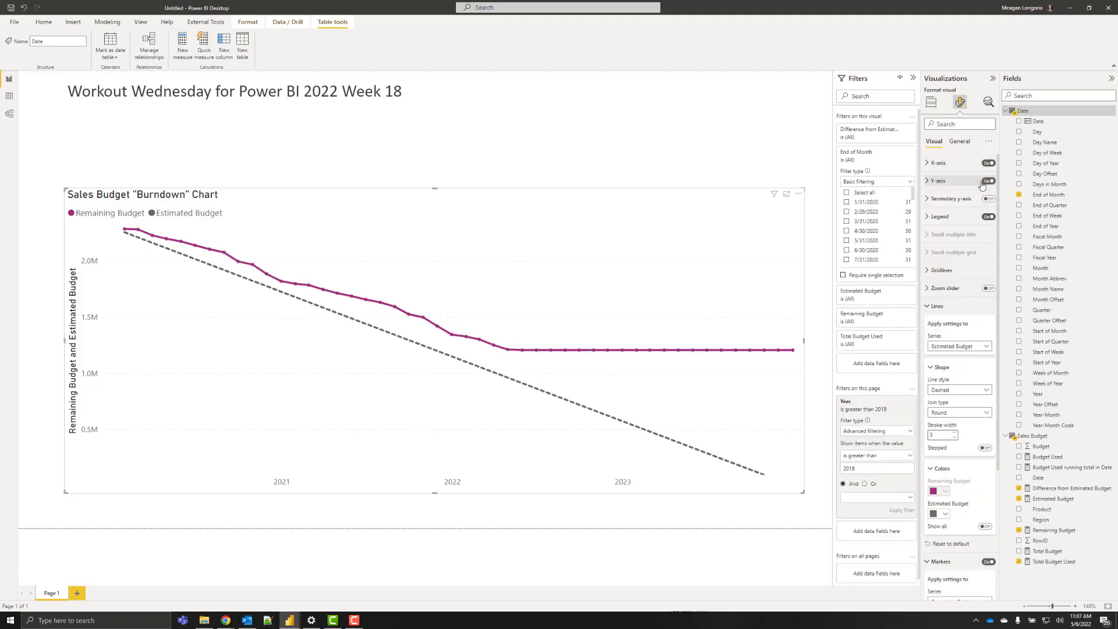
left_click(928, 181)
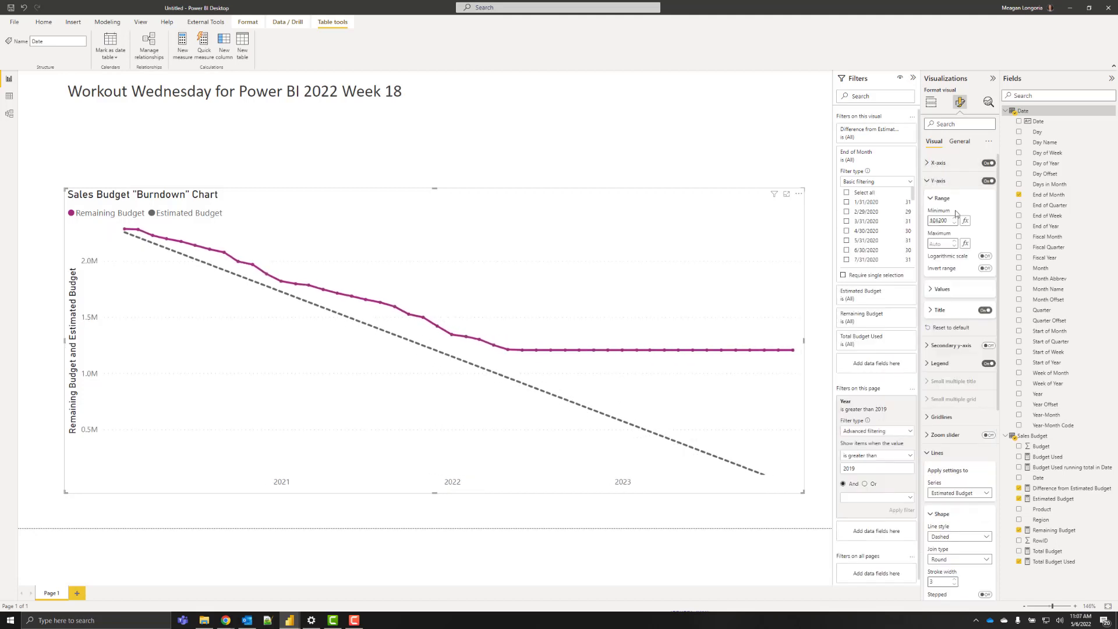
left_click(984, 310)
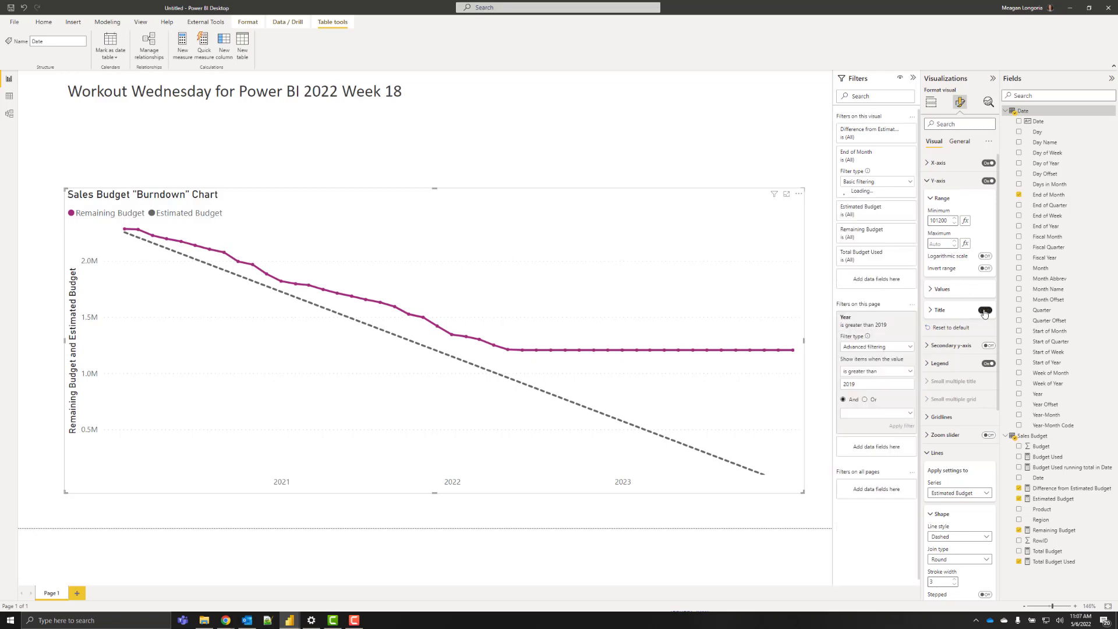
left_click(935, 181)
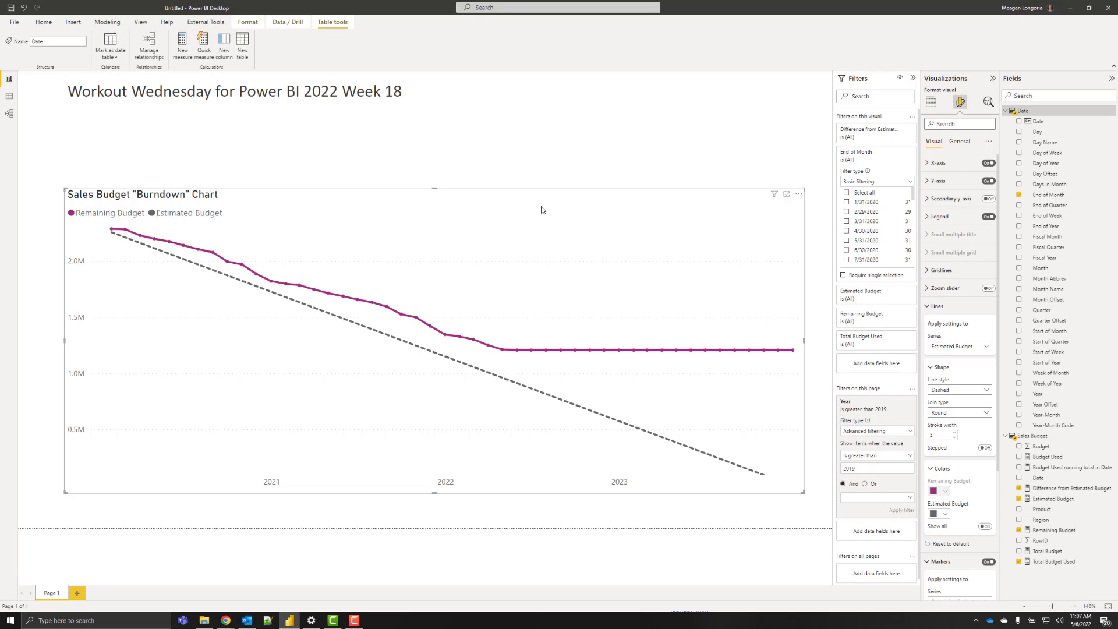
Enlarge the chart to the full page width below the page heading and set its legend style to Line and markers
left_click_drag(65, 189, 19, 132)
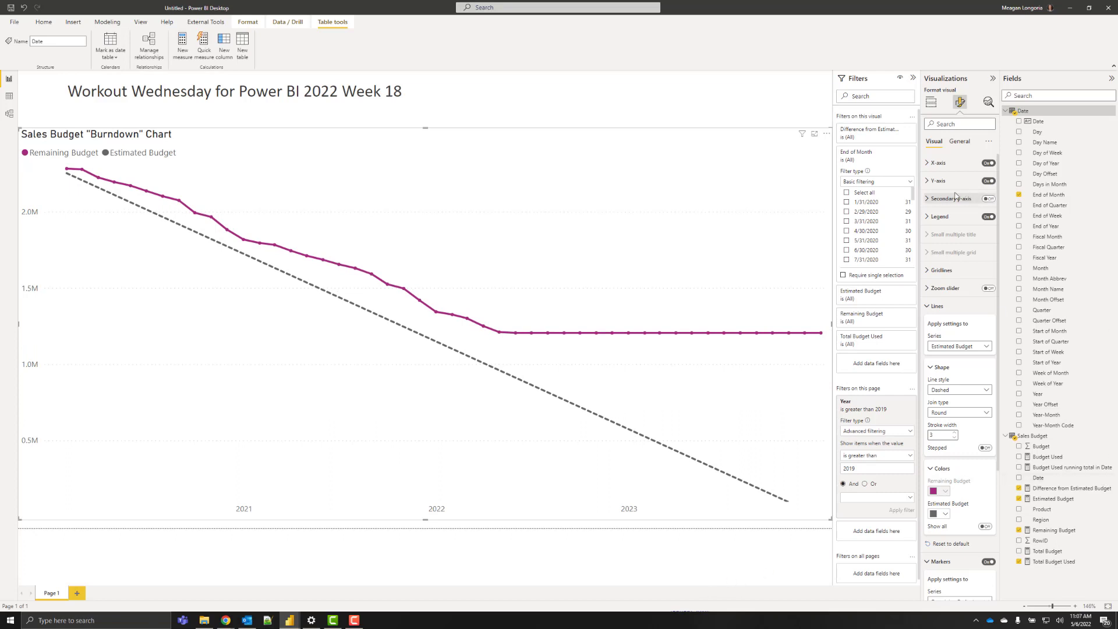
left_click(928, 217)
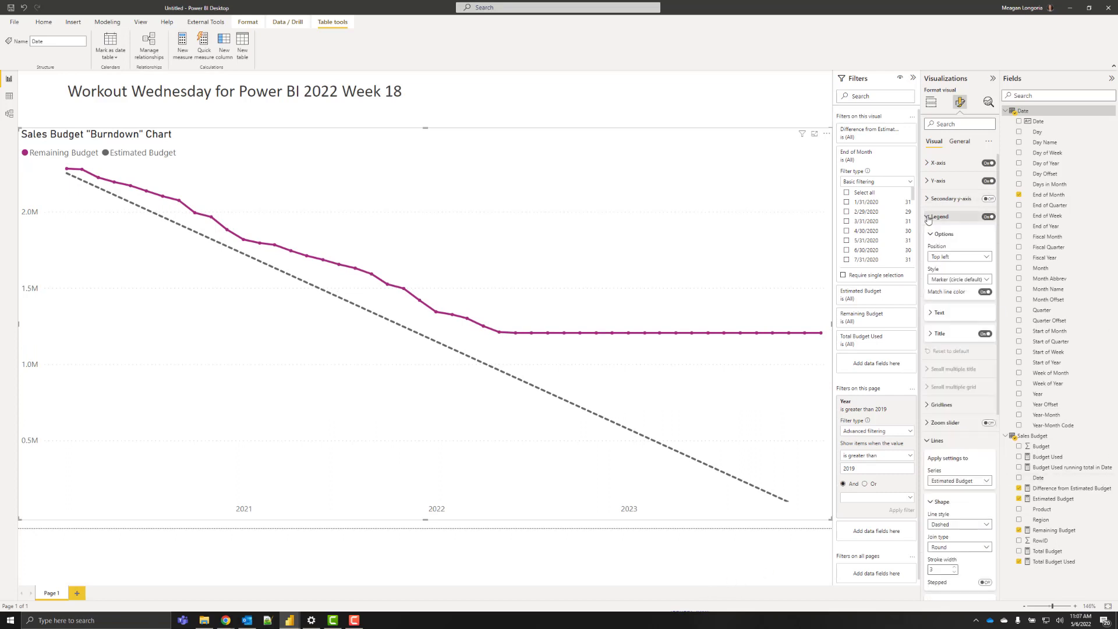
left_click(958, 280)
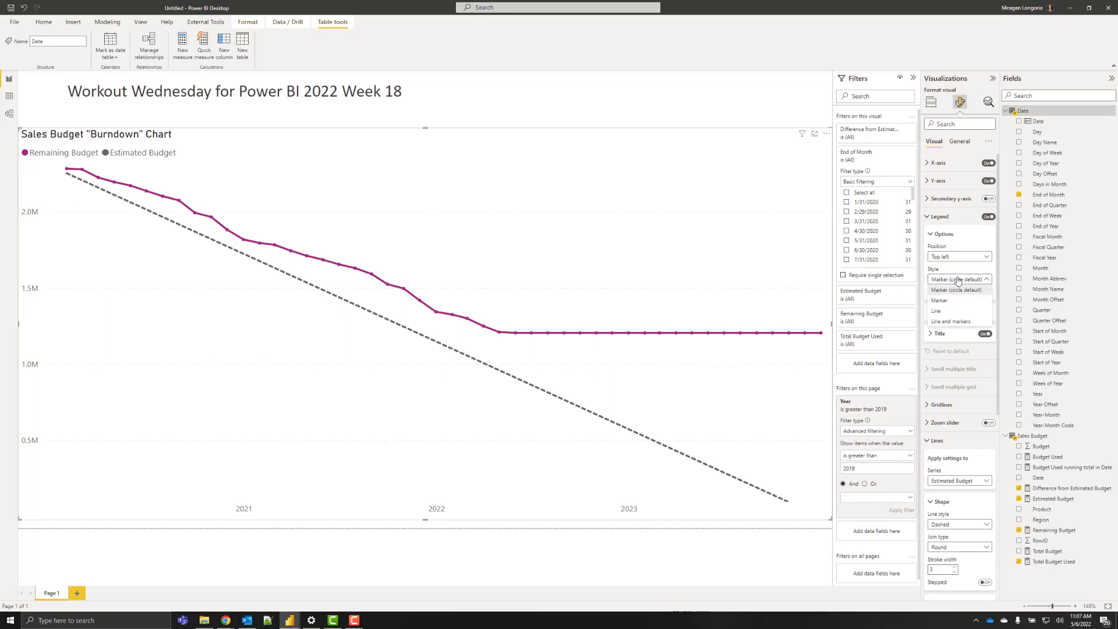
left_click(944, 322)
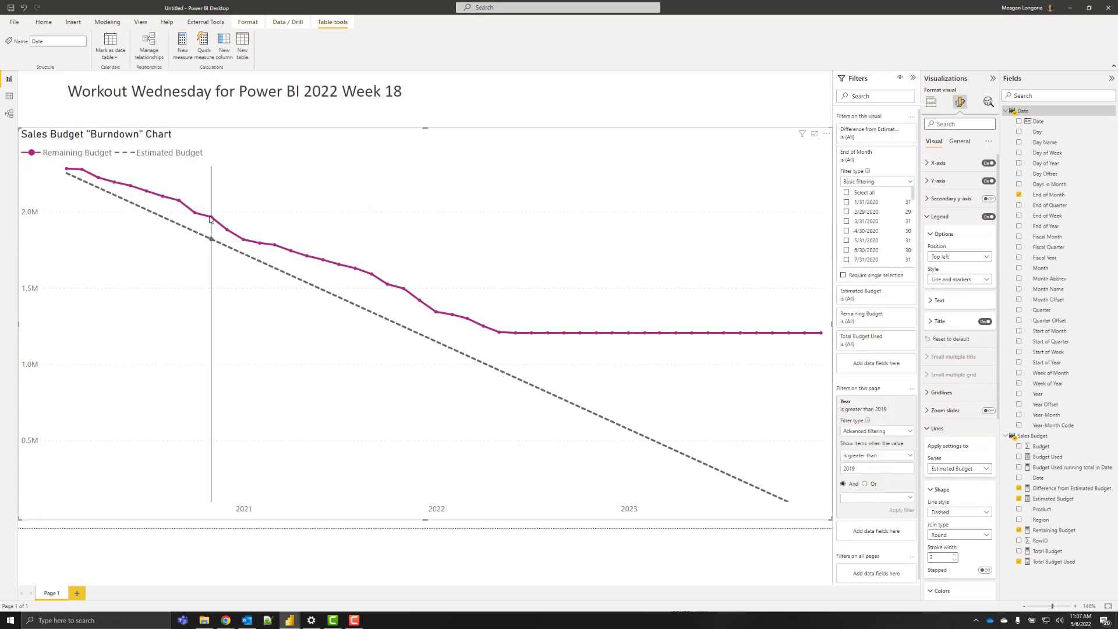
mouse_move(213, 218)
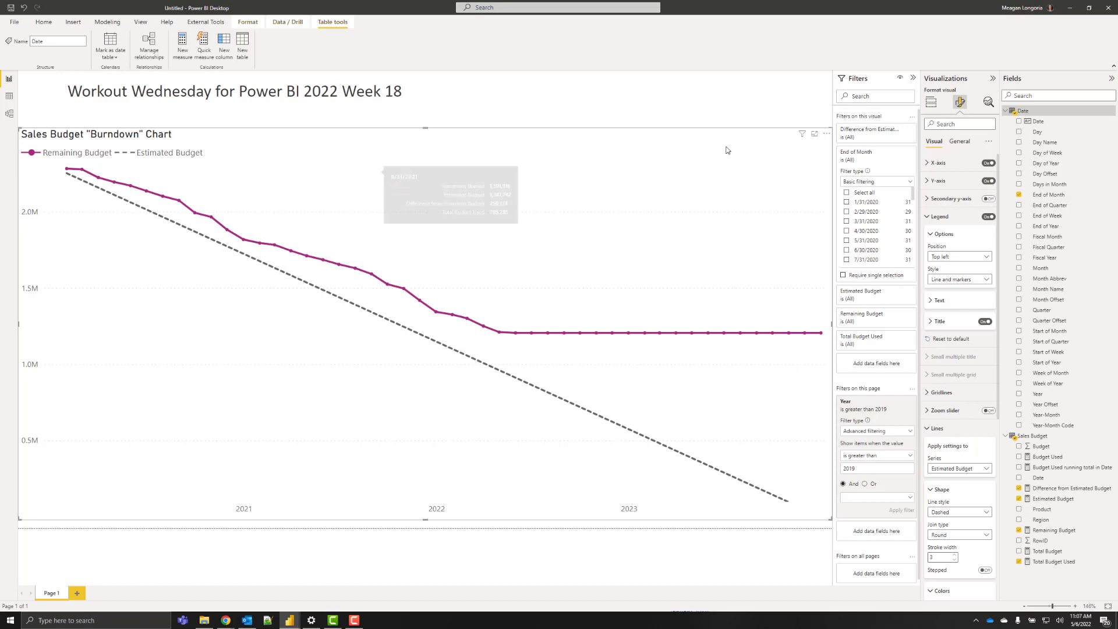
left_click(926, 216)
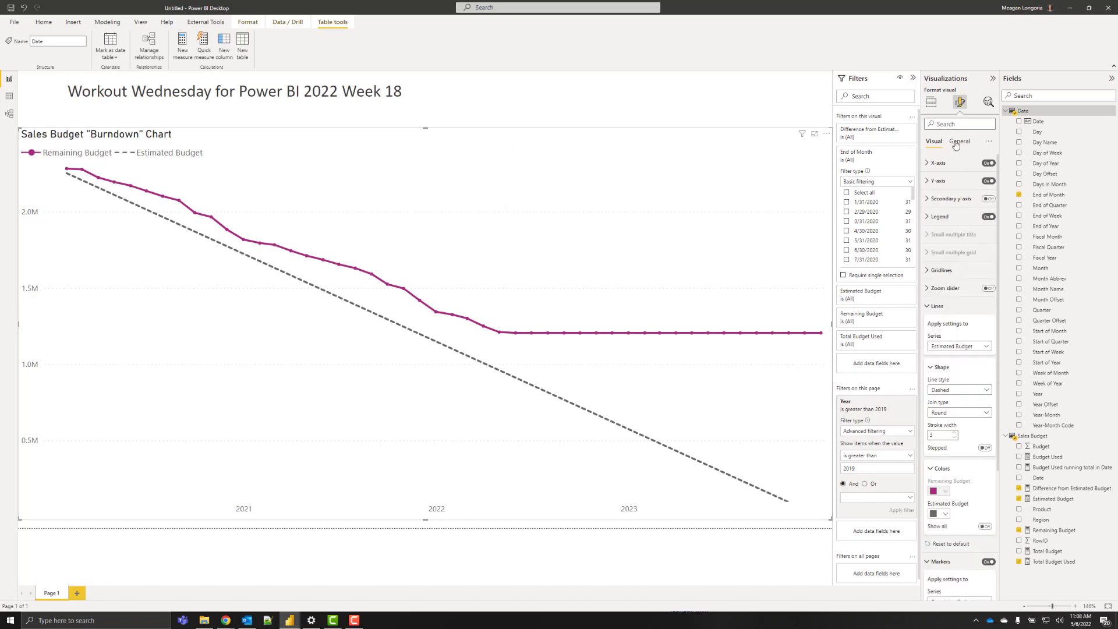
Create a new measure in the Date table with the formula Today = TODAY()
left_click(960, 142)
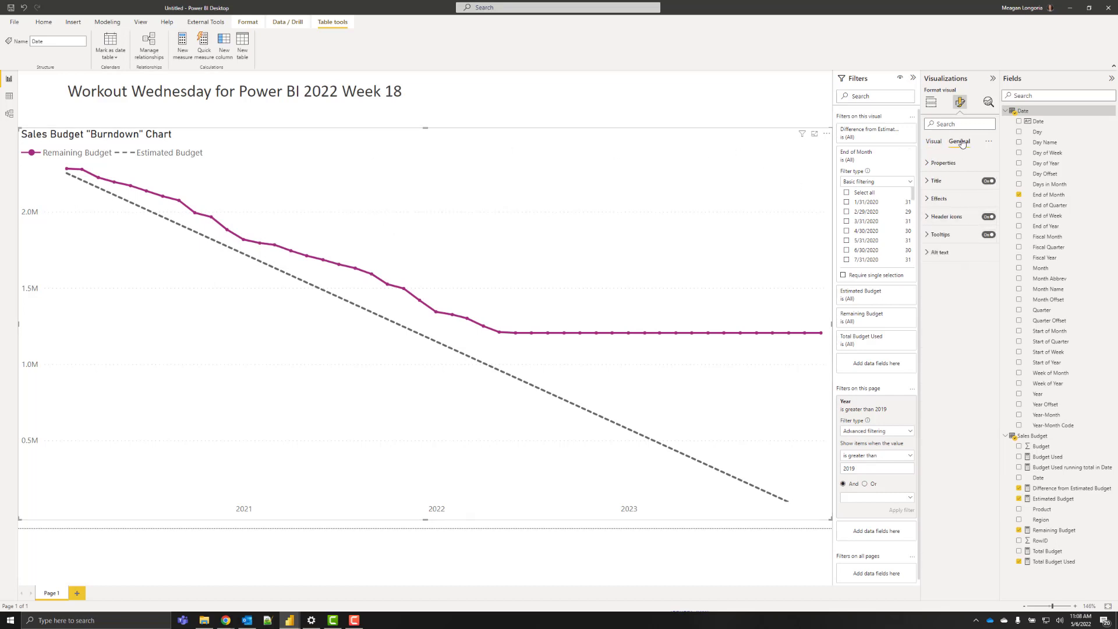
left_click(934, 143)
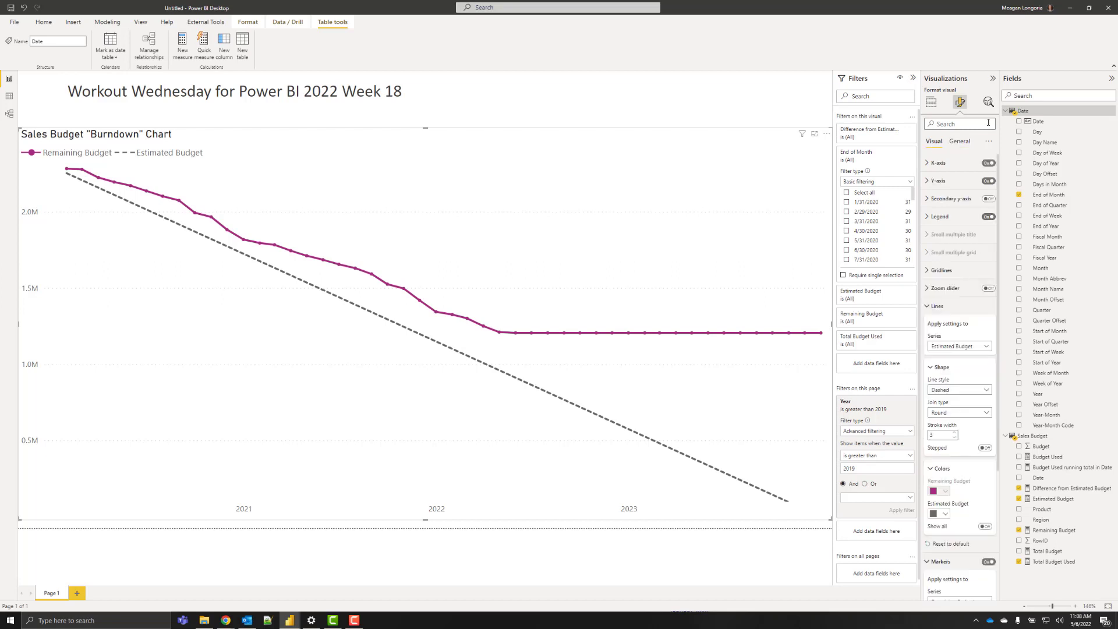
left_click(988, 102)
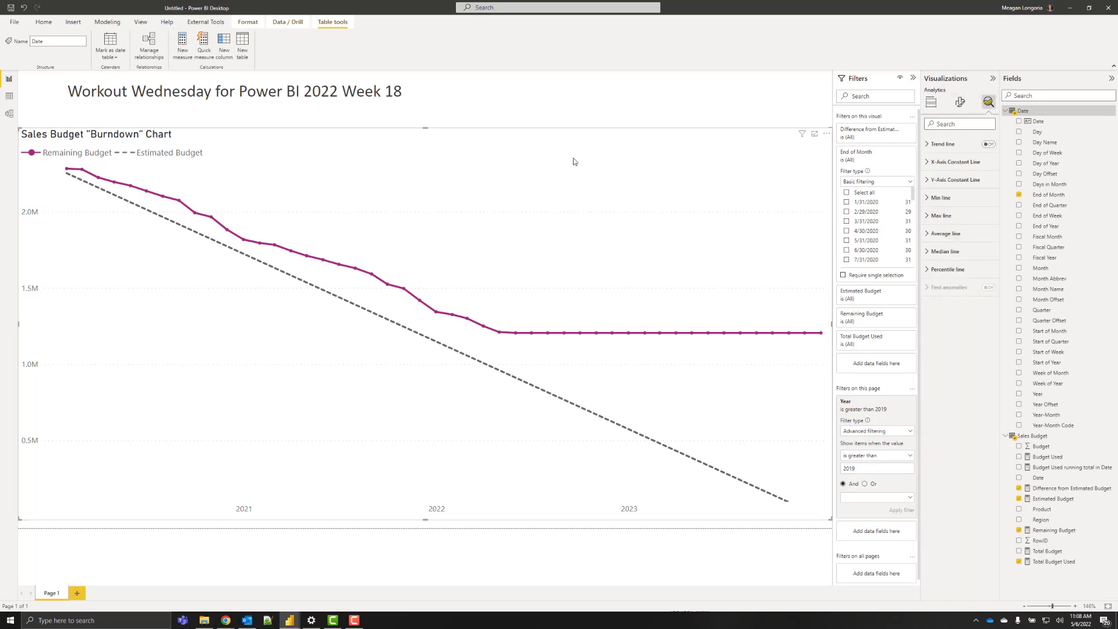
mouse_move(540, 305)
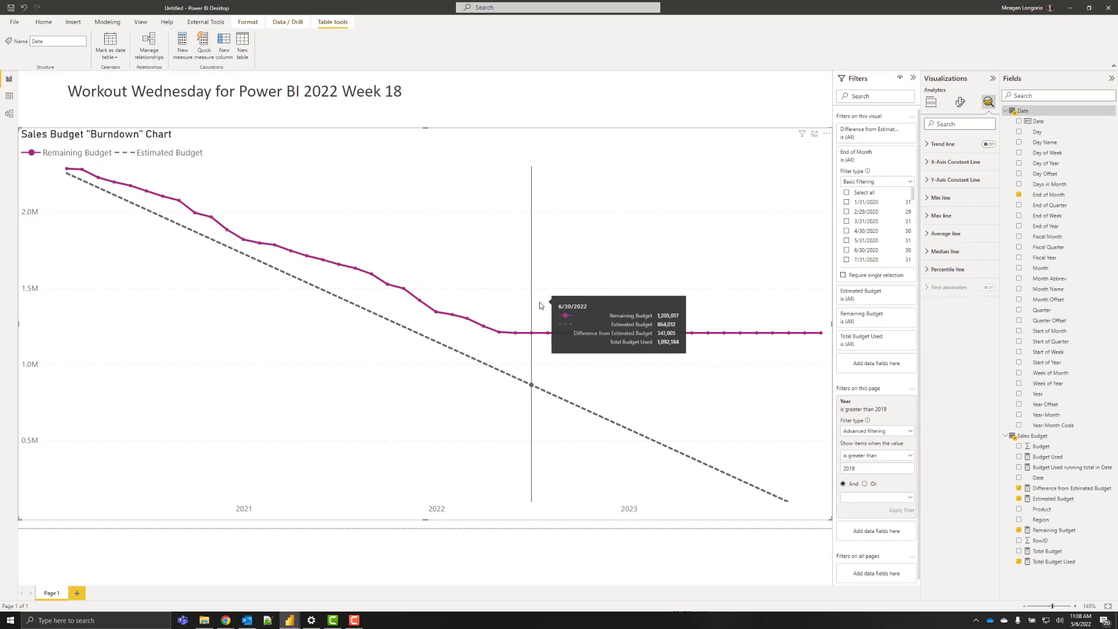
right_click(1034, 117)
key("Escape")
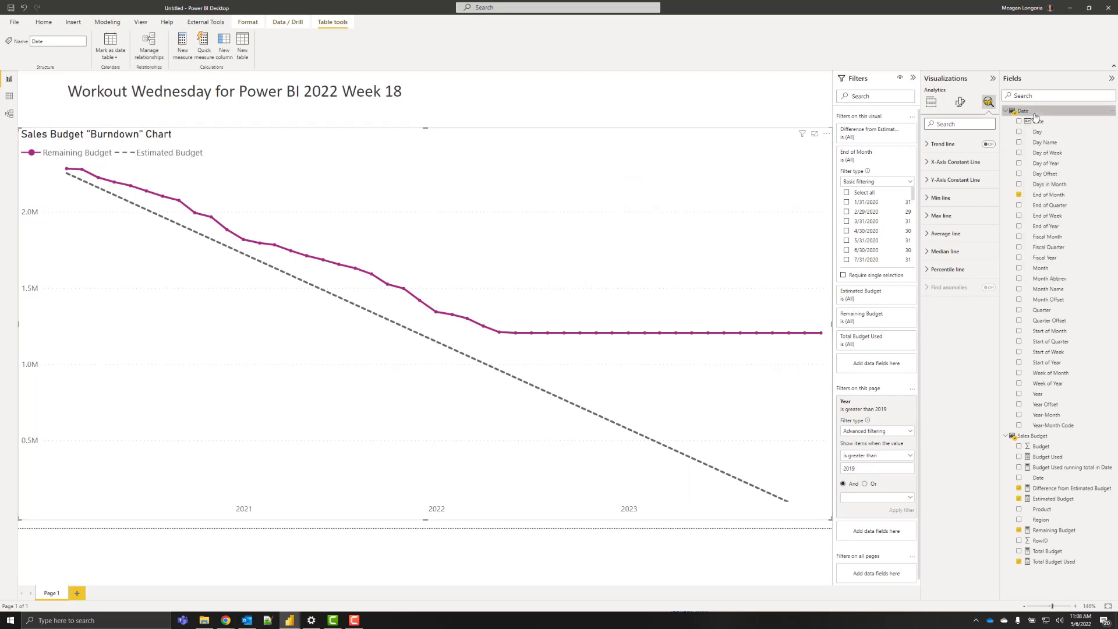
type("T")
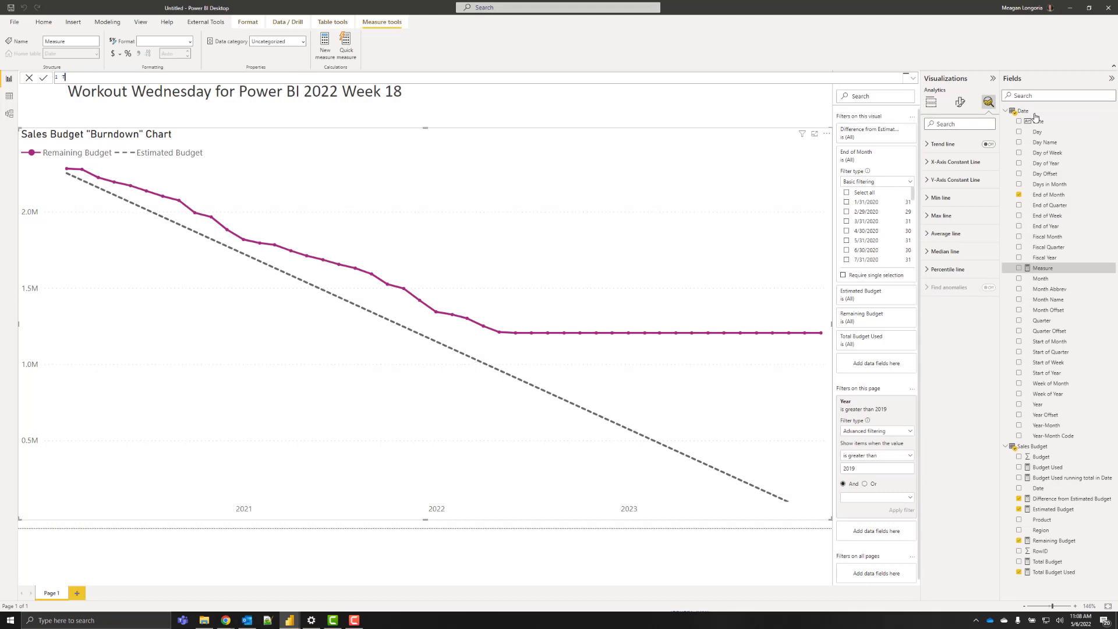
type("TODAY()")
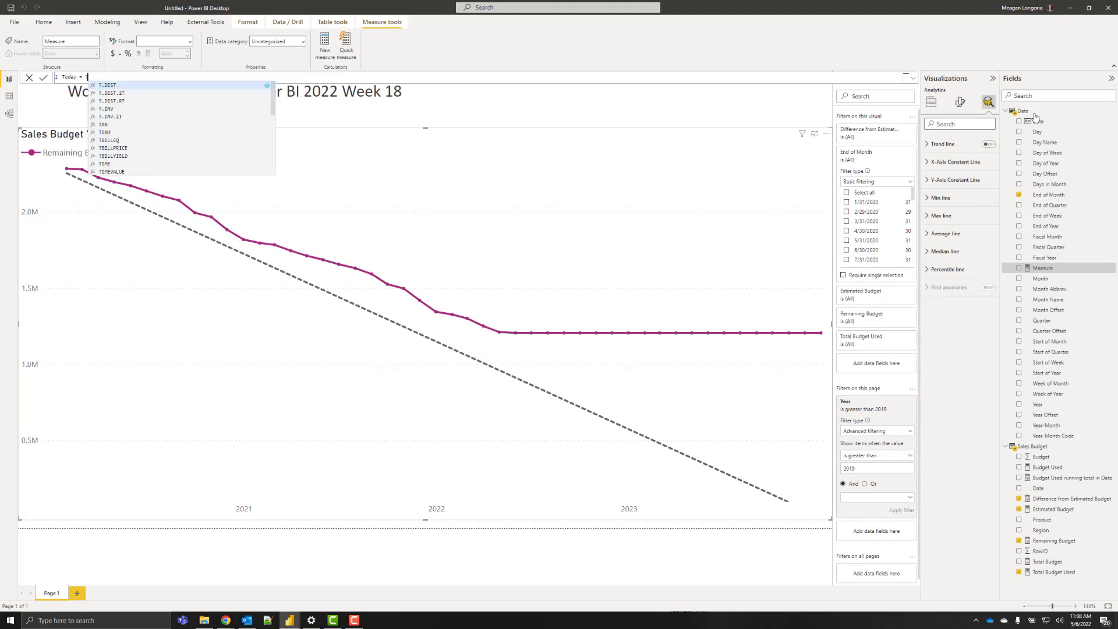
key("Return")
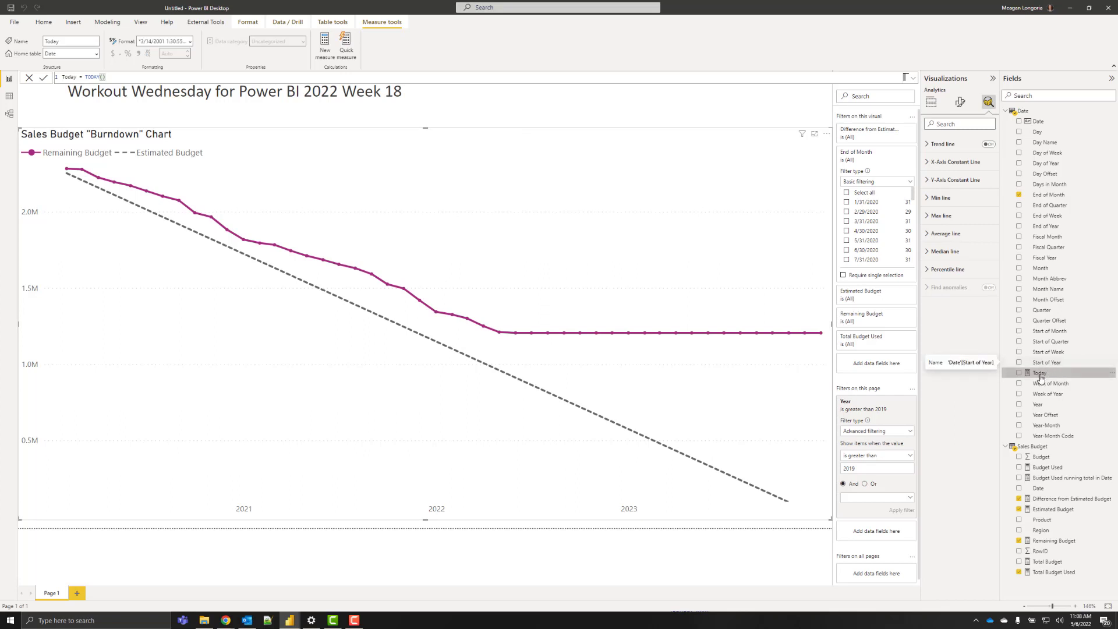
Add an X-axis constant line to the chart and name it Future
left_click(928, 163)
left_click(941, 191)
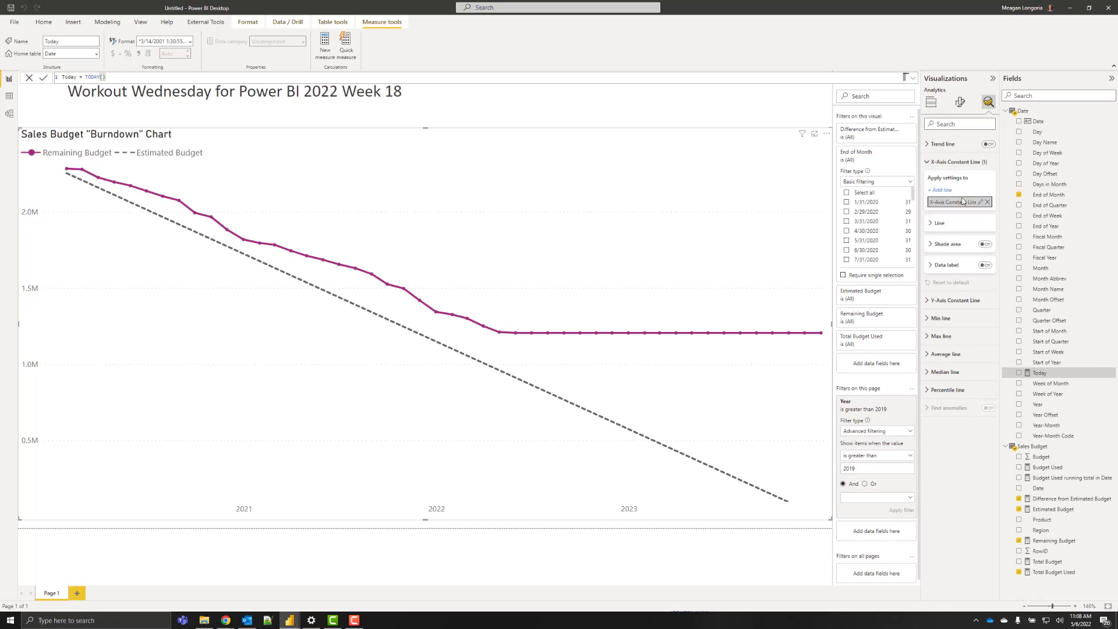
left_click(980, 202)
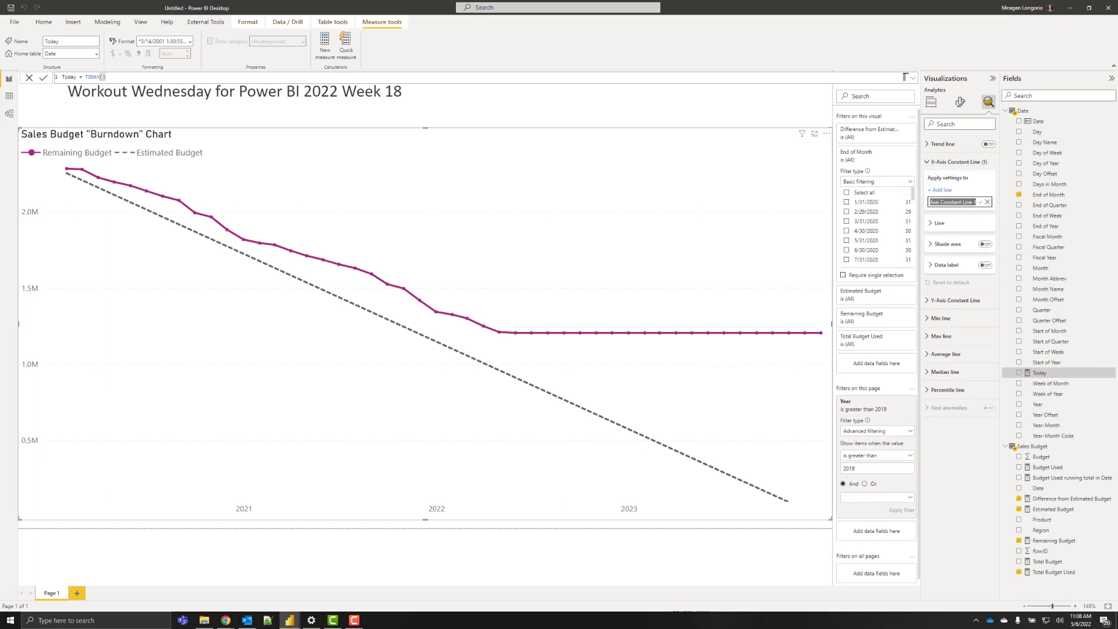
key("shift+Home")
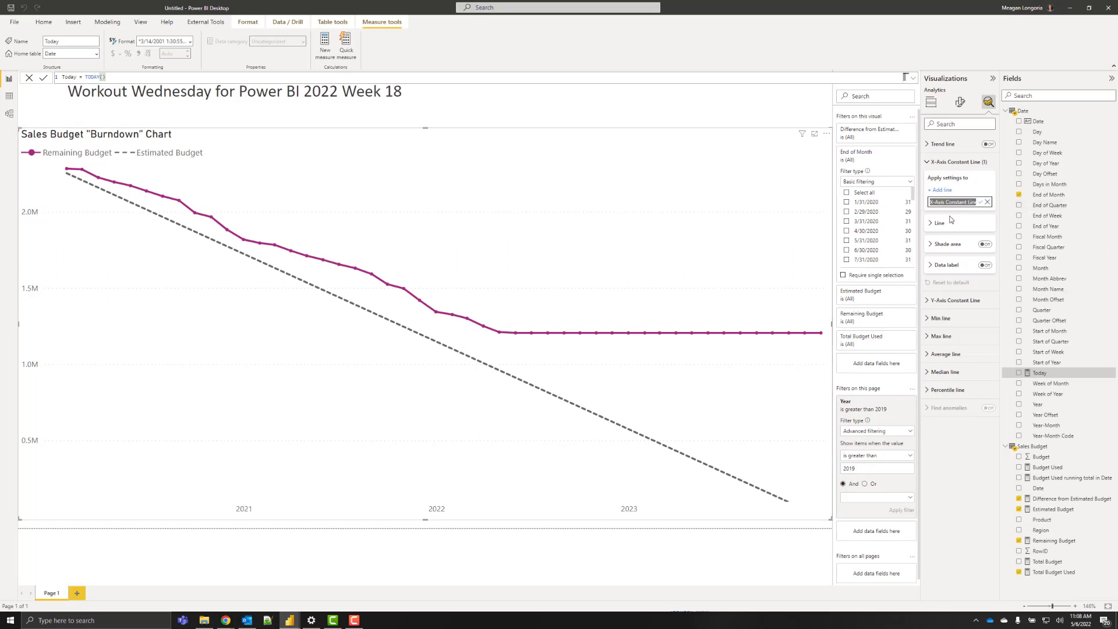
type("T")
key("Return")
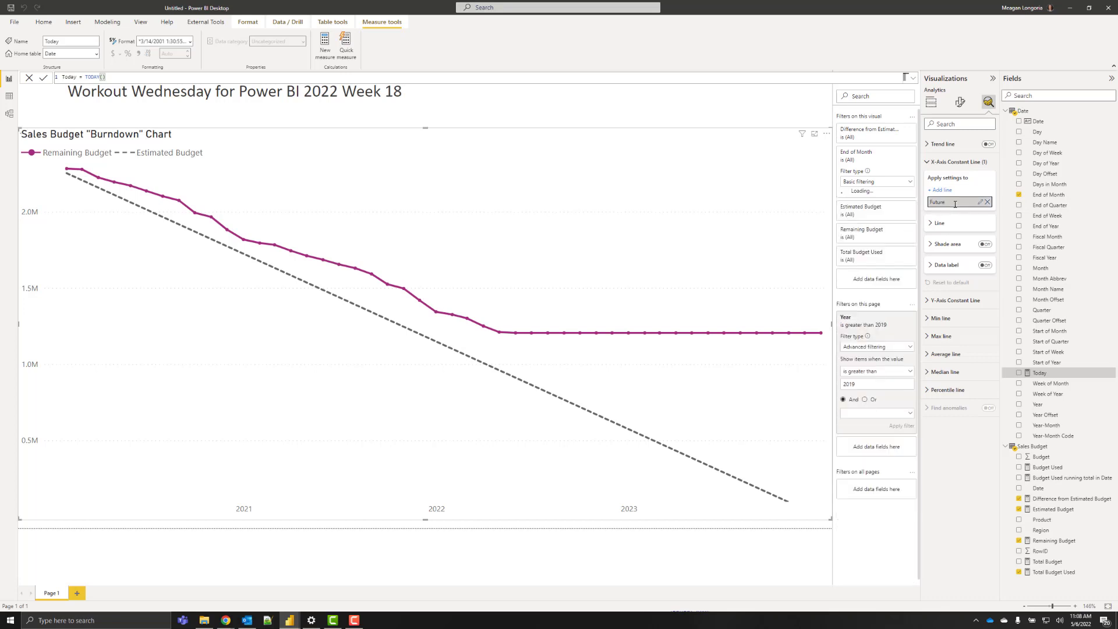
Base the Future constant line's value on the Today measure from the Date table
left_click(930, 224)
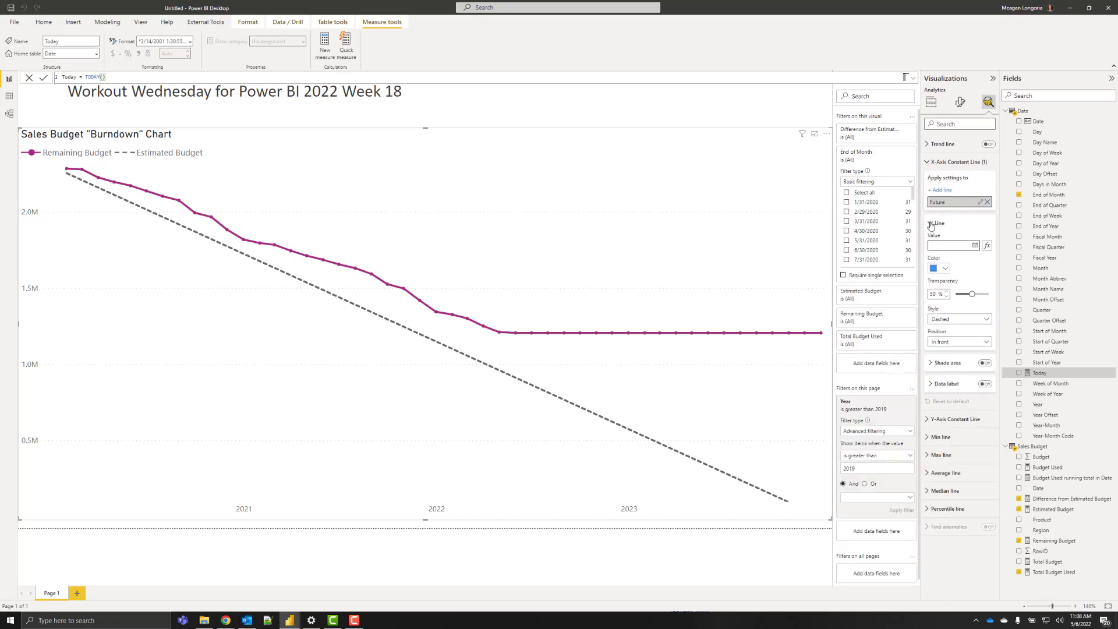
left_click(957, 245)
left_click(988, 246)
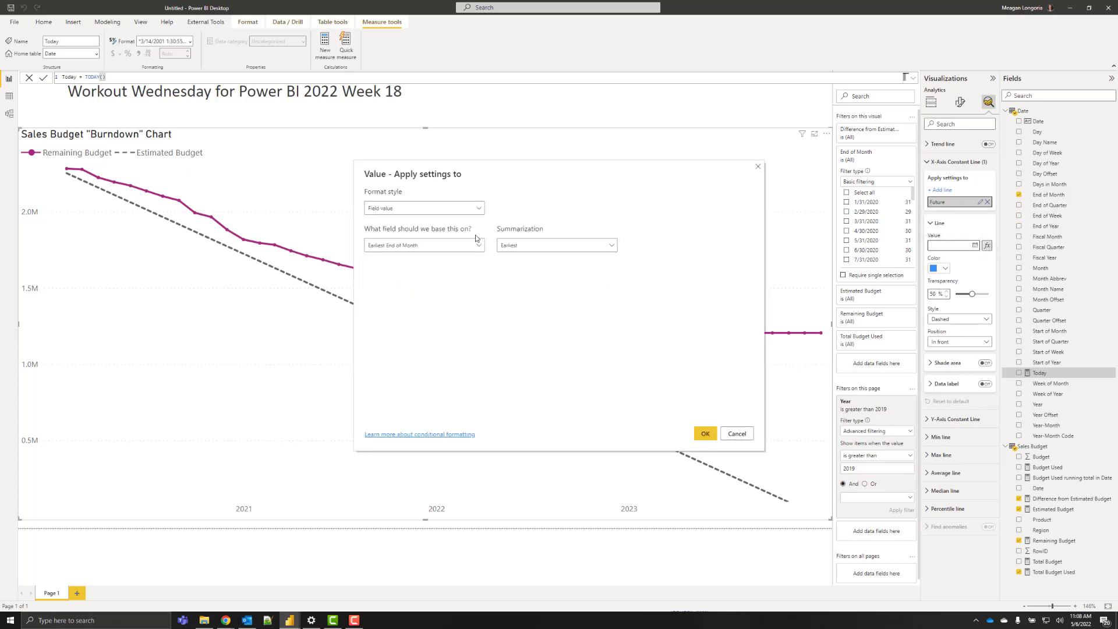
left_click(419, 245)
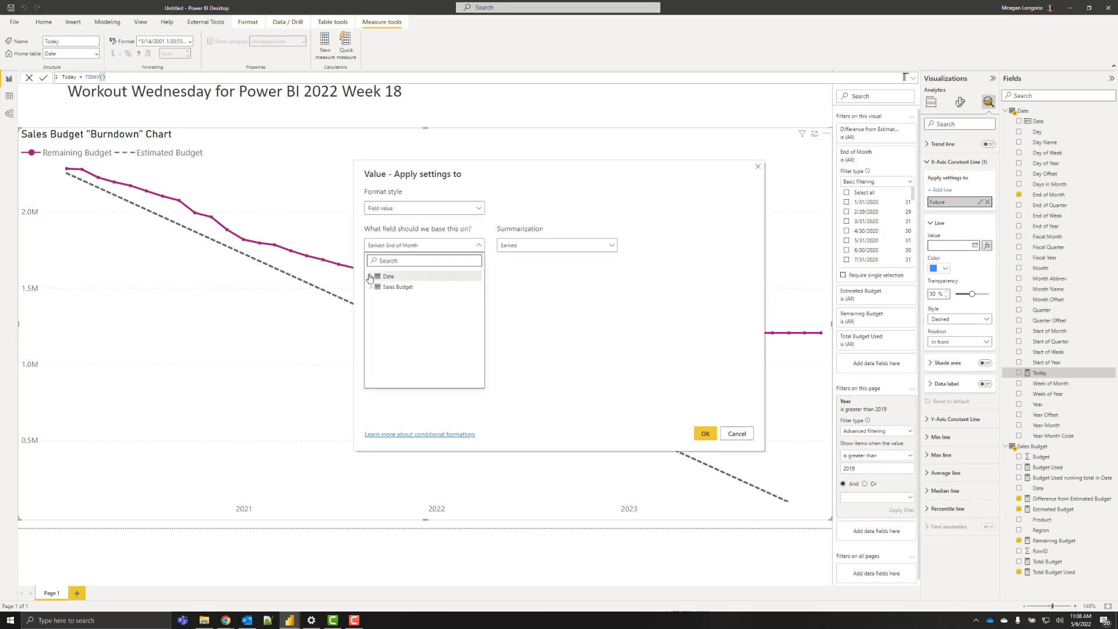
left_click(370, 277)
scroll(437, 347, "down", 5)
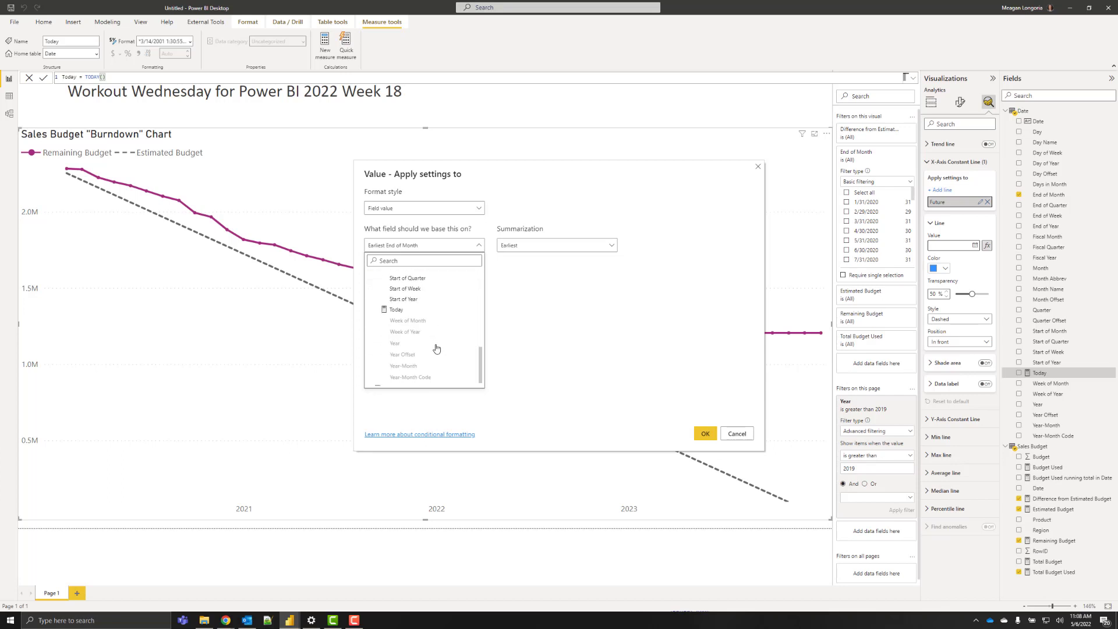
left_click(397, 310)
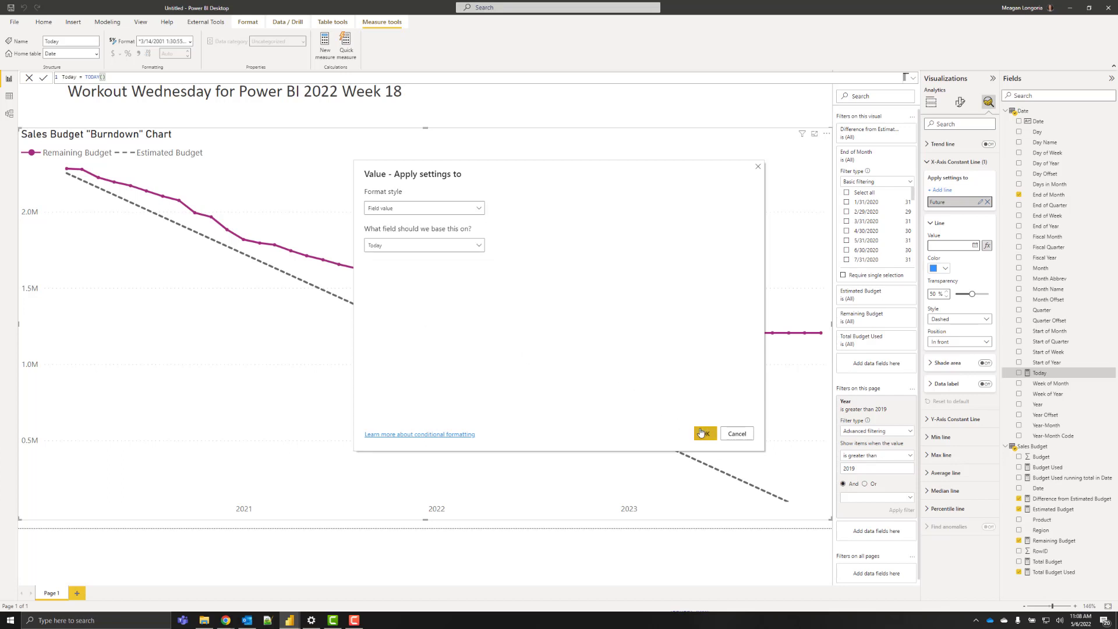
left_click(704, 433)
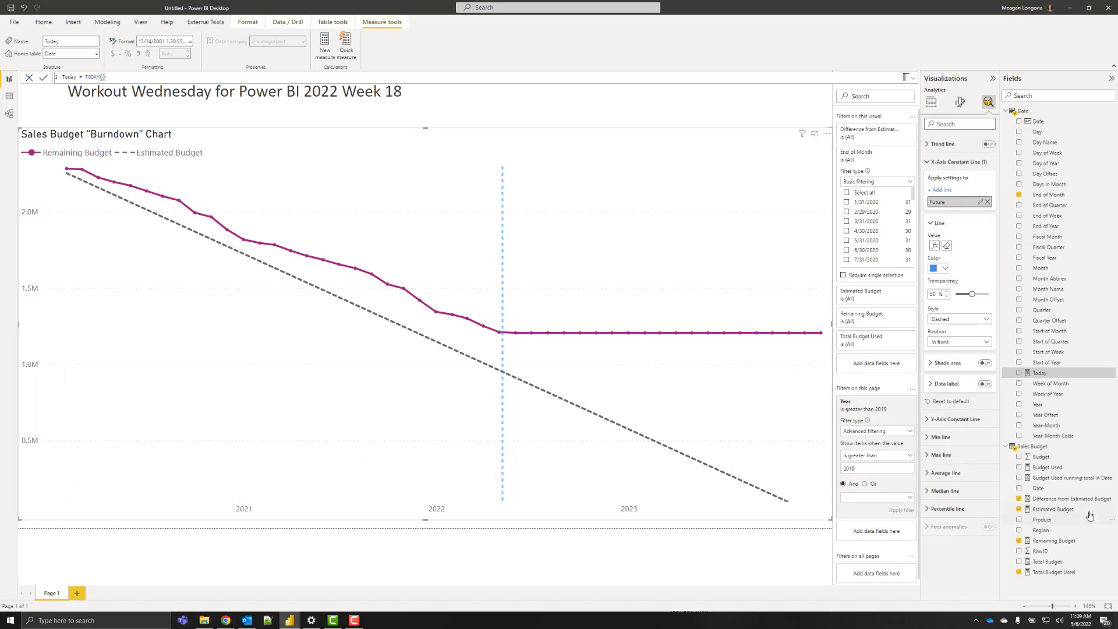
Format the Future line with color #A1A1A1, a Solid style and the Behind position
left_click(941, 269)
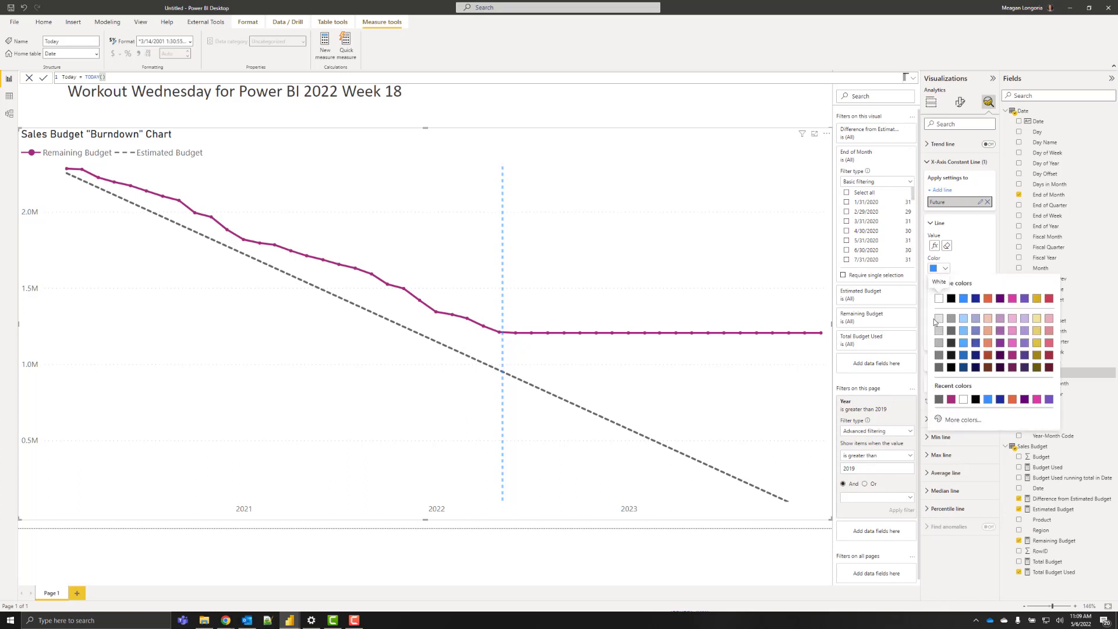
left_click(960, 420)
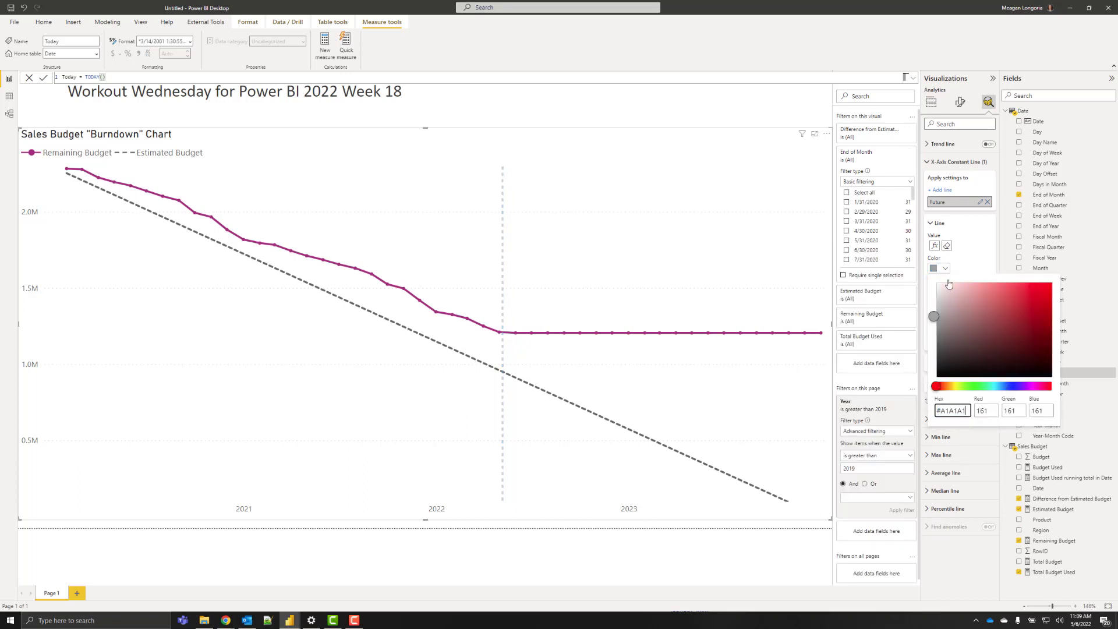
left_click(960, 269)
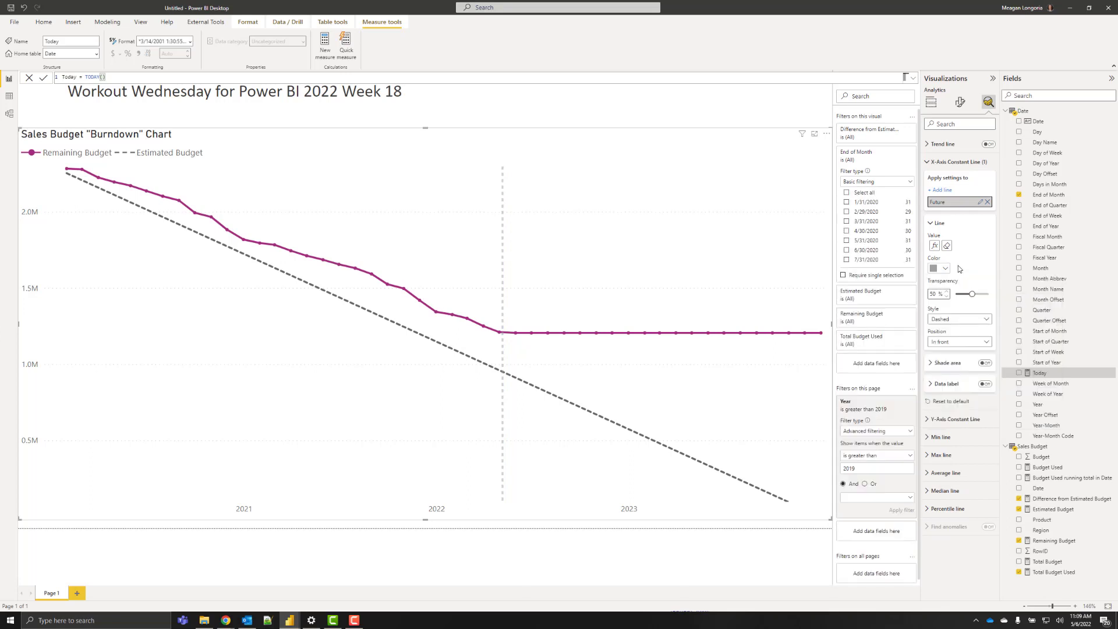
left_click(937, 320)
left_click(937, 341)
Turn on the Future line's shade area and set its position to After
left_click(984, 363)
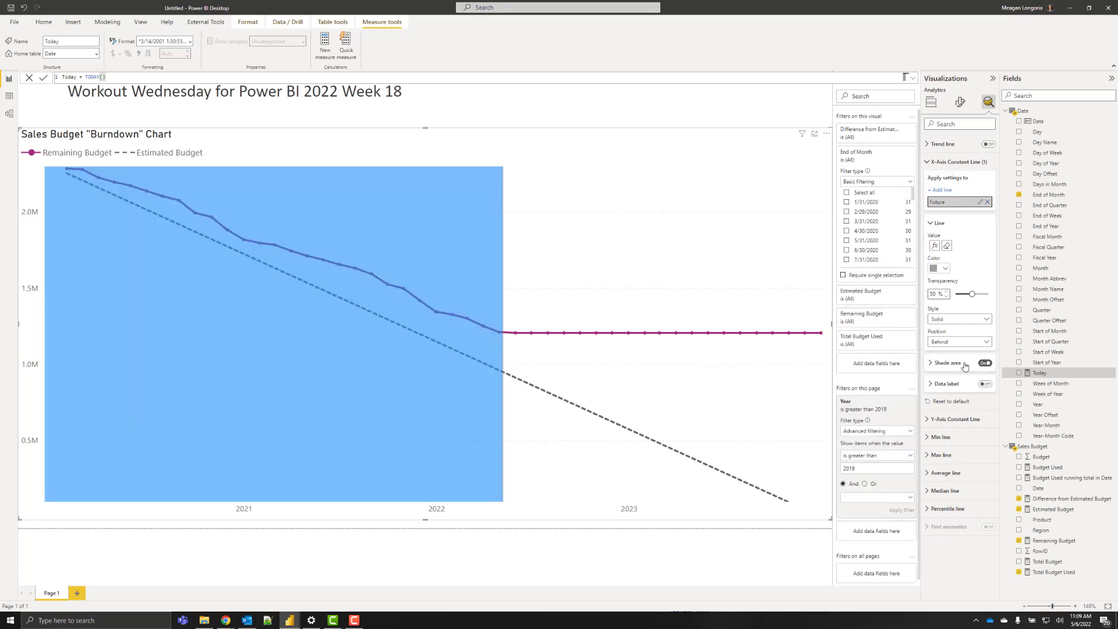
left_click(930, 364)
left_click(959, 386)
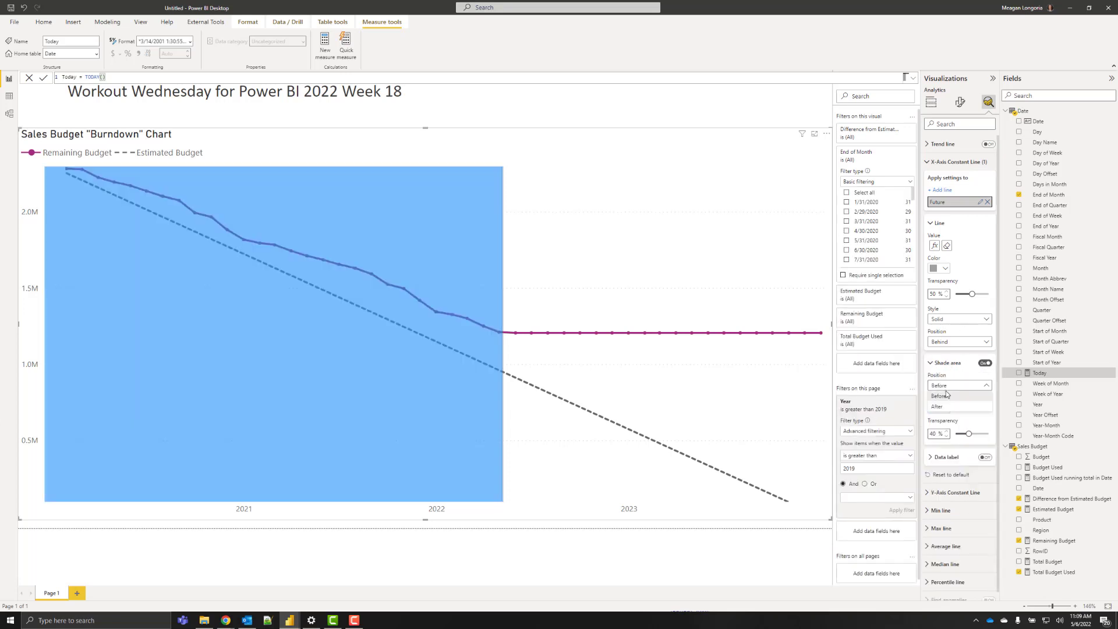
left_click(948, 407)
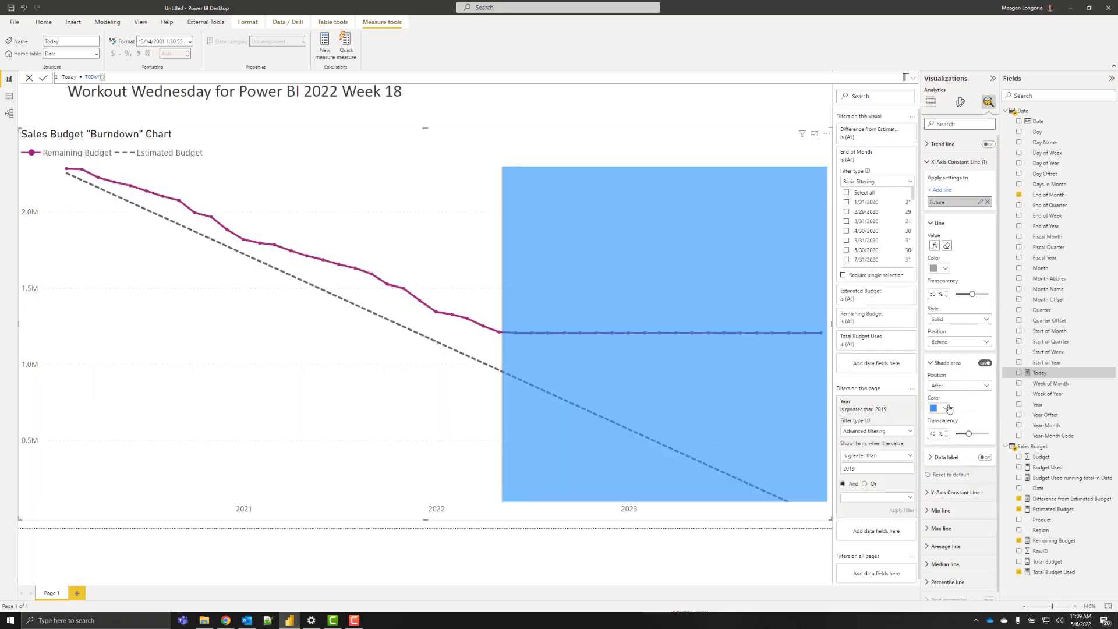
Set the shade area's color to #A1A1A1 and its transparency to 67%
left_click(947, 409)
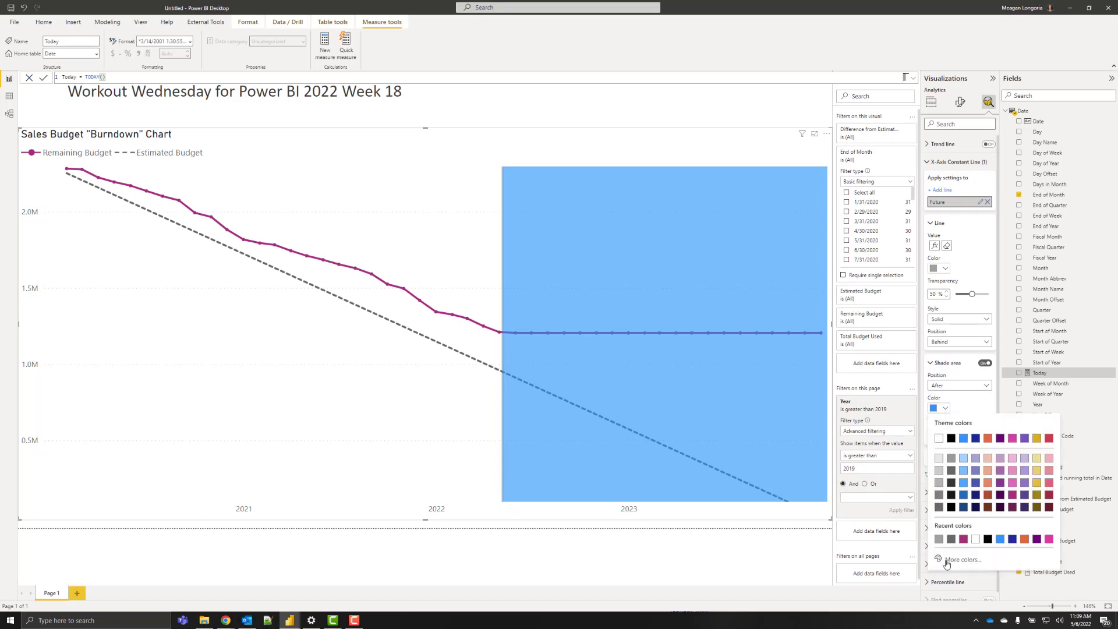
left_click(946, 560)
type("#A1A1A1")
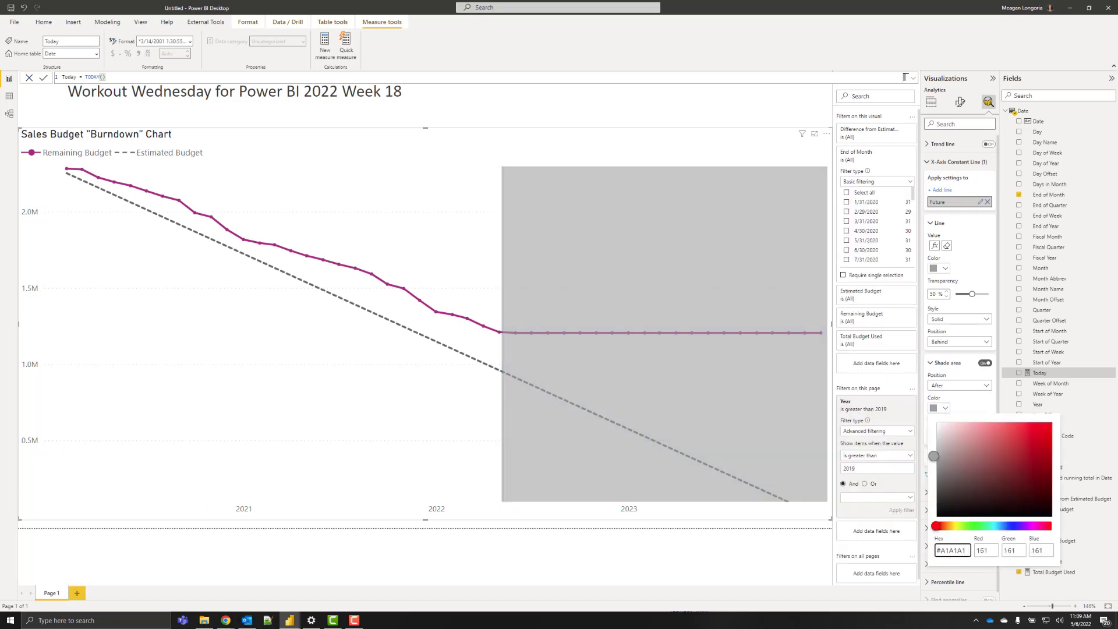
key("Return")
left_click(967, 405)
left_click(937, 435)
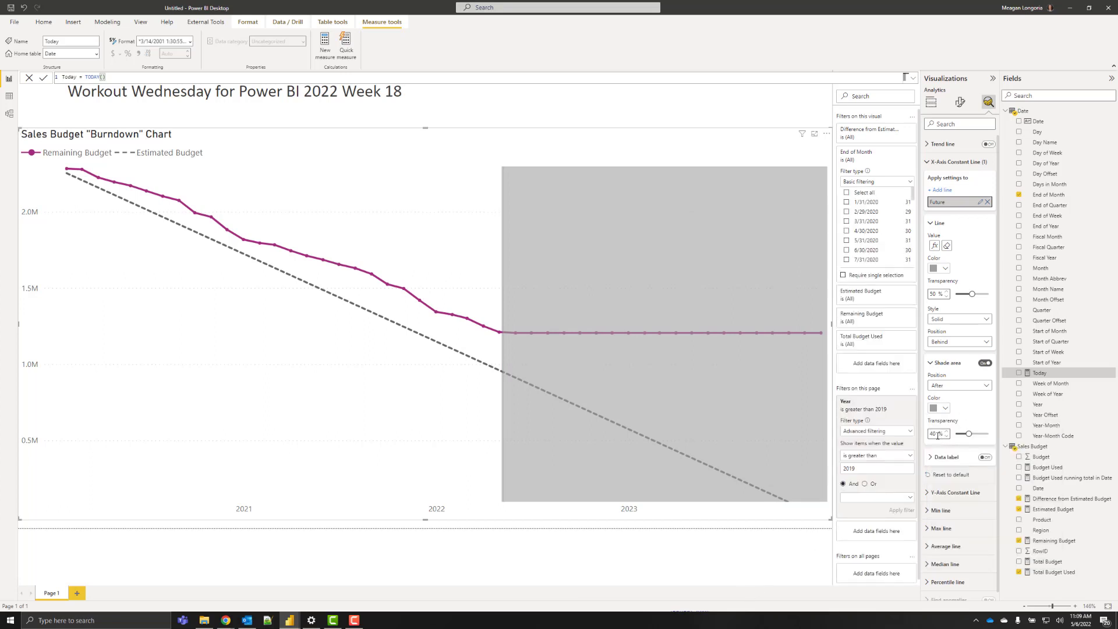
type("67")
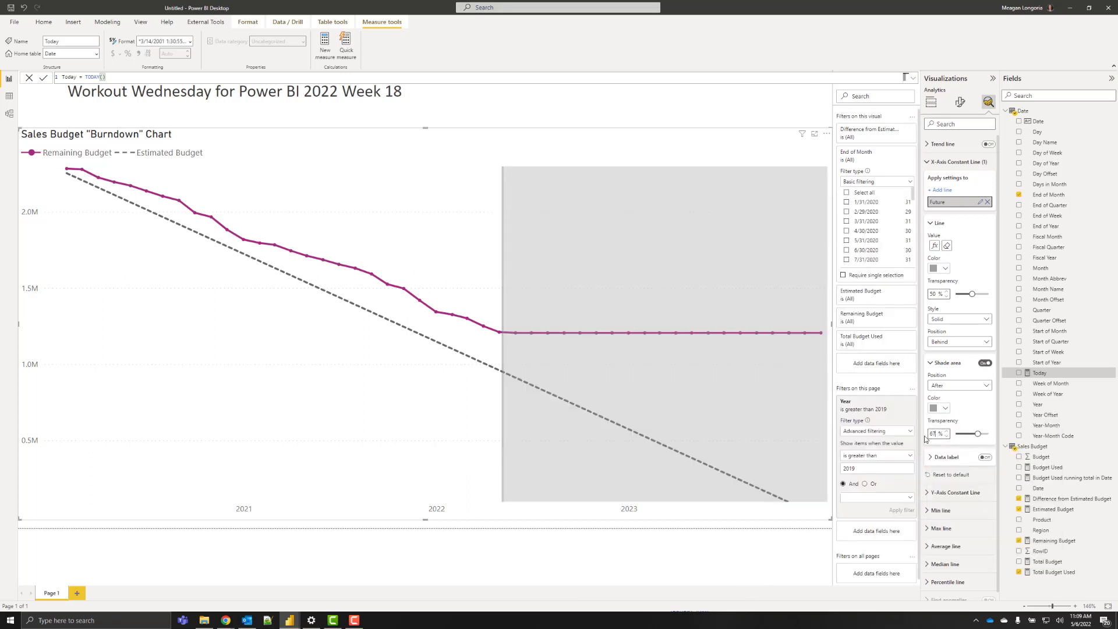
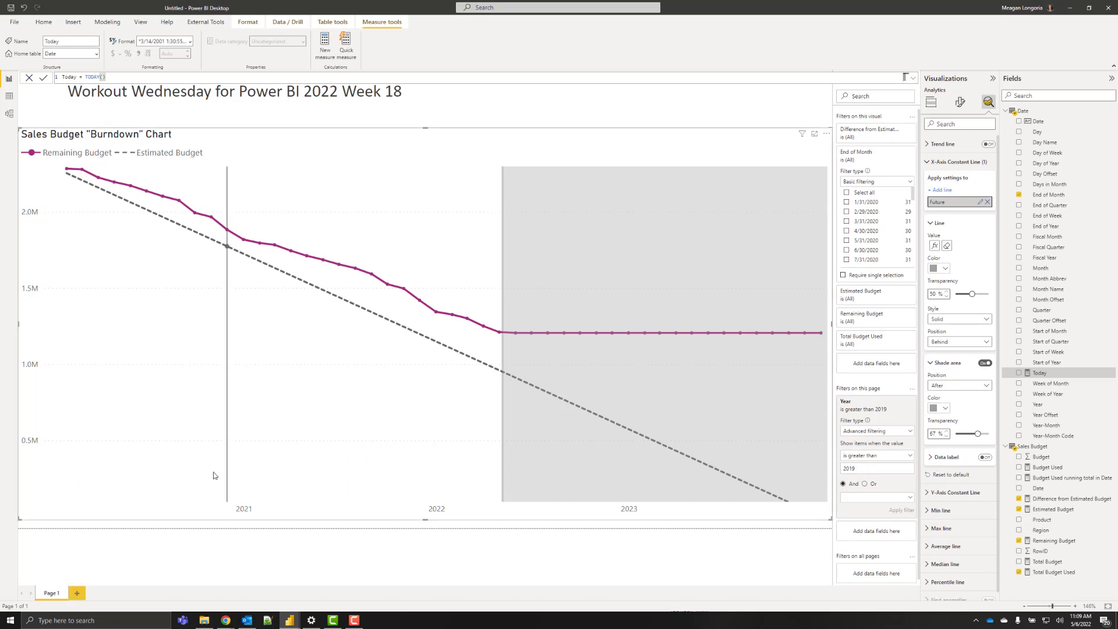
Turn on the Future line's data label with horizontal position Right and style Name
left_click(985, 458)
left_click(941, 458)
scroll(941, 462, "down", 2)
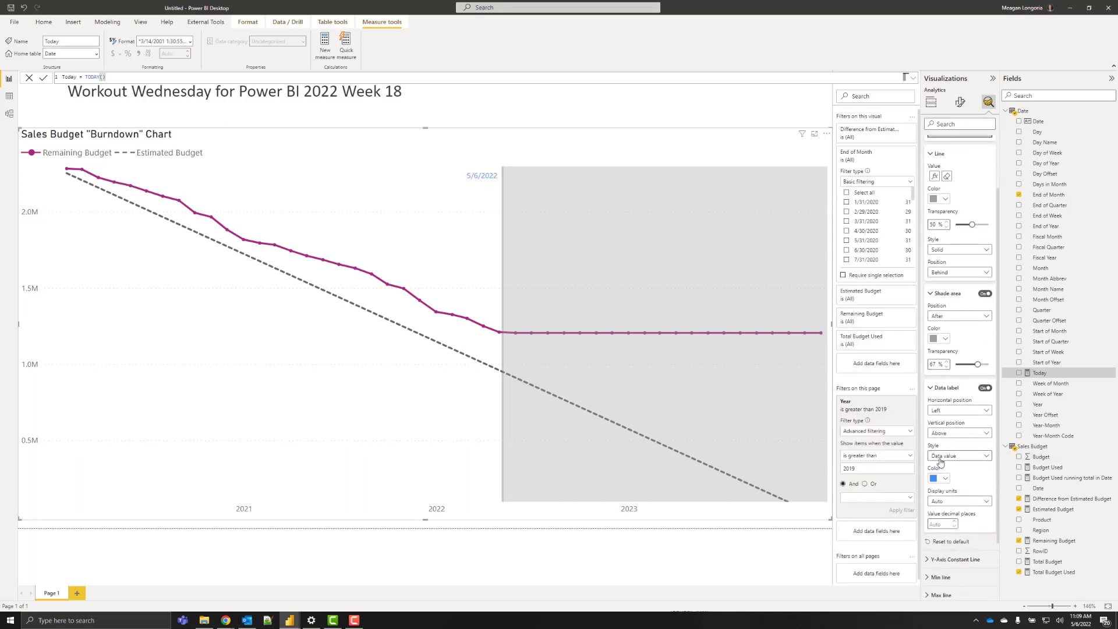
left_click(964, 415)
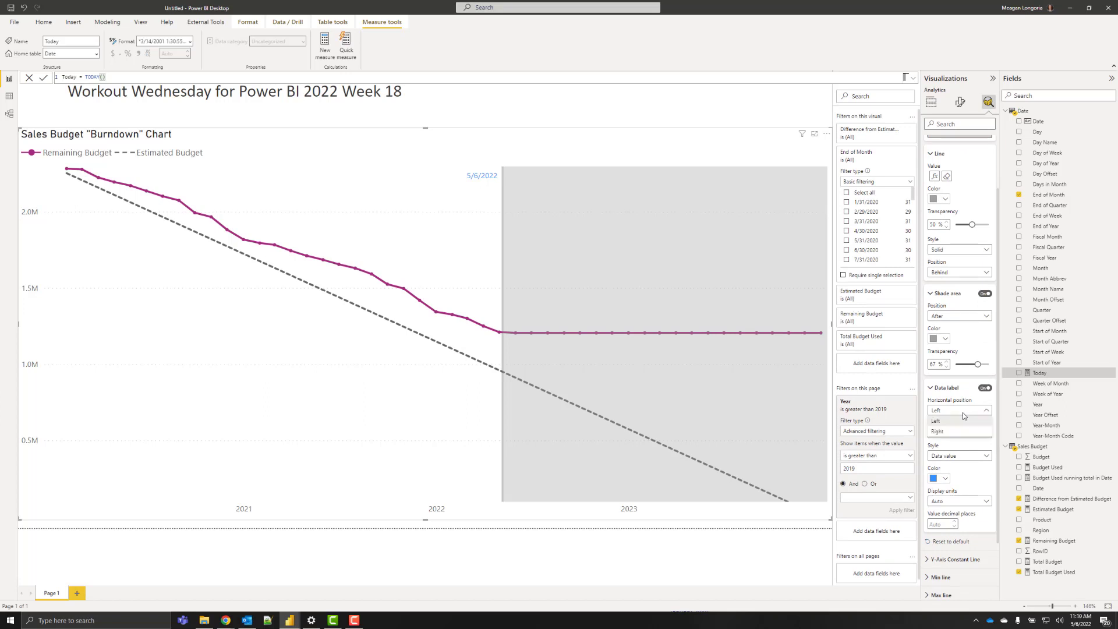
left_click(958, 430)
left_click(956, 457)
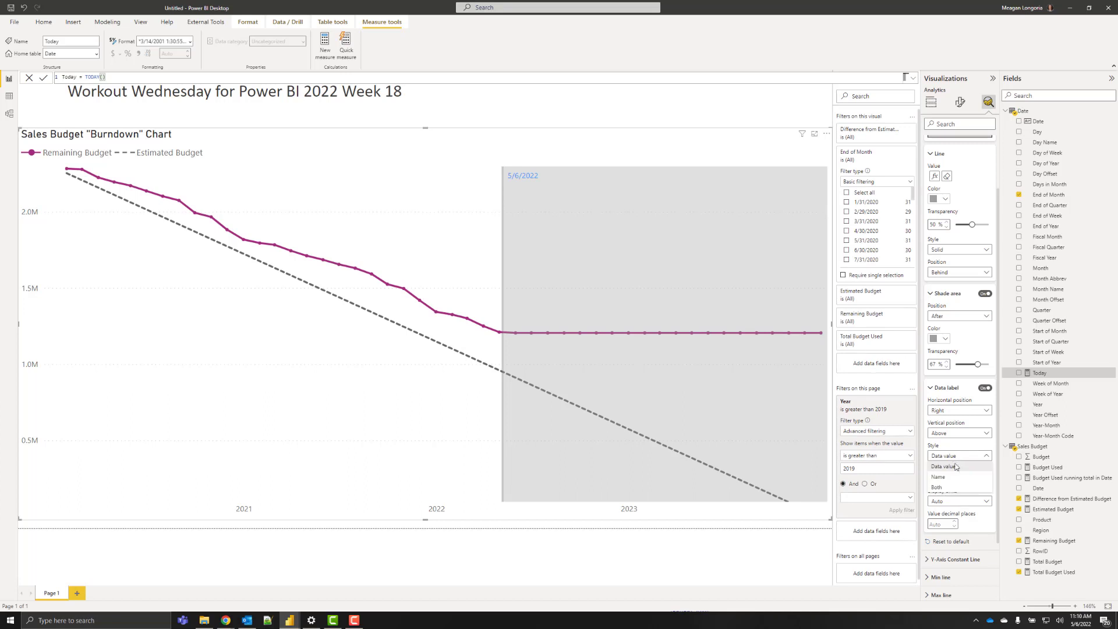
left_click(952, 477)
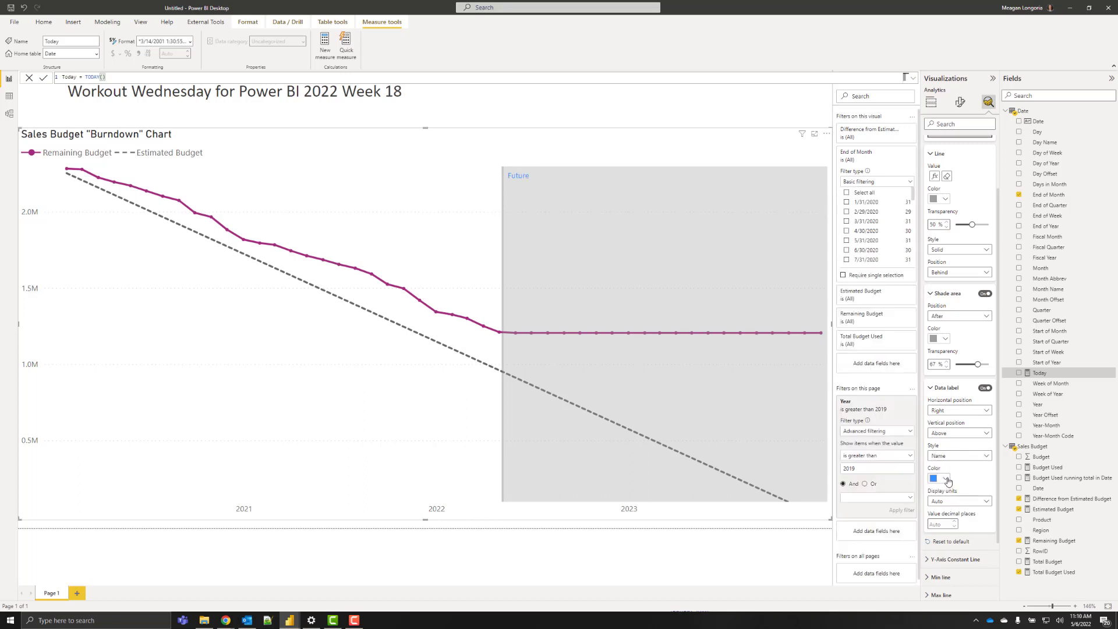
Set the Future line's data label color to #383A39
left_click(947, 480)
left_click(960, 468)
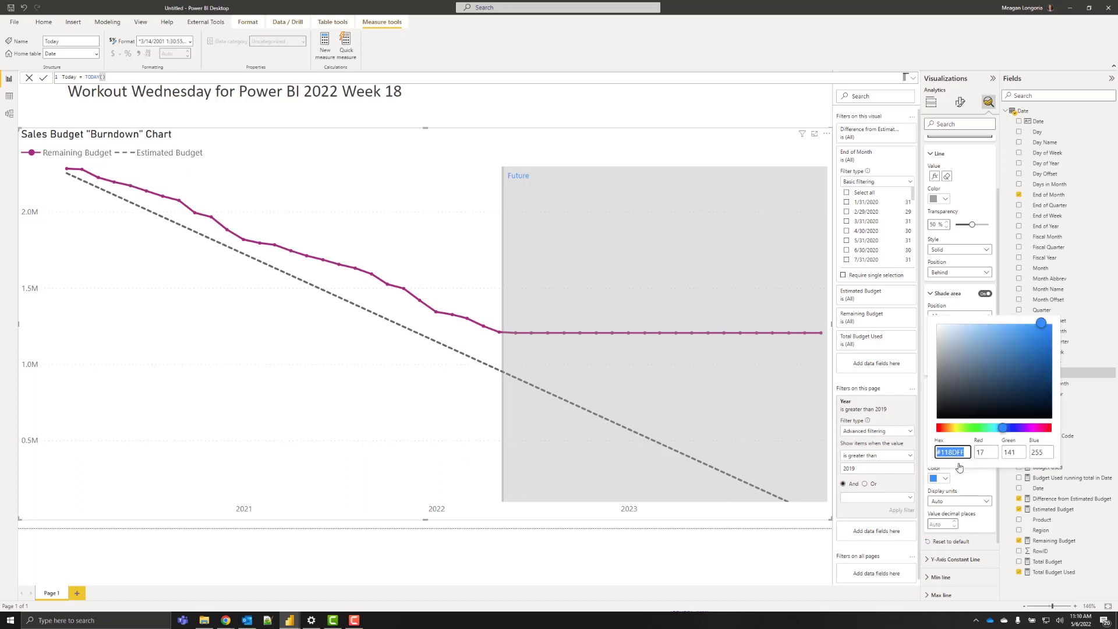
type("#383A39")
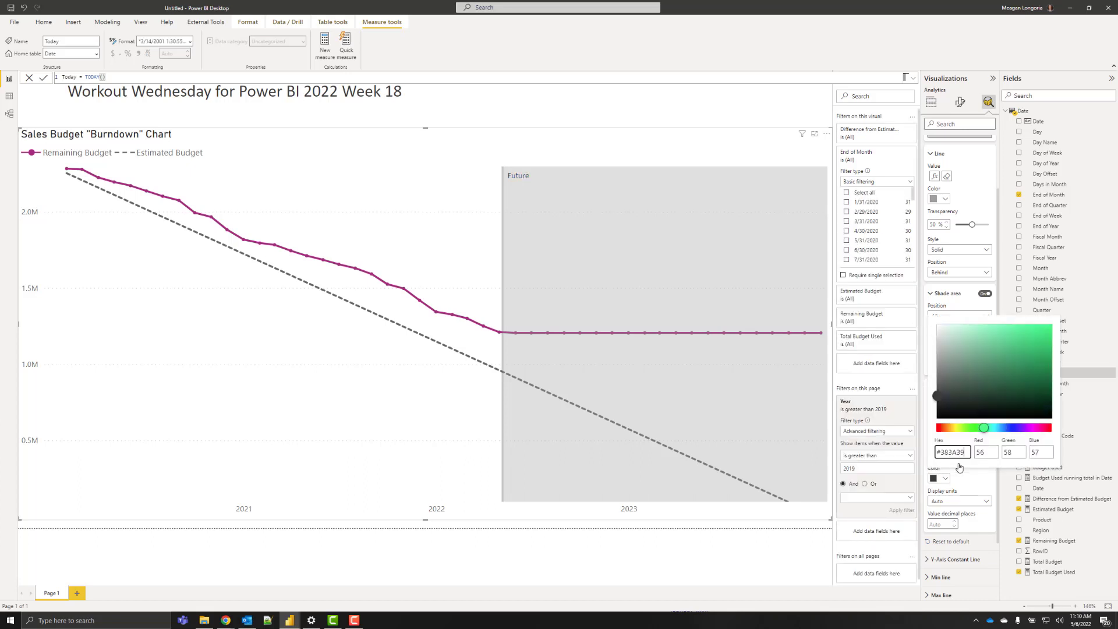
left_click(970, 483)
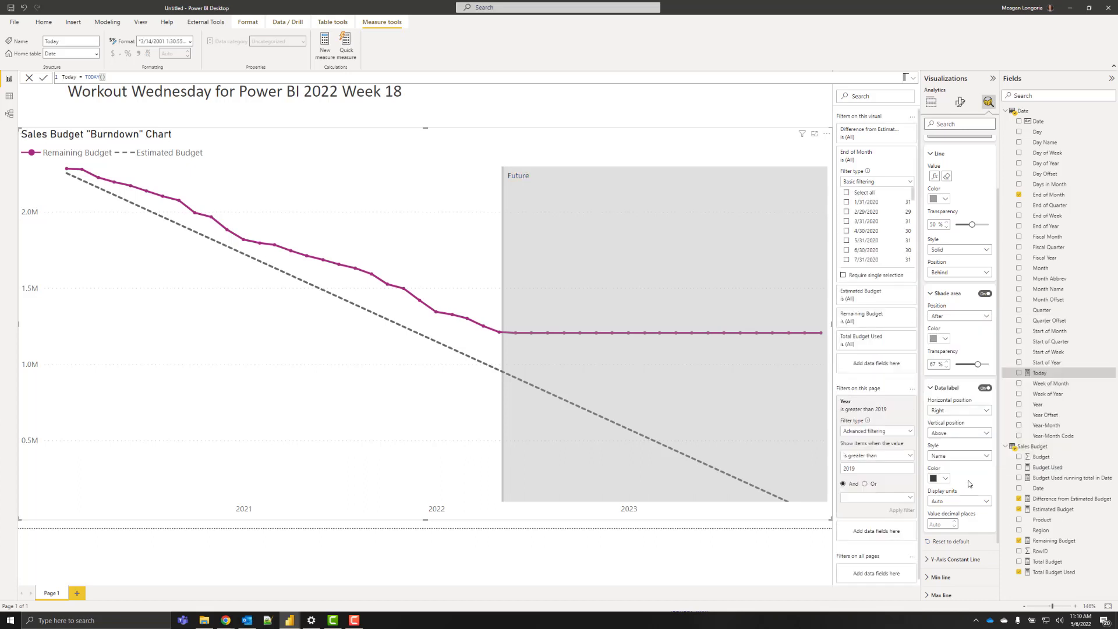
Customize the current report theme by setting the general text font family to Calibri
scroll(969, 483, "down", 3)
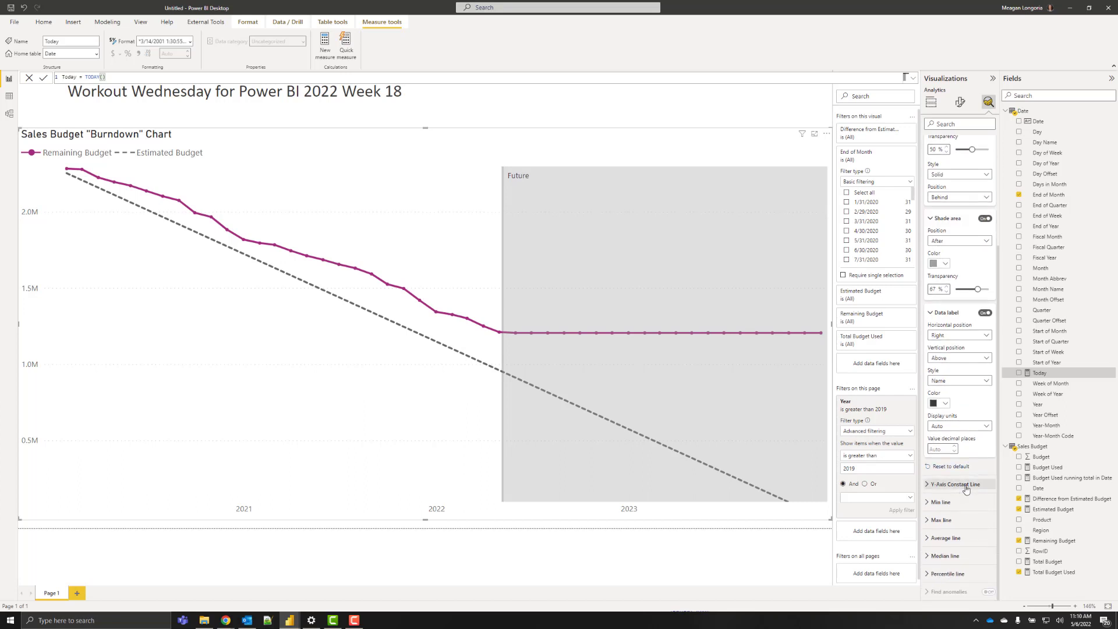
scroll(965, 489, "up", 5)
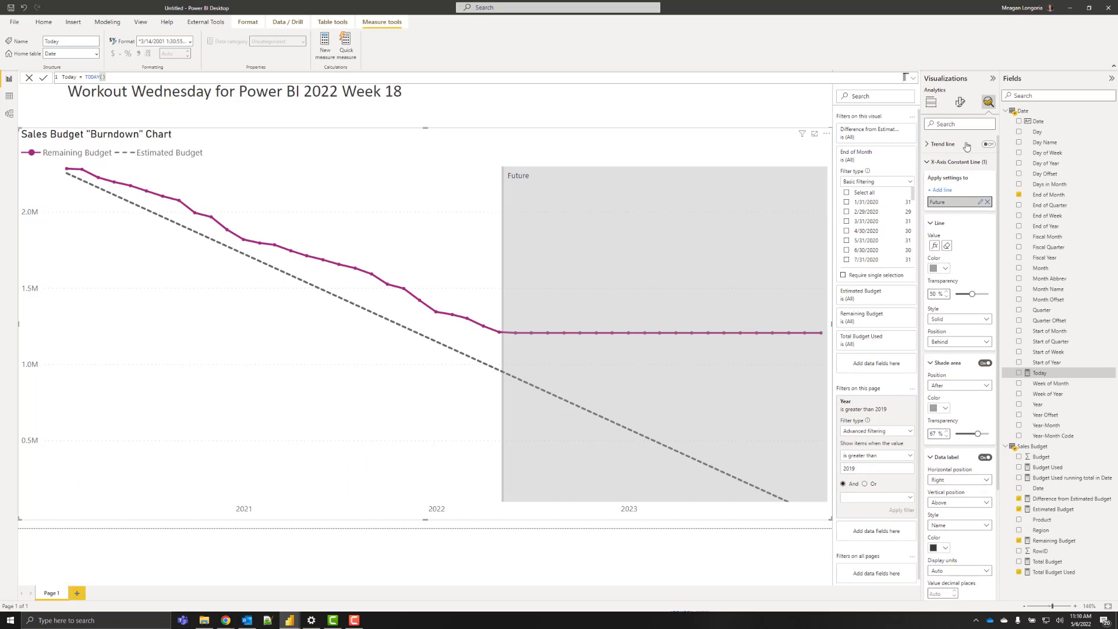
left_click(959, 102)
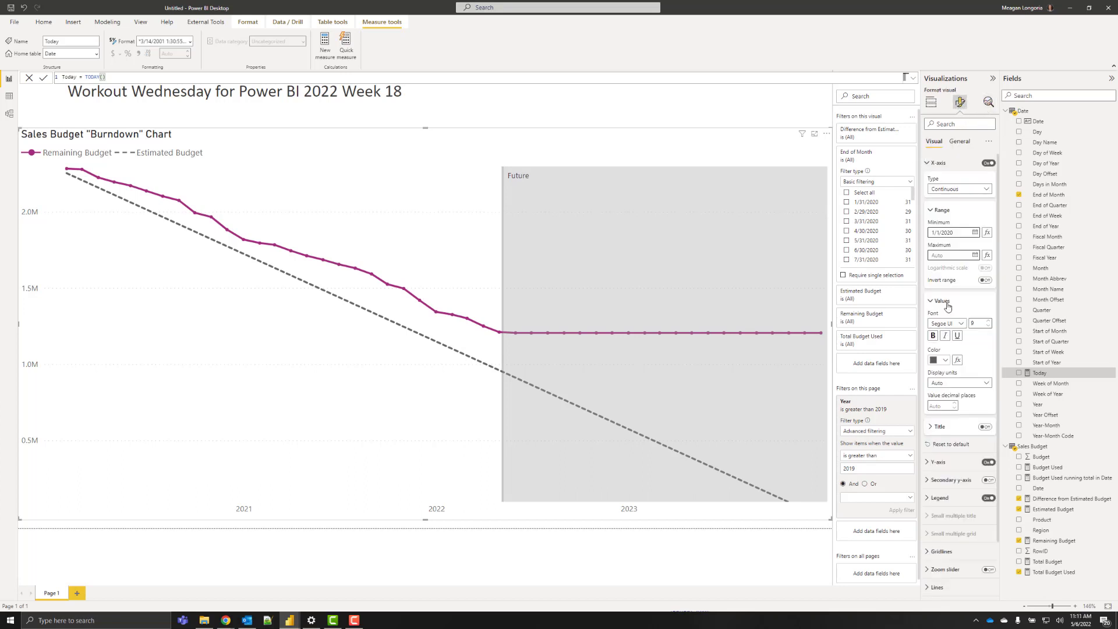
left_click(43, 21)
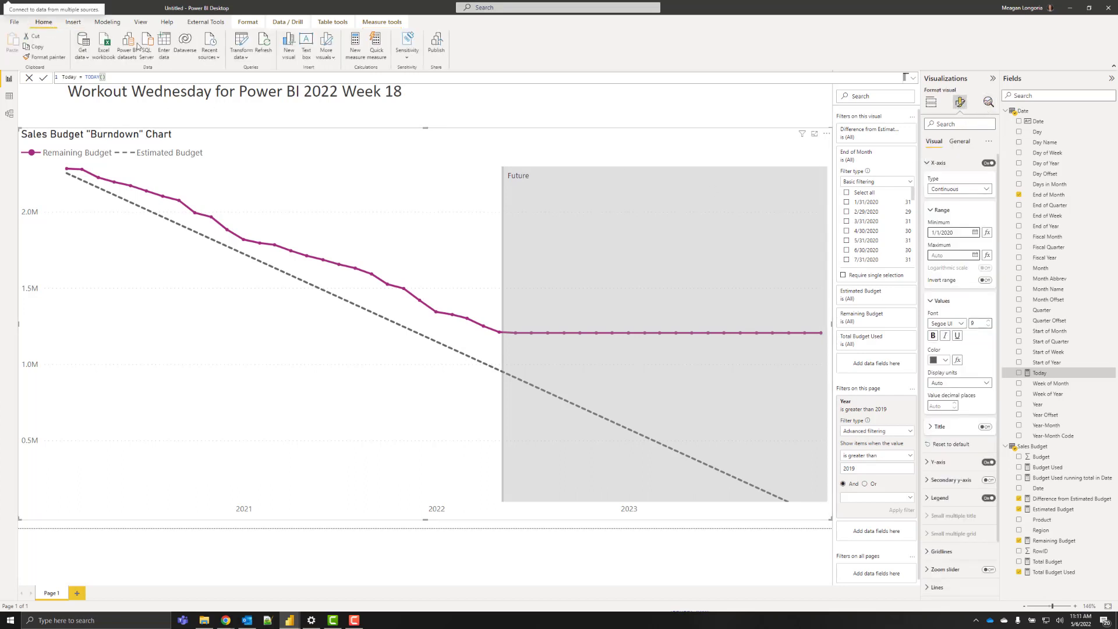
left_click(140, 22)
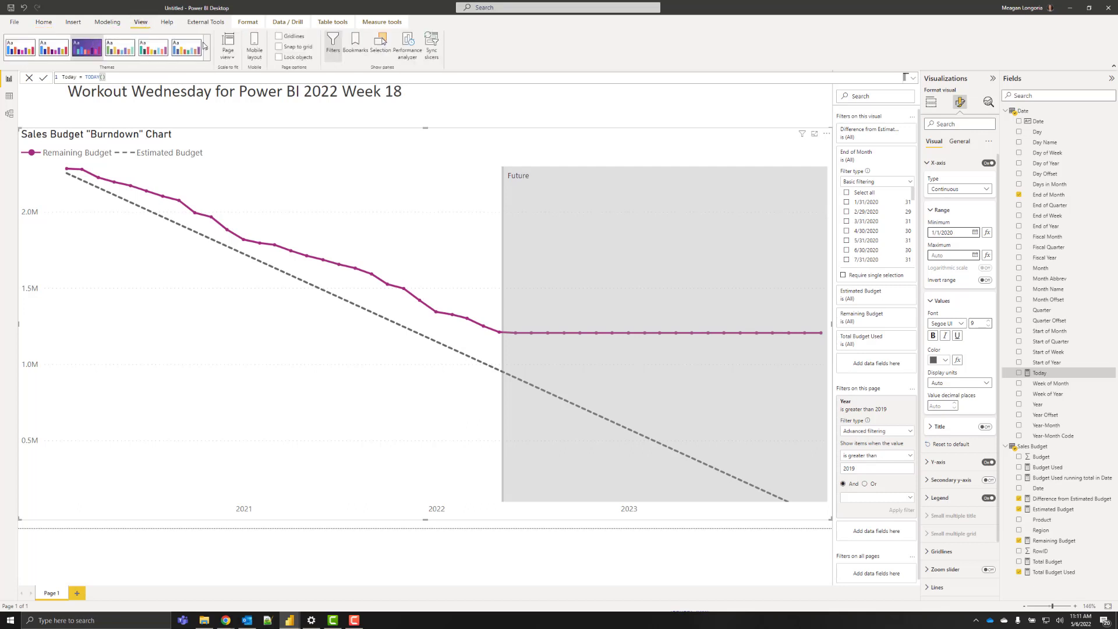
left_click(206, 58)
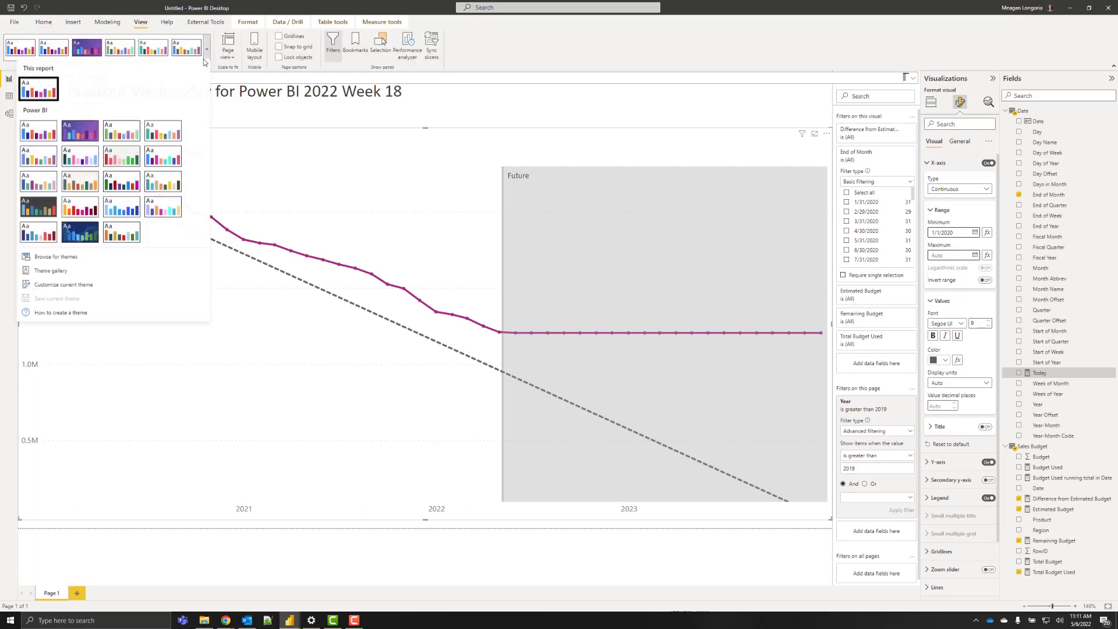
left_click(79, 287)
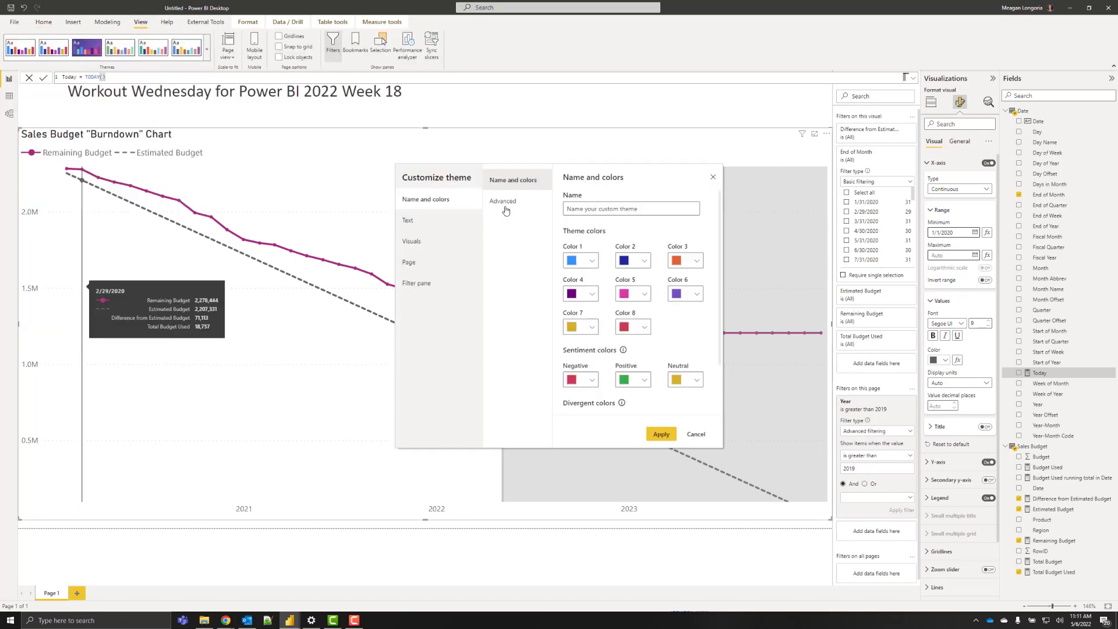
left_click(408, 225)
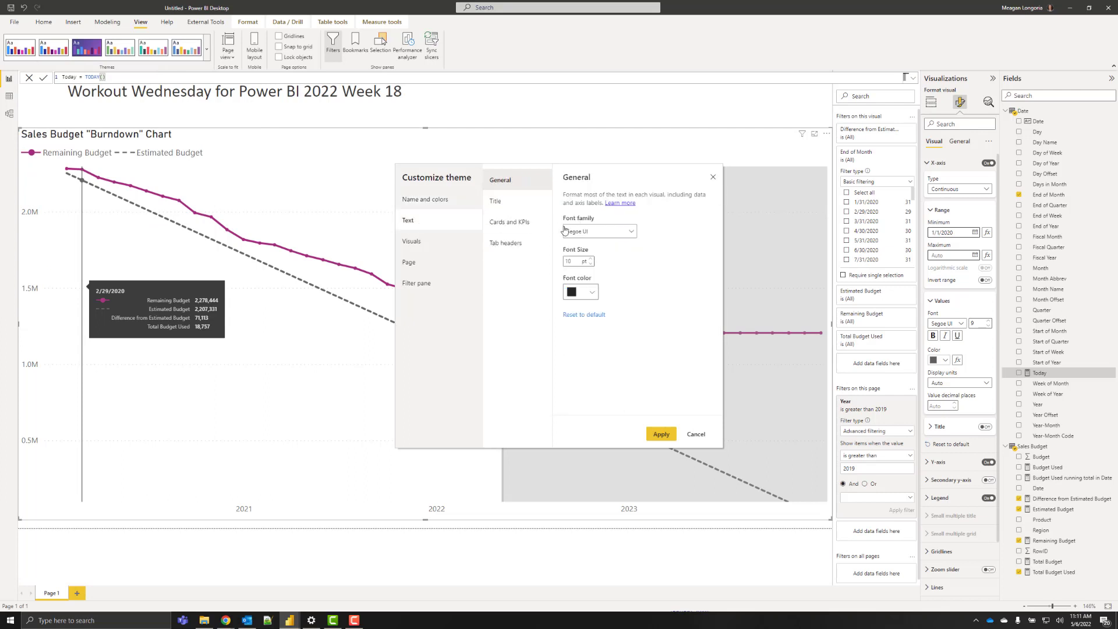
left_click(588, 234)
scroll(600, 274, "up", 3)
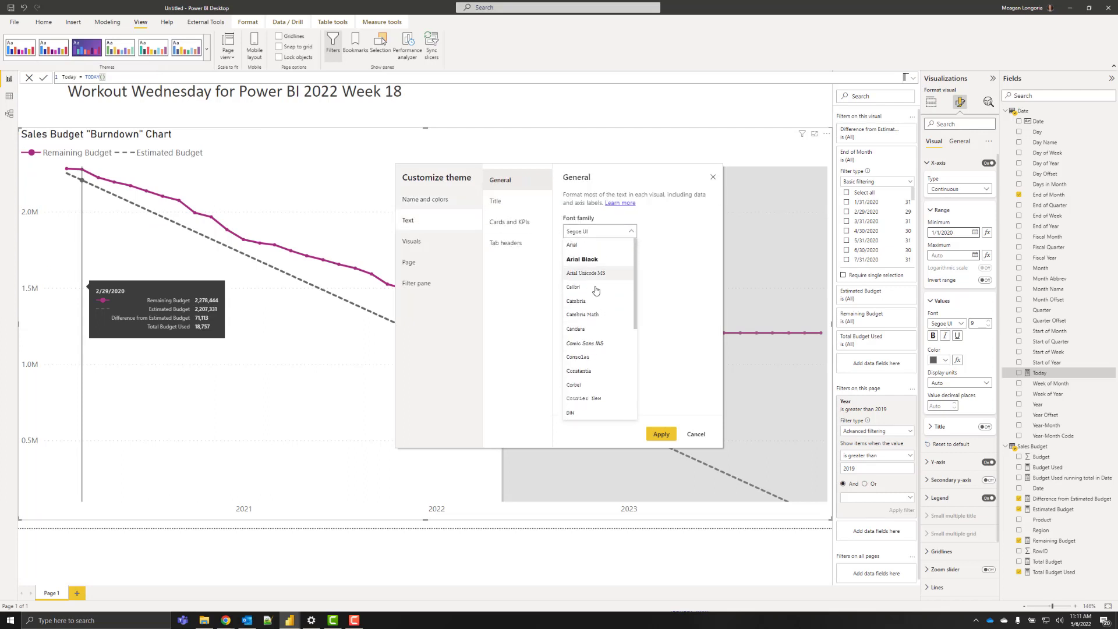
left_click(591, 297)
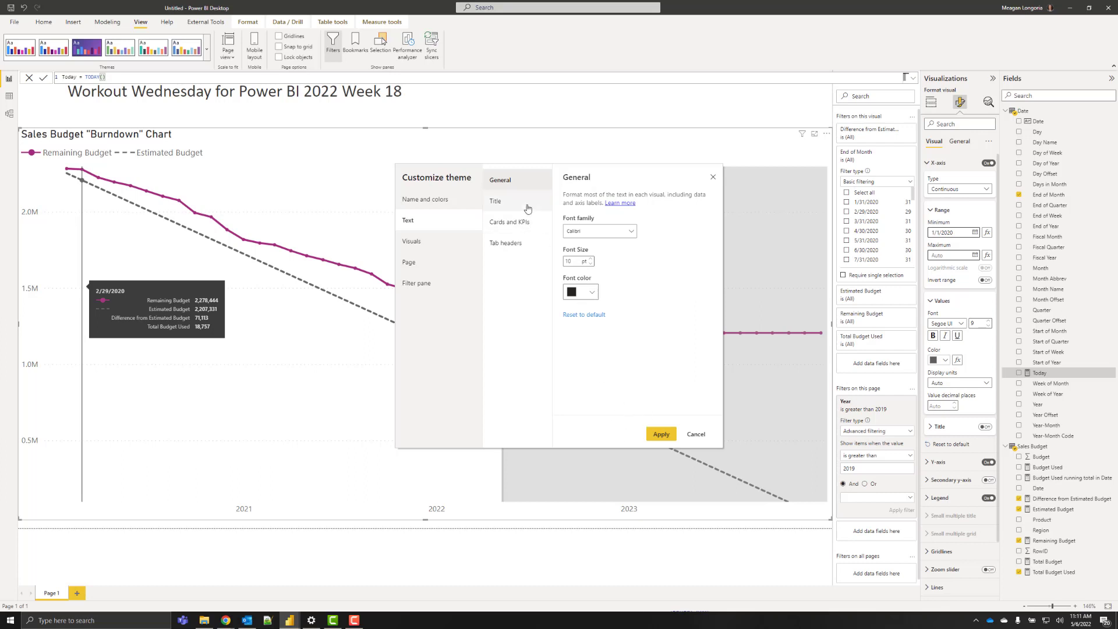
Set the theme's title text font family to Calibri
left_click(496, 201)
left_click(600, 223)
left_click(584, 279)
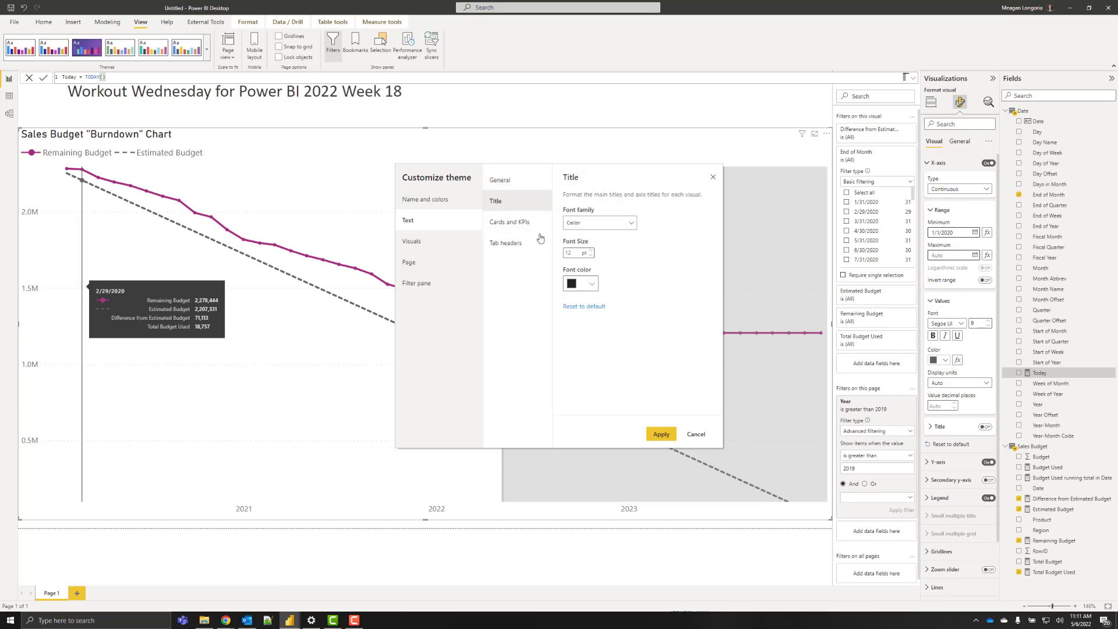
Set the Cards and KPIs and Tab headers font families to Calibri, and apply the theme customization
left_click(510, 222)
left_click(599, 222)
left_click(579, 280)
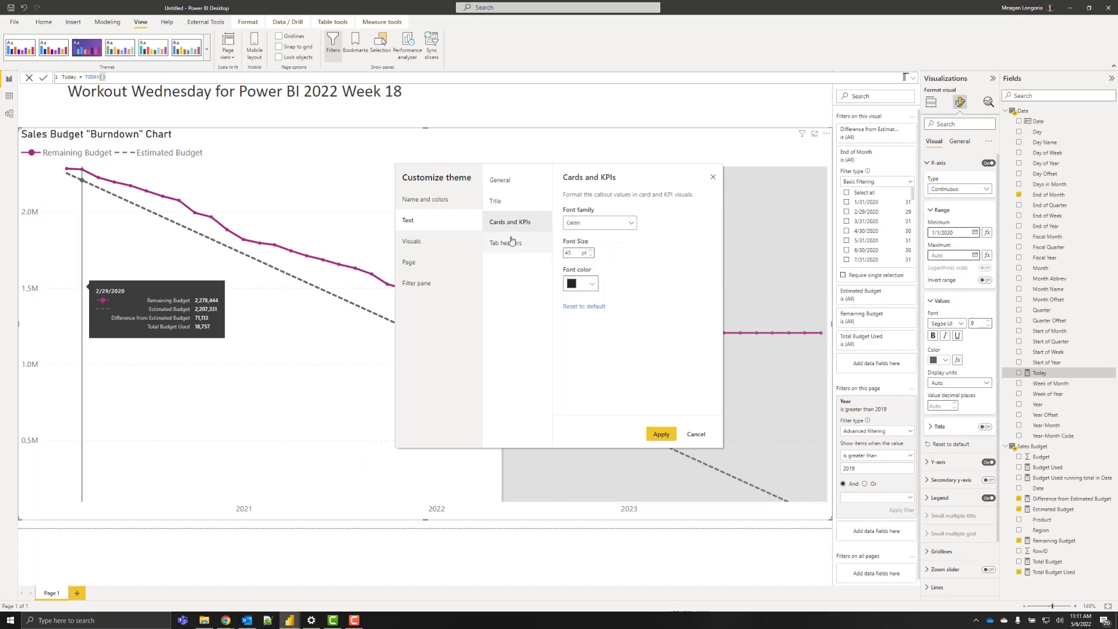
left_click(506, 243)
left_click(579, 223)
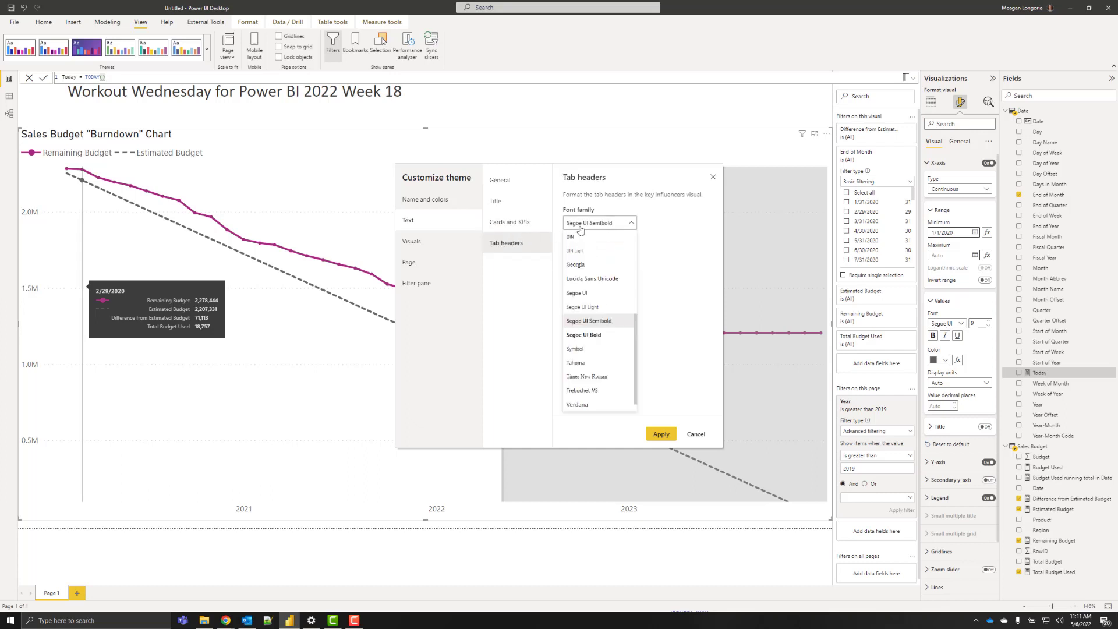
scroll(581, 256, "up", 3)
left_click(582, 278)
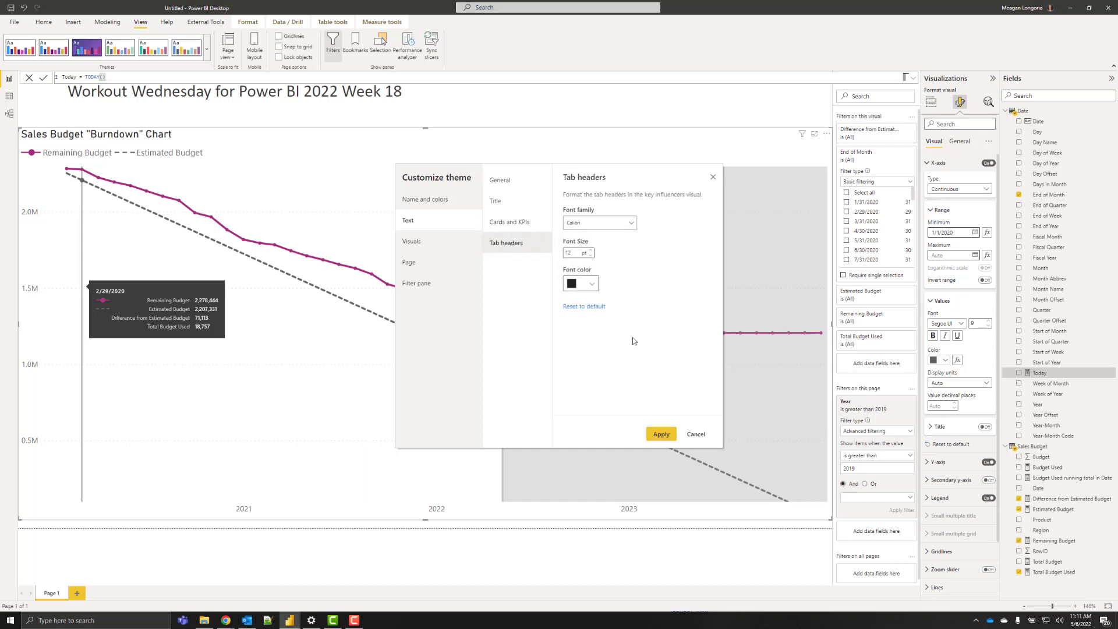
left_click(661, 434)
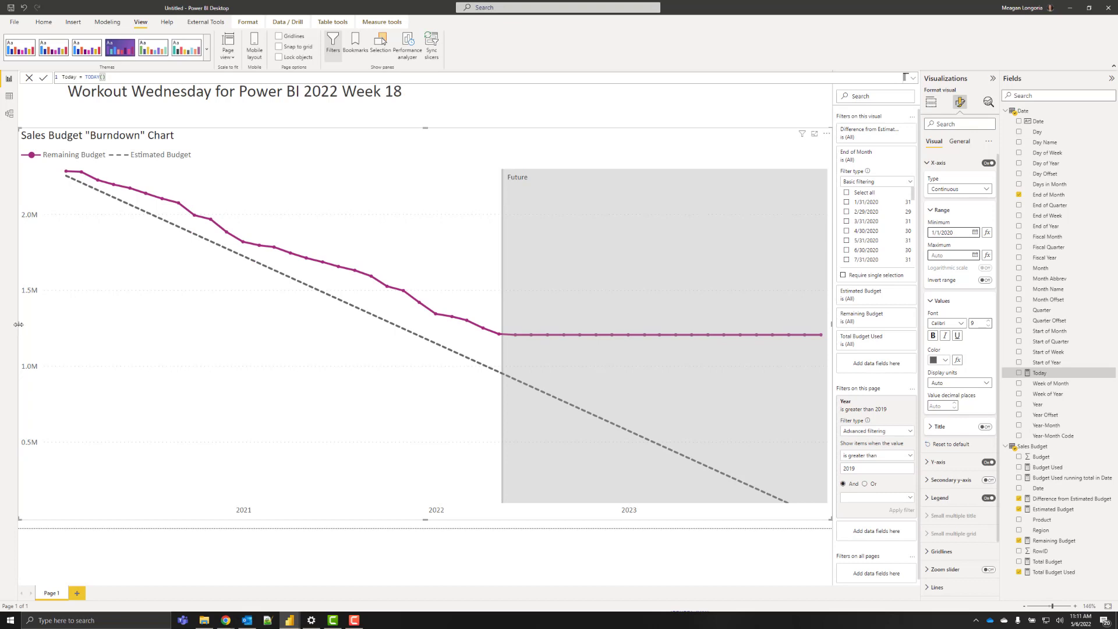
Shrink the burndown chart by moving its left edge inward and its top edge down, leaving space beneath the report title
left_click_drag(18, 324, 65, 324)
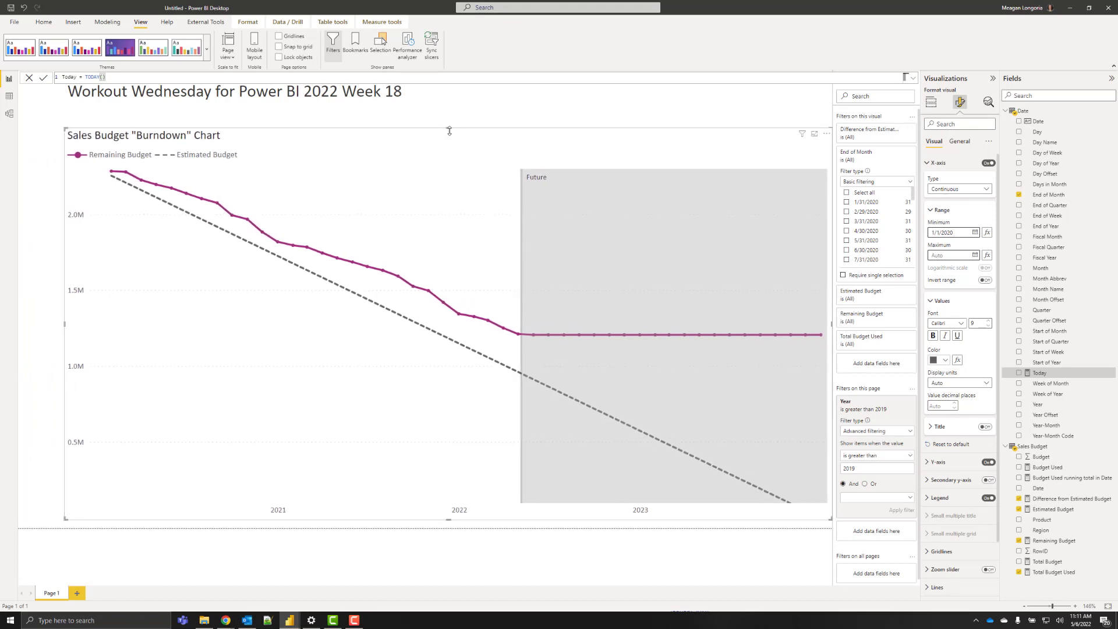
left_click_drag(449, 131, 459, 173)
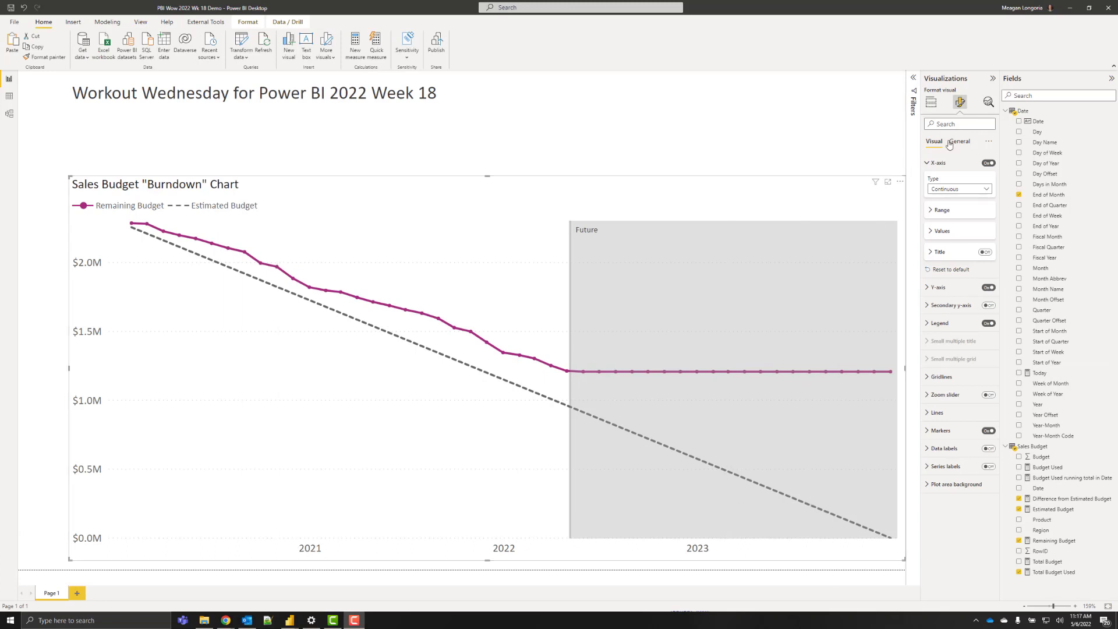
Clear the minimum value of the chart's X-axis range so that it returns to Auto
left_click(938, 163)
left_click(938, 163)
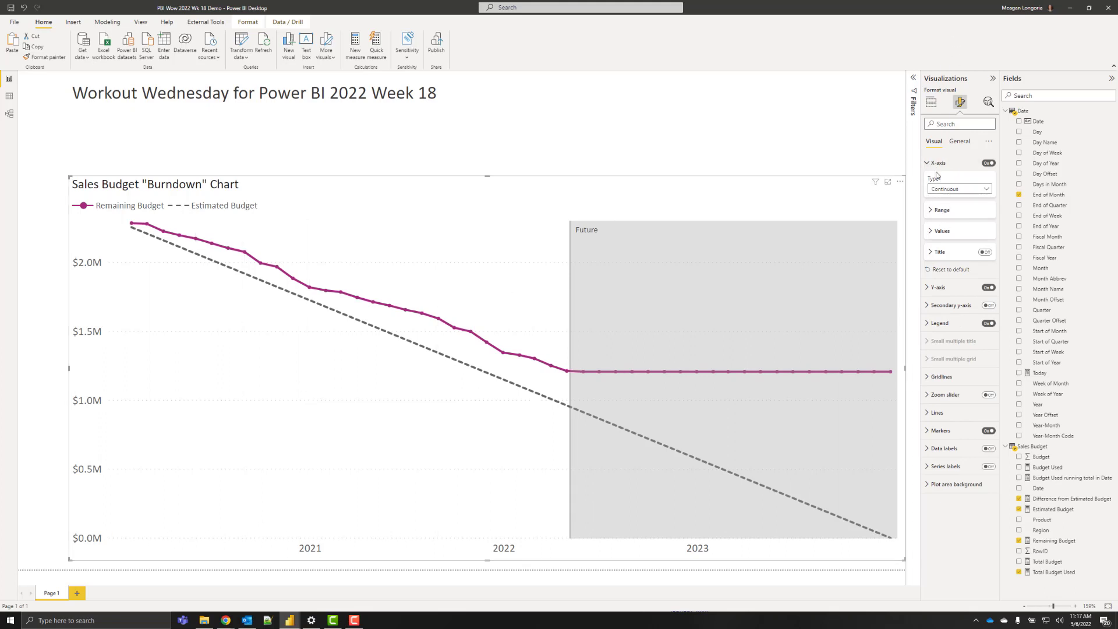
left_click(931, 211)
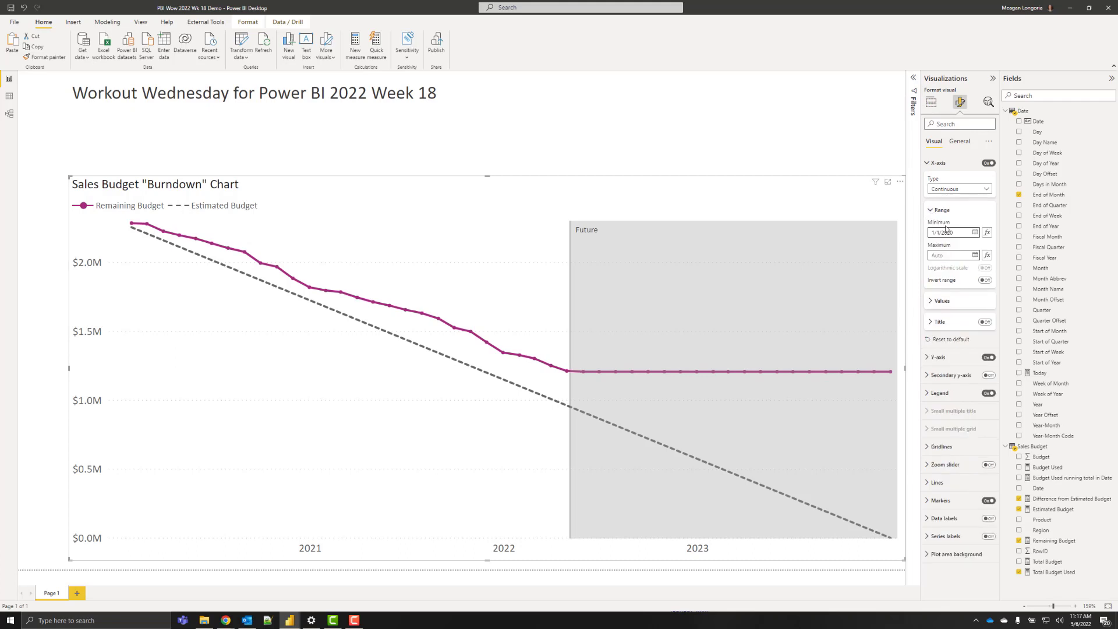
key("ctrl+a")
key("BackSpace")
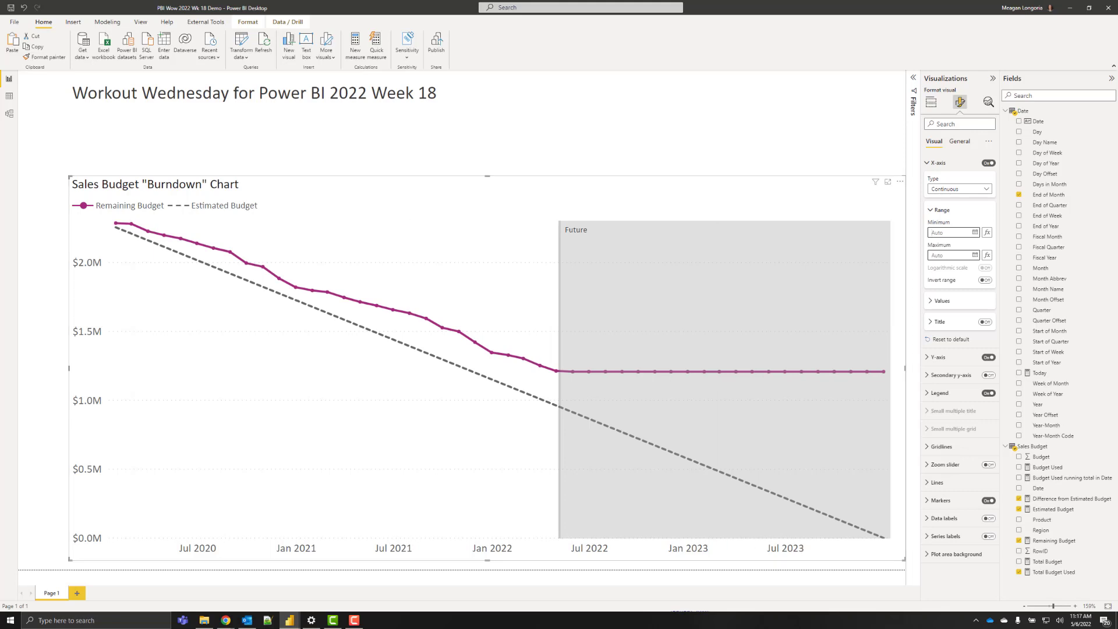
Insert a smart narrative on the report page with no visual selected
left_click(666, 112)
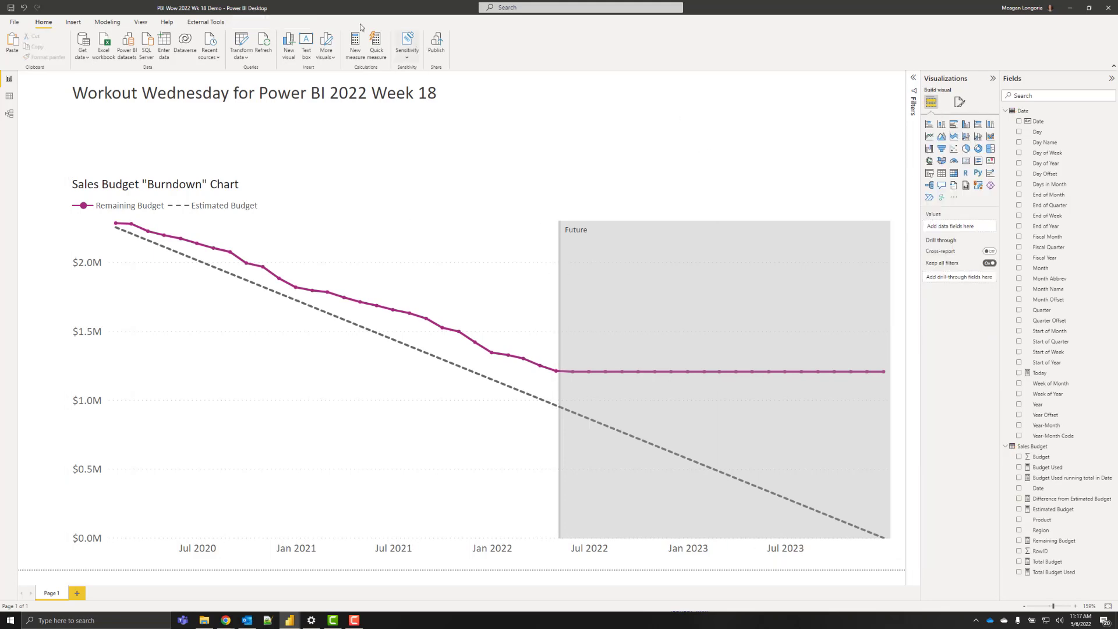
left_click(141, 25)
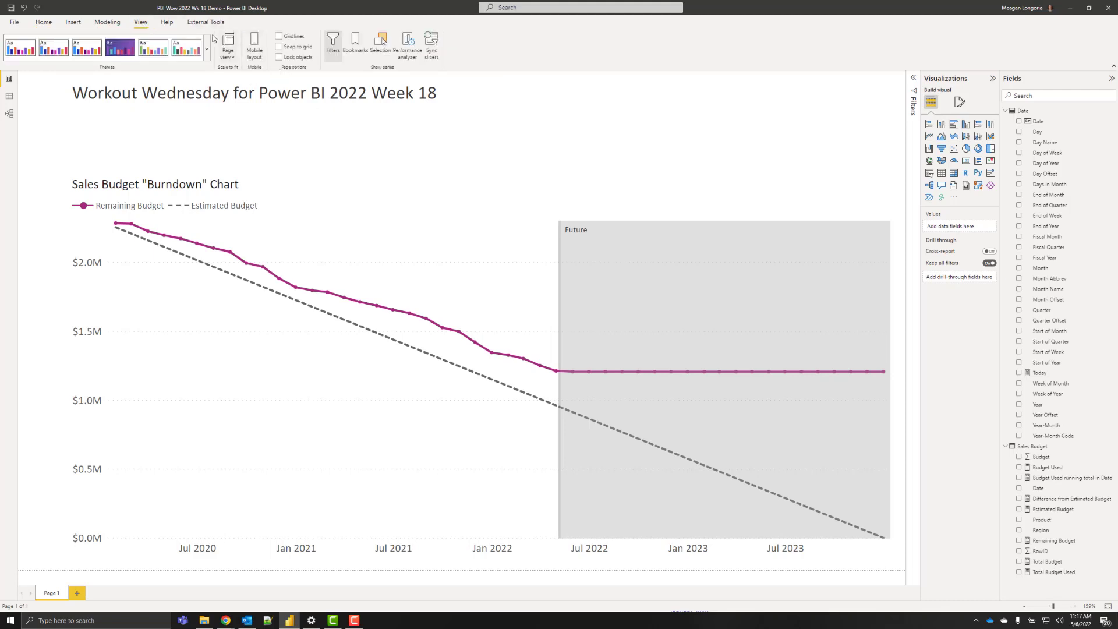
left_click(72, 22)
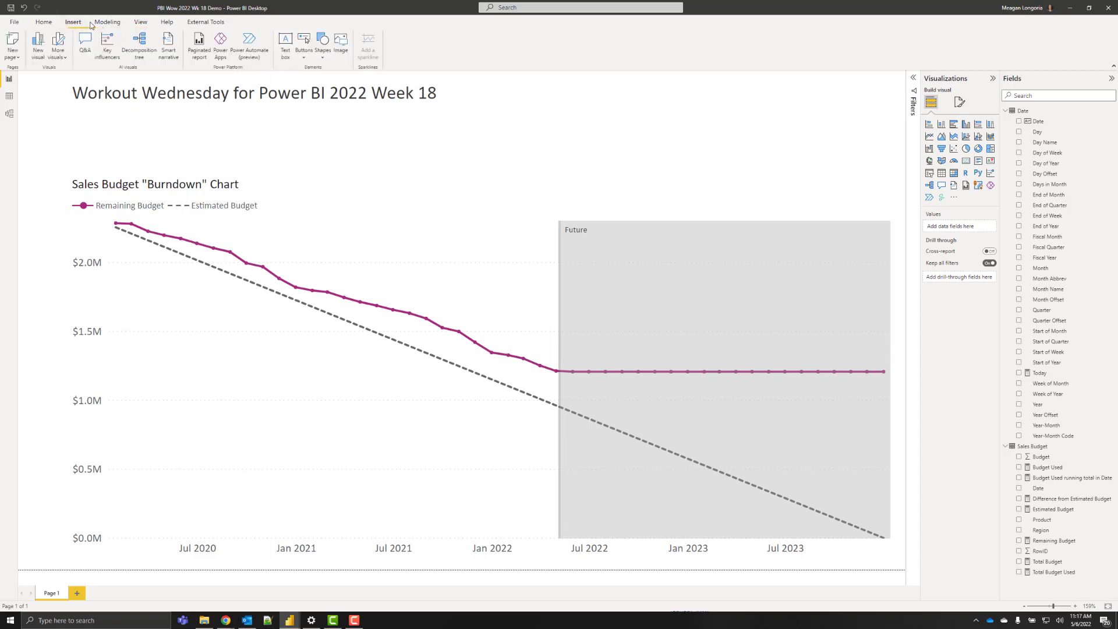
left_click(168, 45)
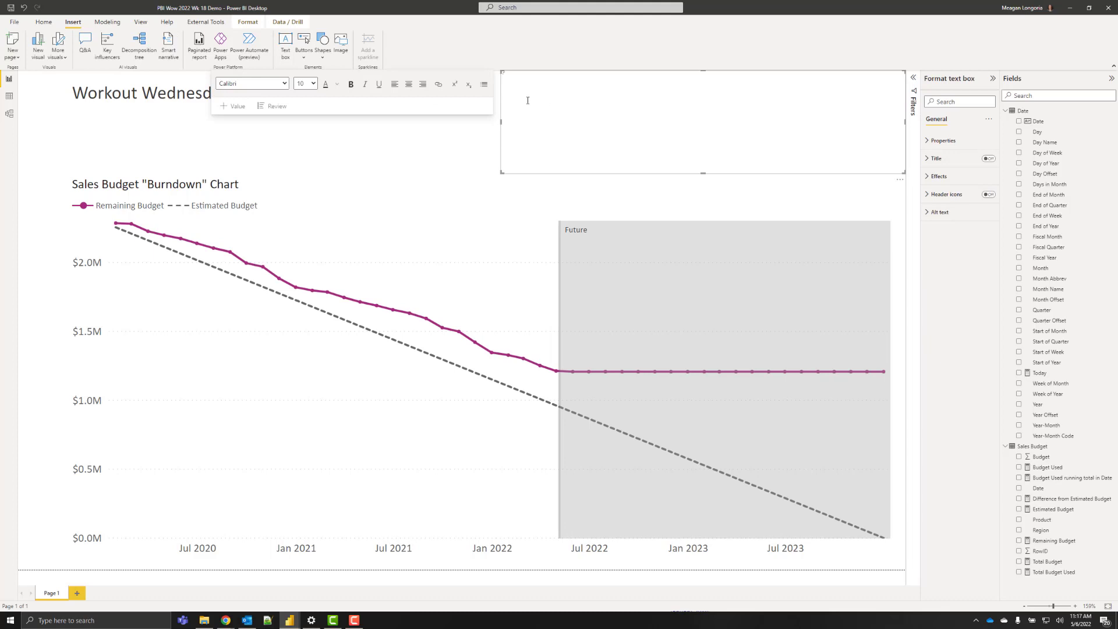
Delete all of the automatically generated summary text from the smart narrative
left_click(548, 98)
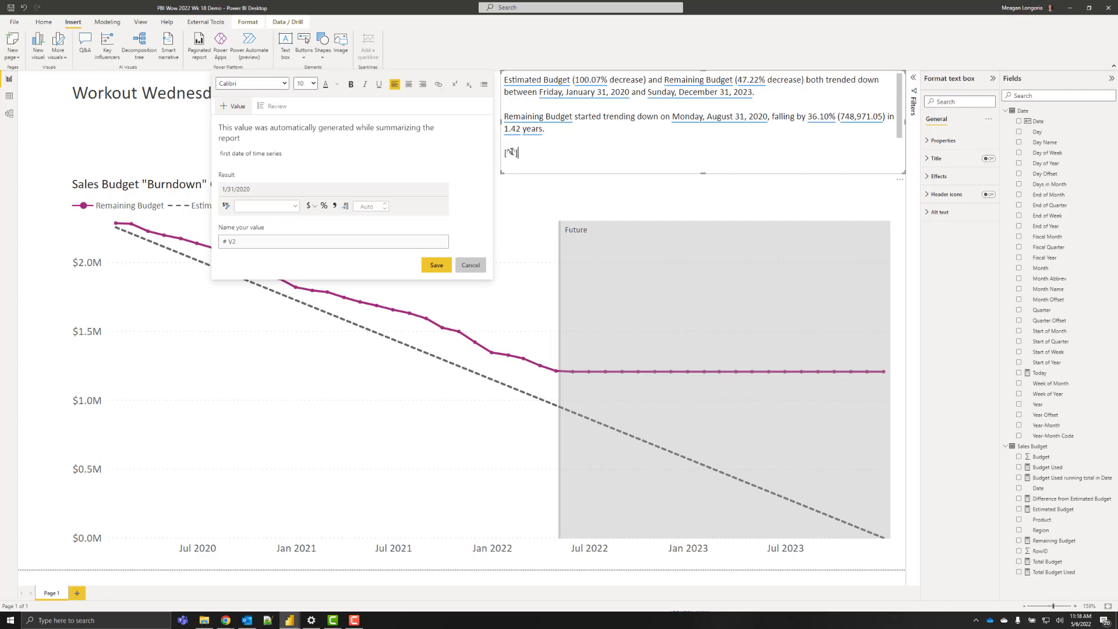
left_click_drag(519, 145, 496, 74)
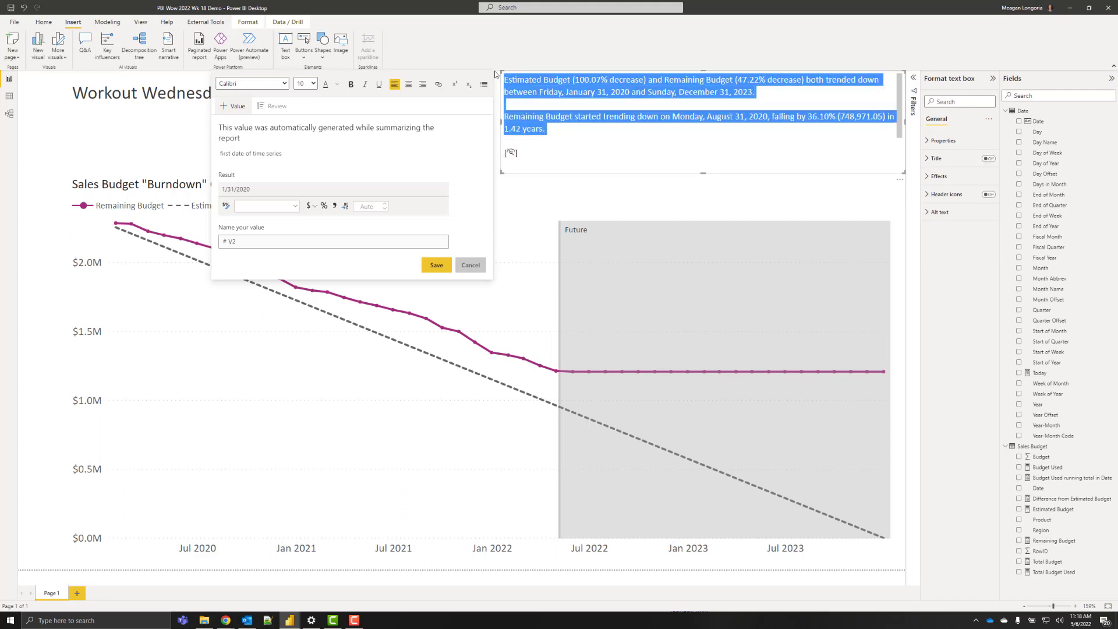
key("Delete")
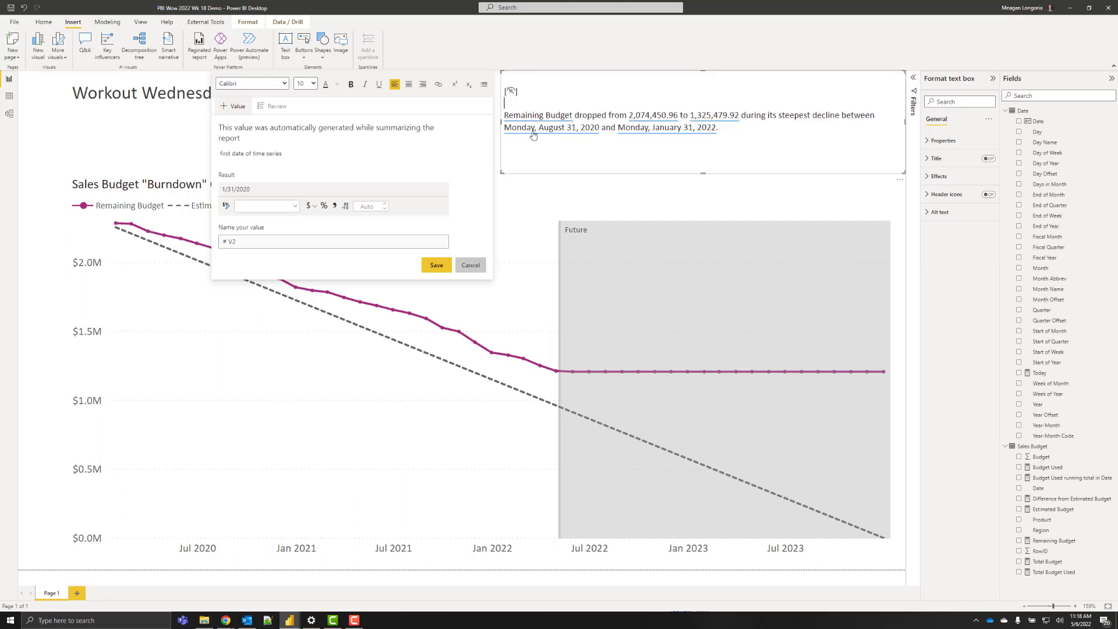
key("ctrl+a")
key("Delete")
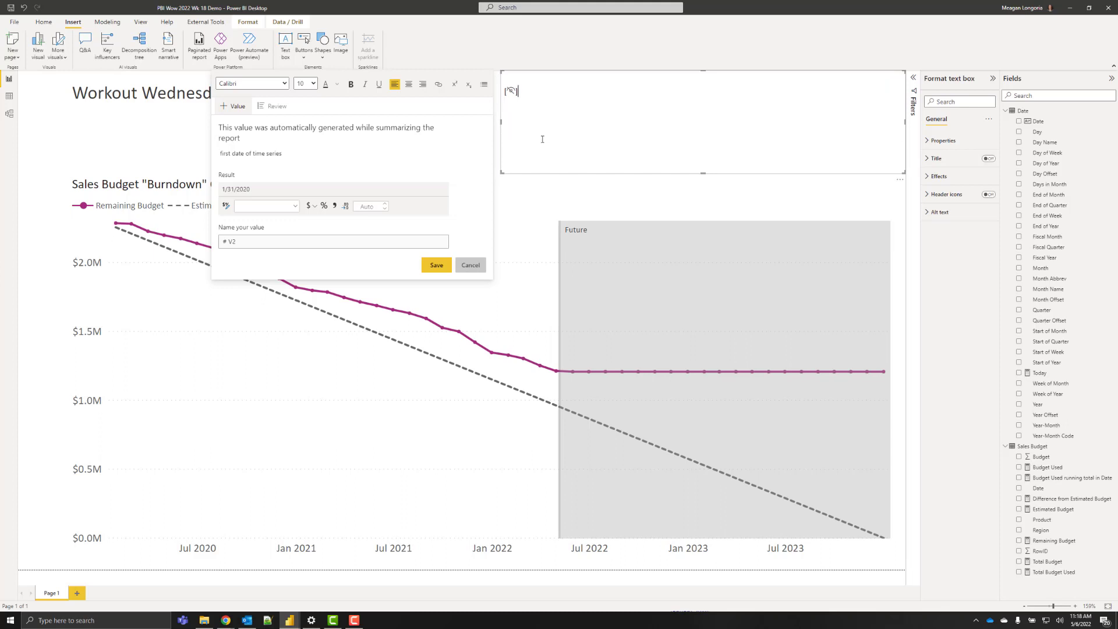
key("BackSpace")
Enter "Data As Of:" followed by a dynamic value based on today, formatted as m/d/yyyy, and save it
type("Data A As Of")
left_click(239, 106)
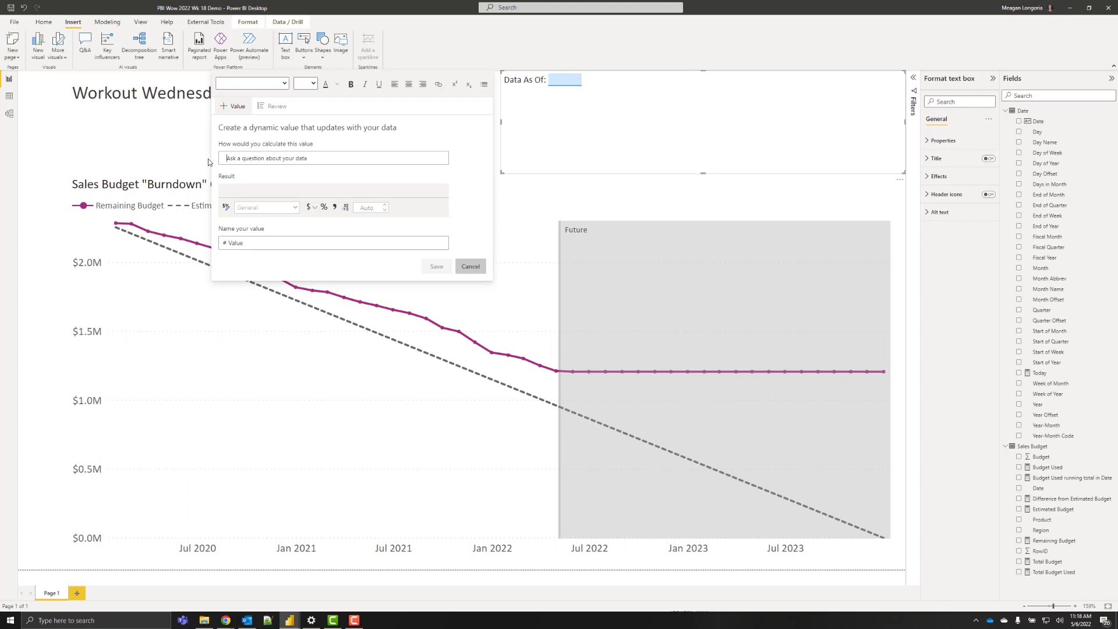
type("today")
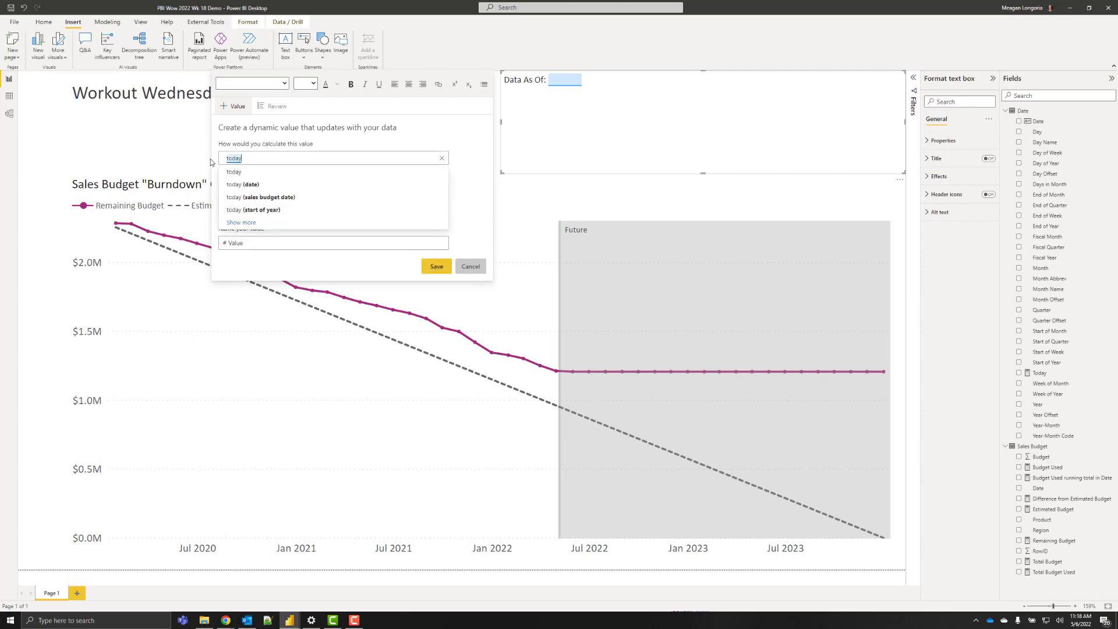
left_click(240, 222)
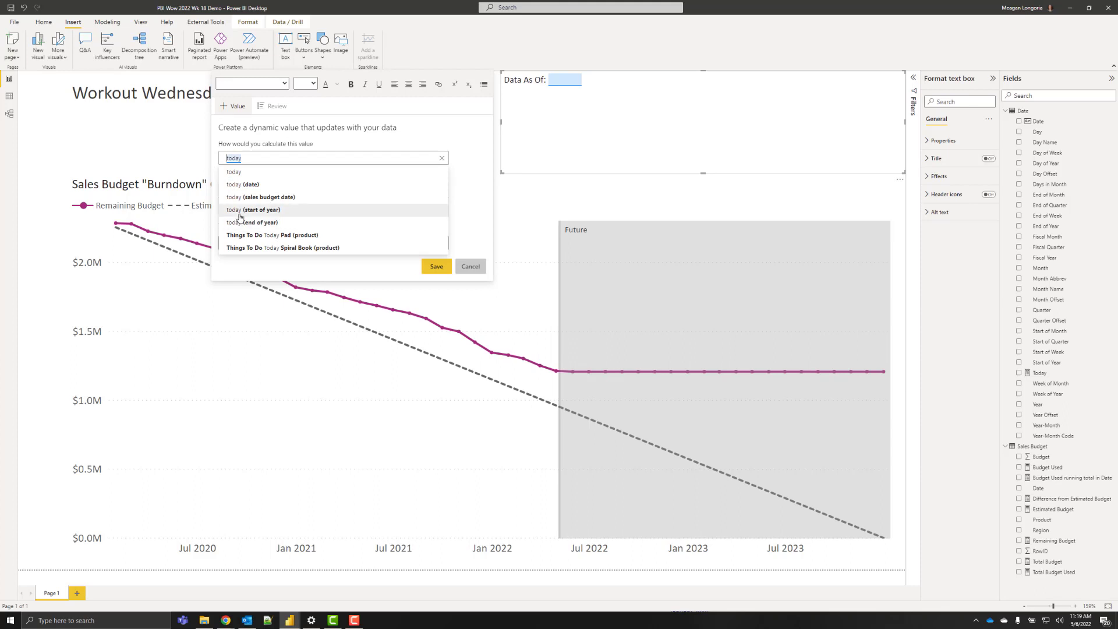
left_click(235, 173)
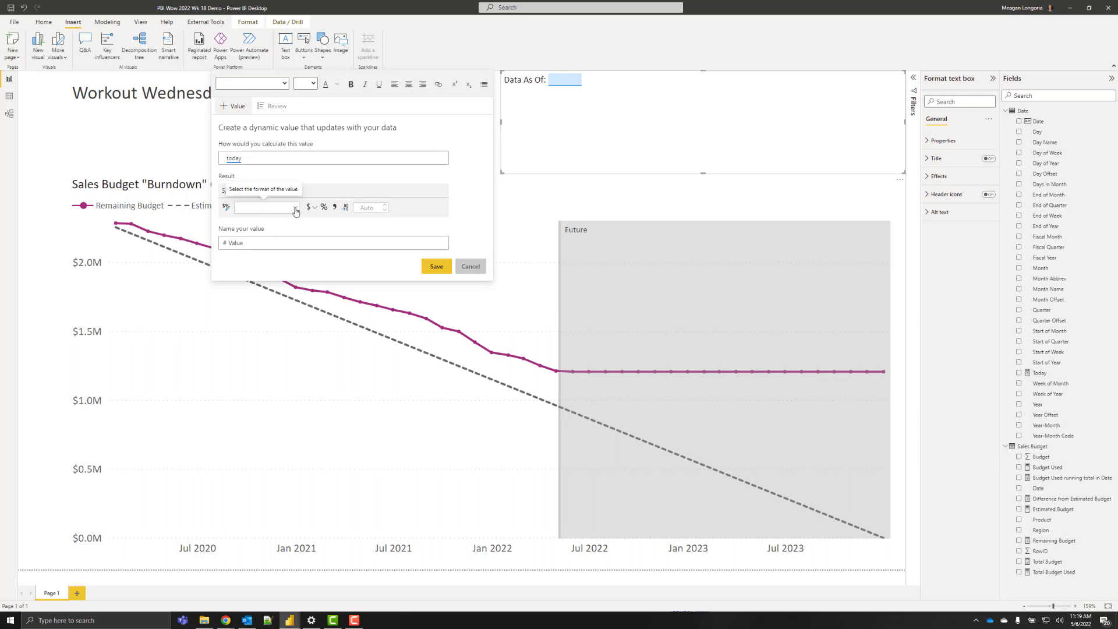
left_click(296, 208)
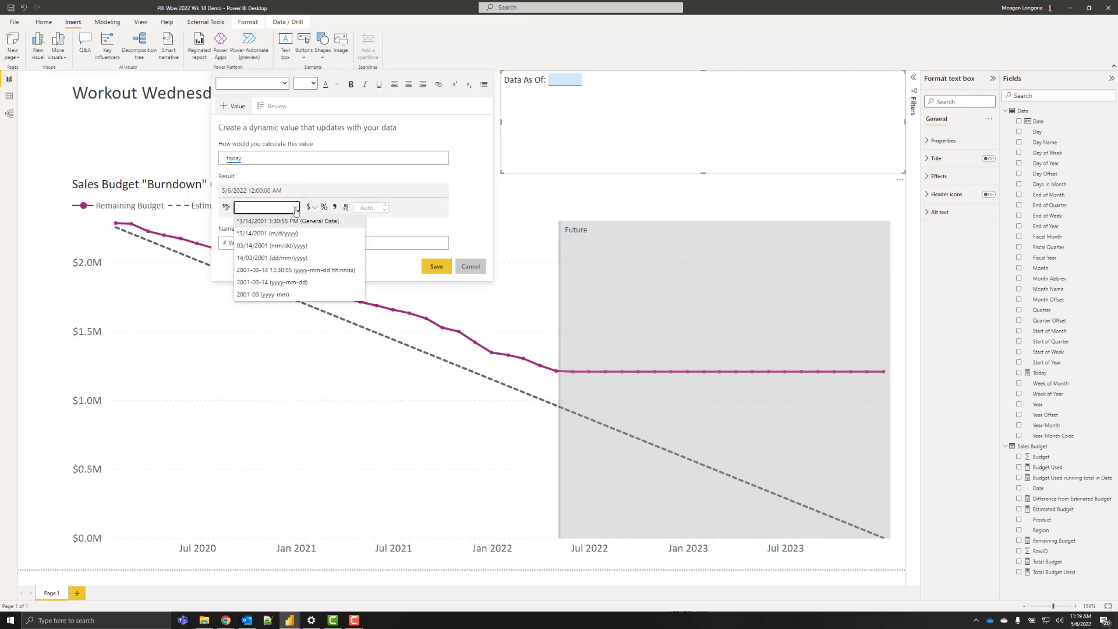
left_click(272, 234)
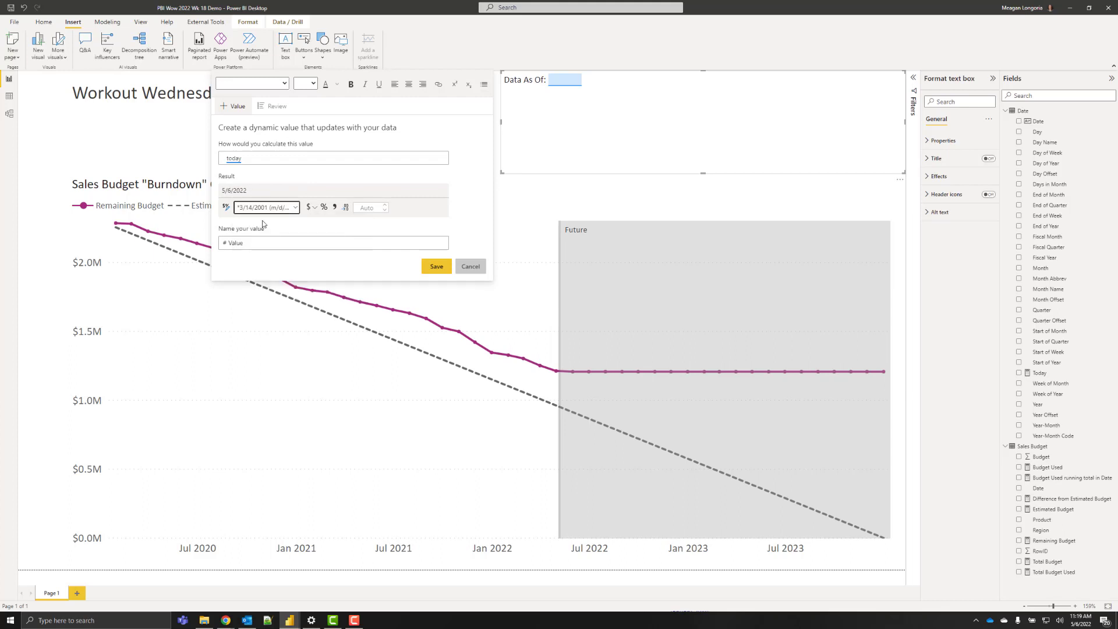
left_click(434, 266)
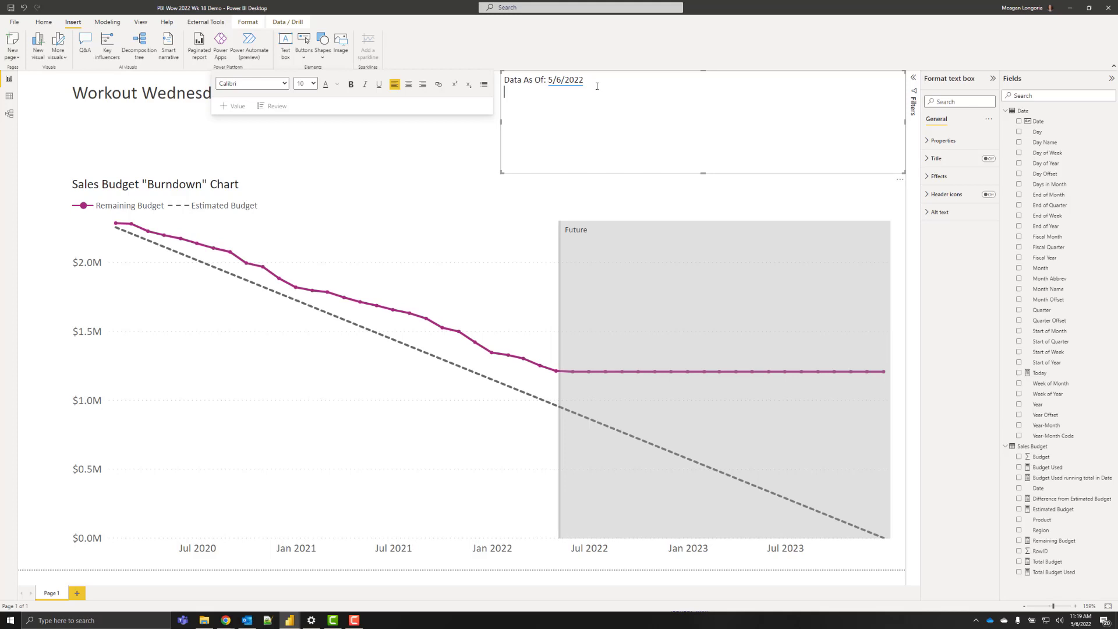
Add the label "Total Budget:" on the narrative's second line
type("Total Budg")
type("et Remaining")
key("BackSpace")
key("BackSpace")
key("BackSpace")
key("BackSpace")
key("BackSpace")
key("BackSpace")
key("BackSpace")
key("BackSpace")
key("BackSpace")
key("BackSpace")
type(":")
Add a dynamic value for total budget after its label, formatted as Currency with 0 decimal places, and save it
left_click(232, 106)
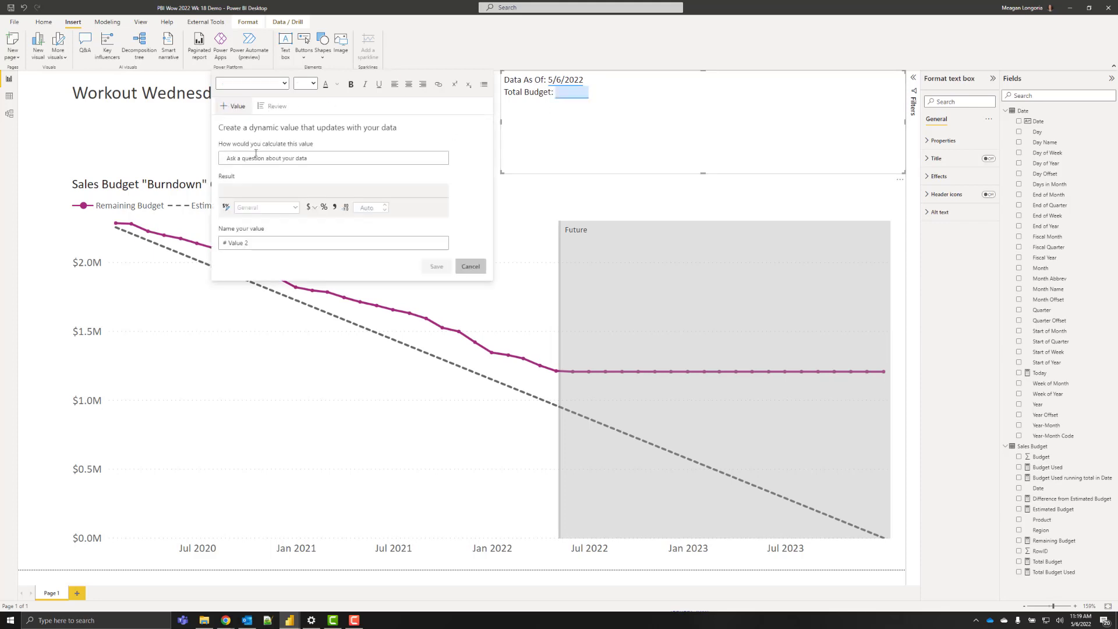
type("Total bu")
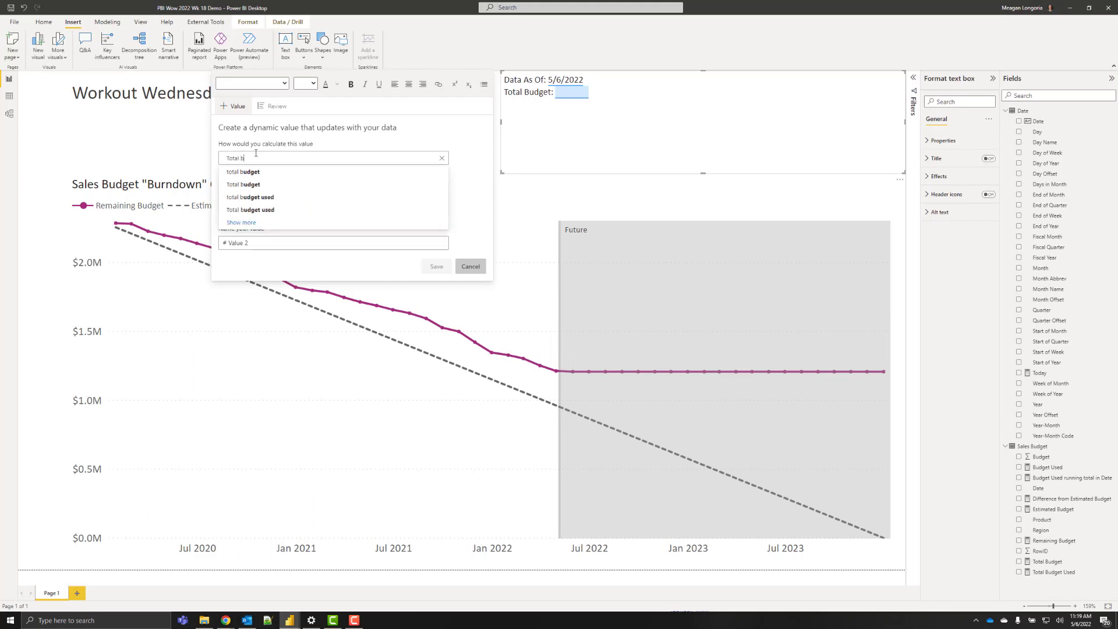
left_click(248, 172)
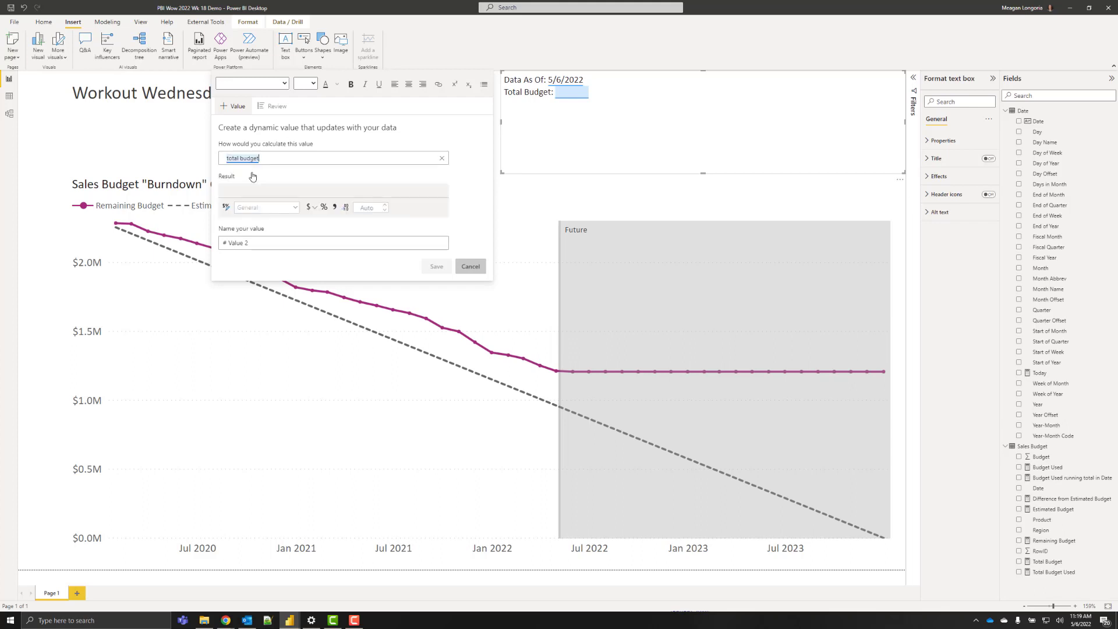
left_click(295, 211)
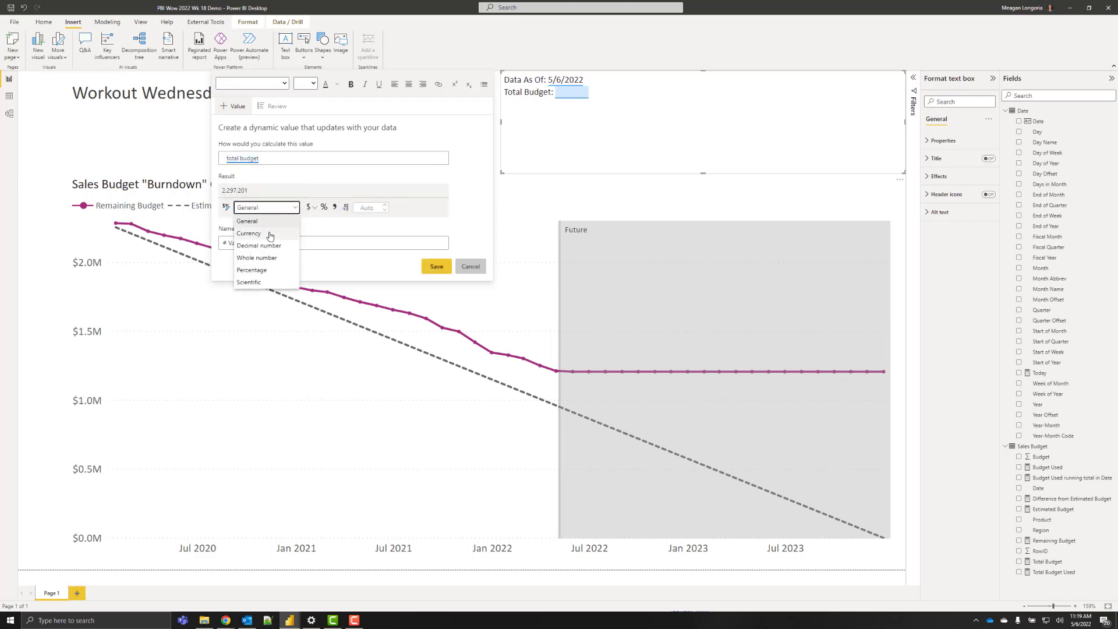
left_click(280, 230)
left_click(384, 211)
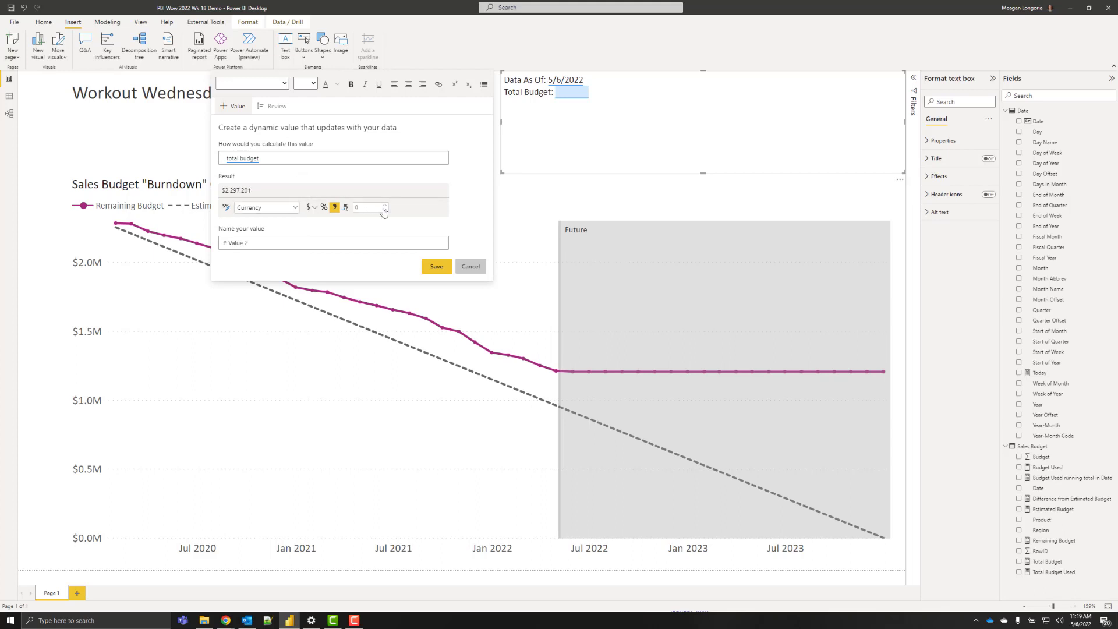
left_click(428, 268)
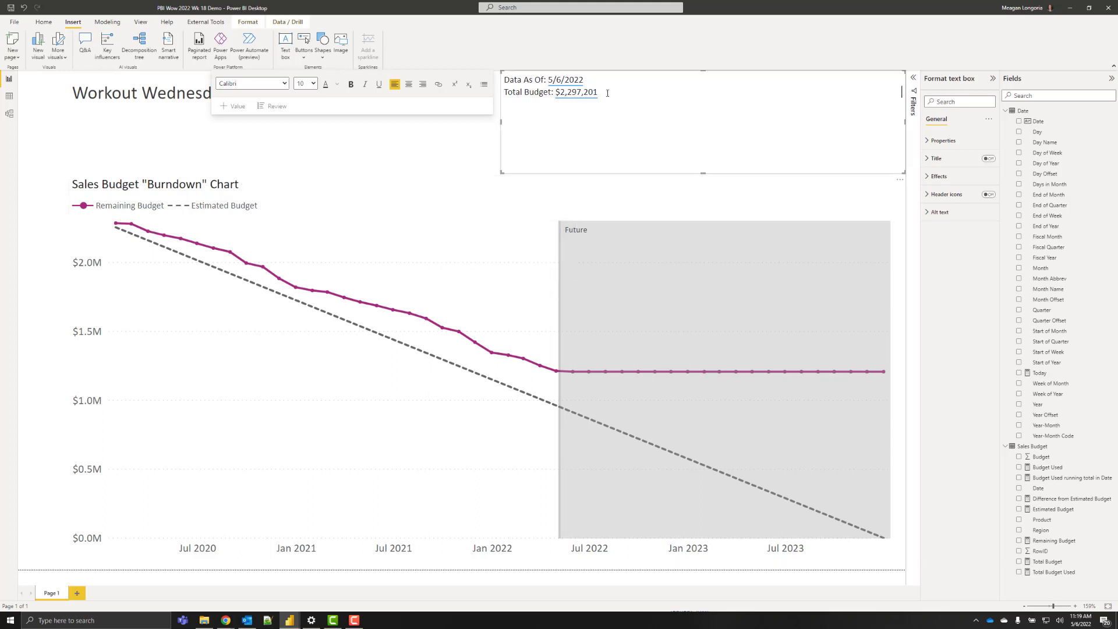
Add the label "Remaining Budget:" with a dynamic value for remaining budget, formatted as Currency with 0 decimal places, and save it
type("Remaining Budget:")
left_click(236, 107)
type("Remaining Budget")
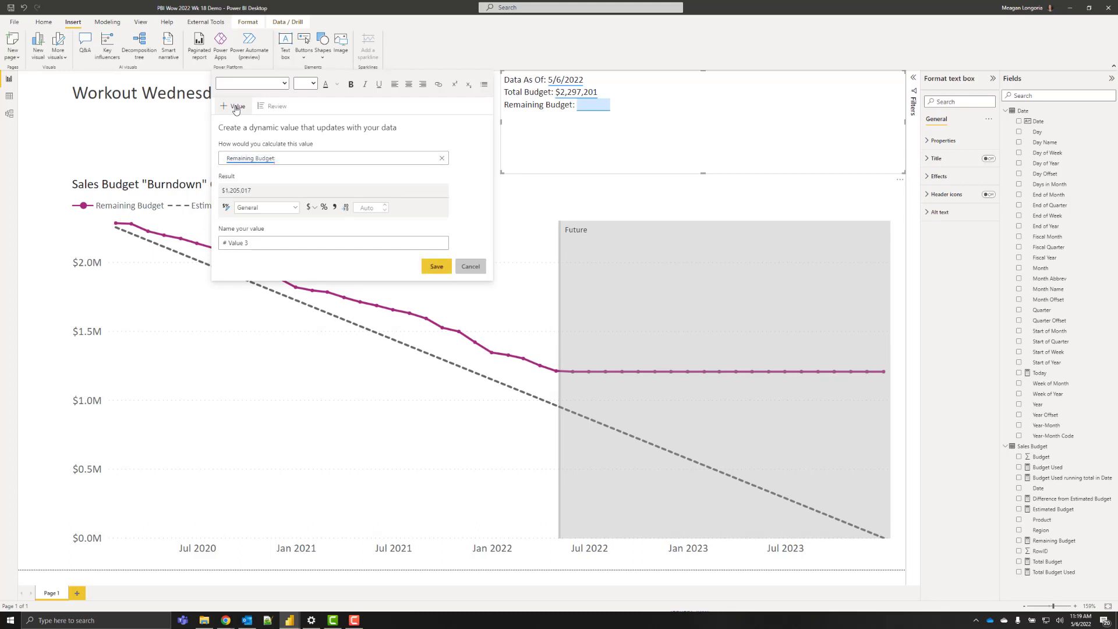
key("BackSpace")
key("BackSpace")
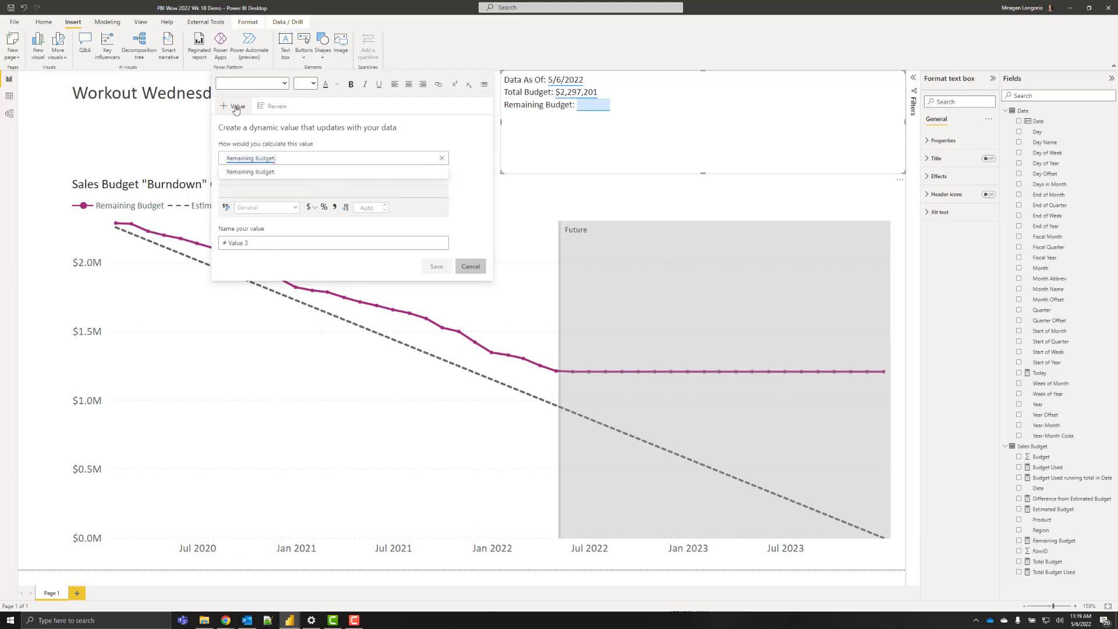
left_click(263, 175)
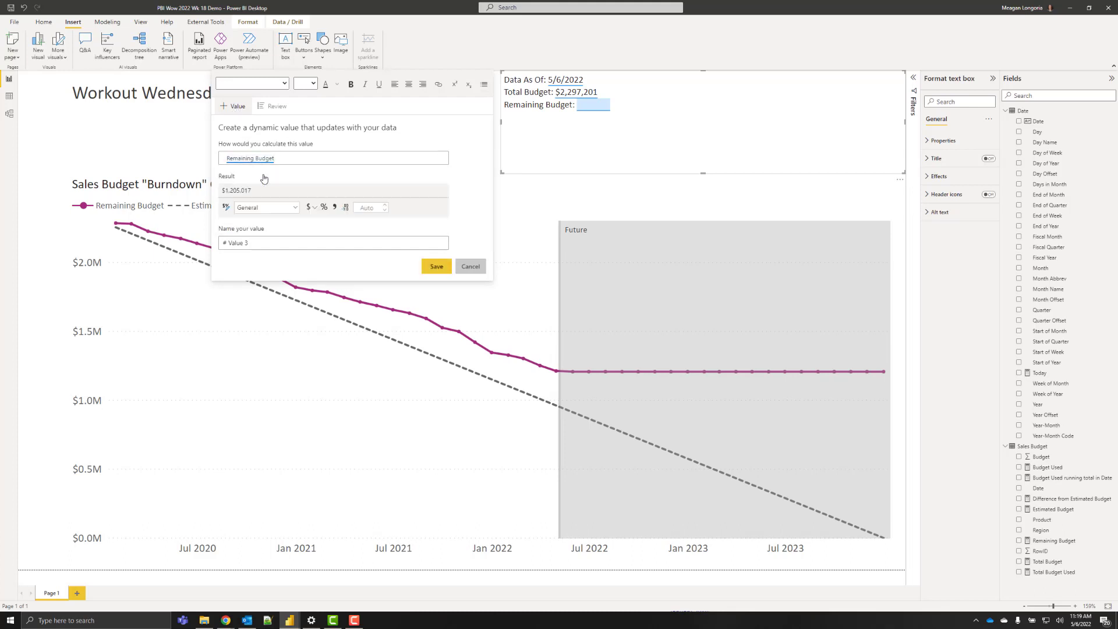
left_click(295, 210)
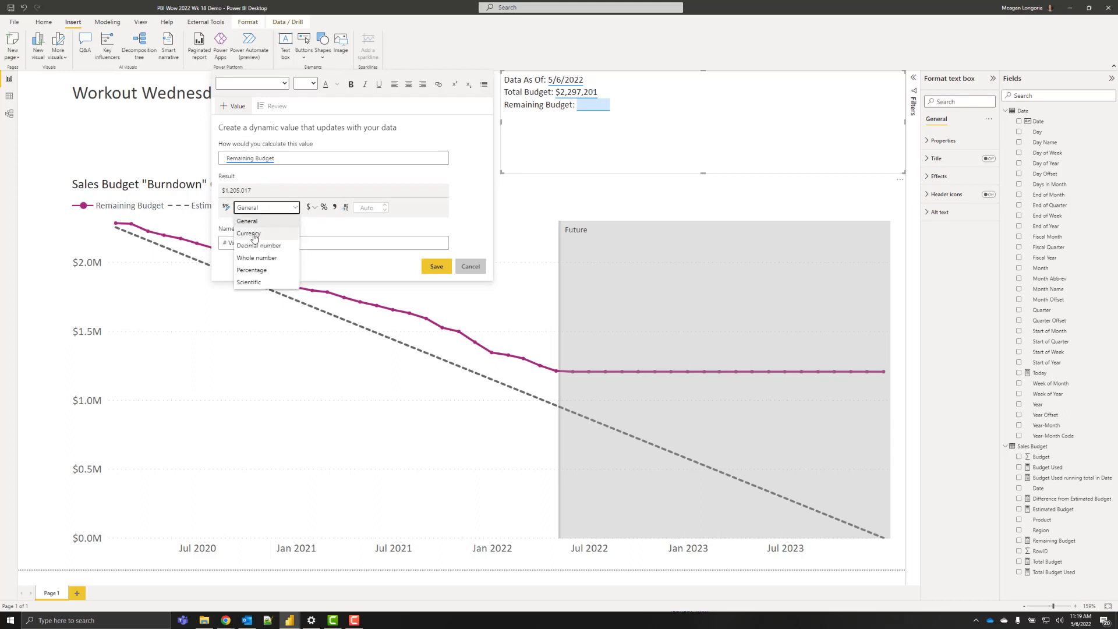
left_click(252, 234)
left_click(384, 210)
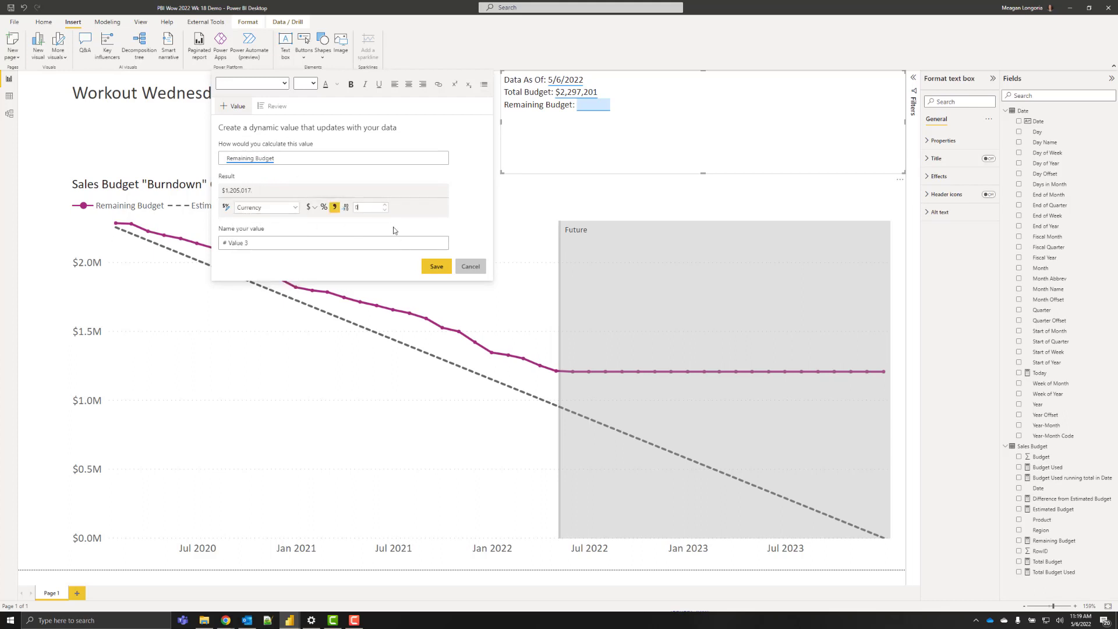
left_click(434, 266)
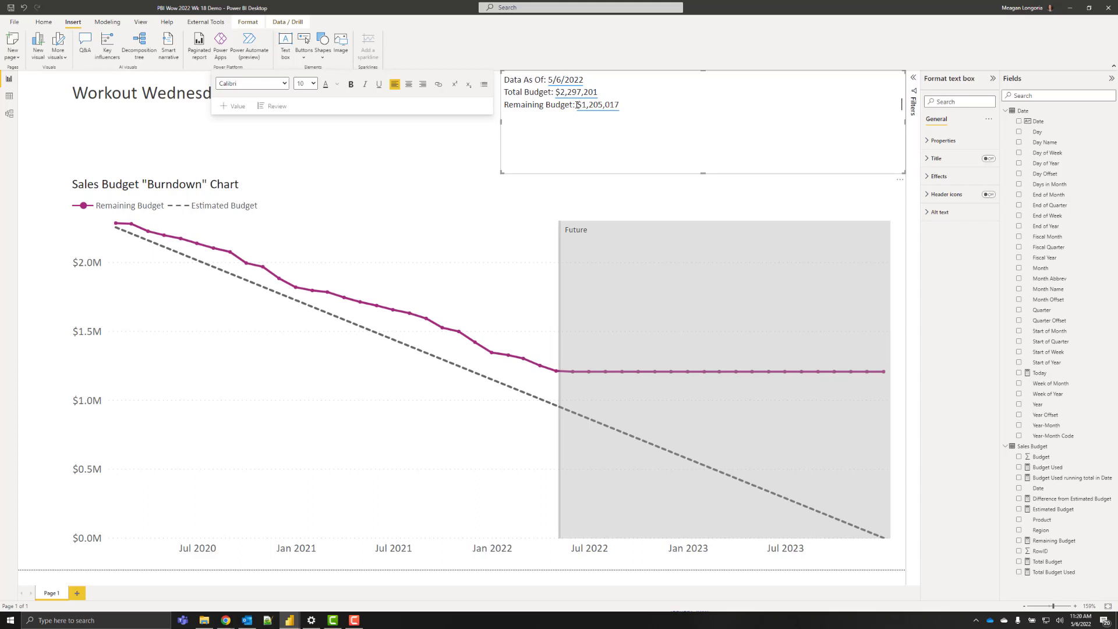
Make the remaining budget value in the narrative bold and color it the same magenta as the Remaining Budget line
left_click_drag(576, 105, 624, 105)
key("ctrl+b")
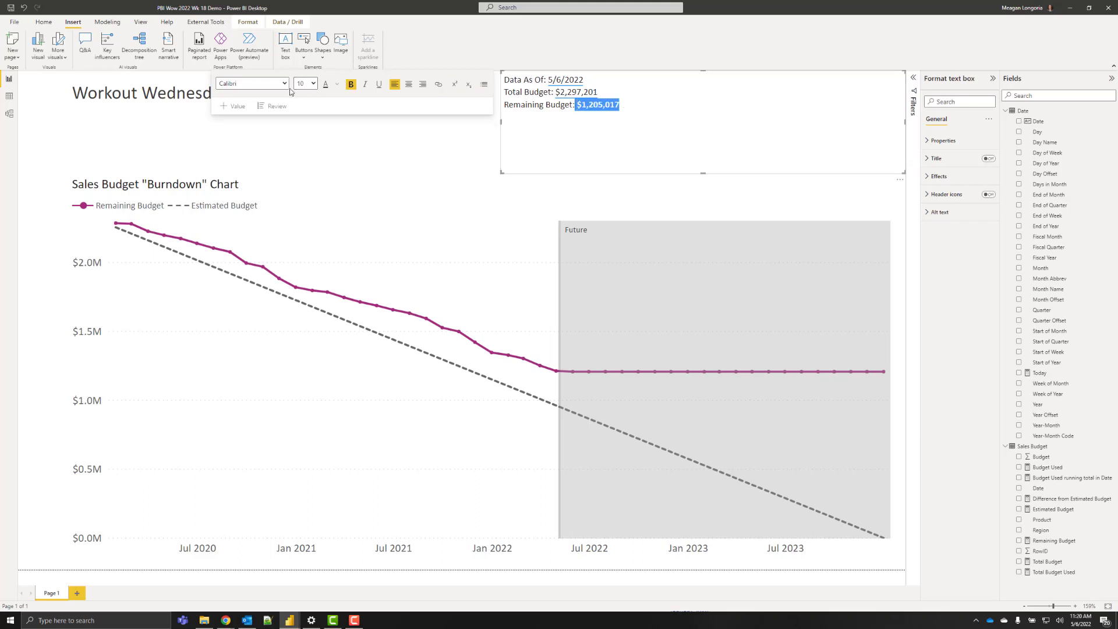
left_click(337, 84)
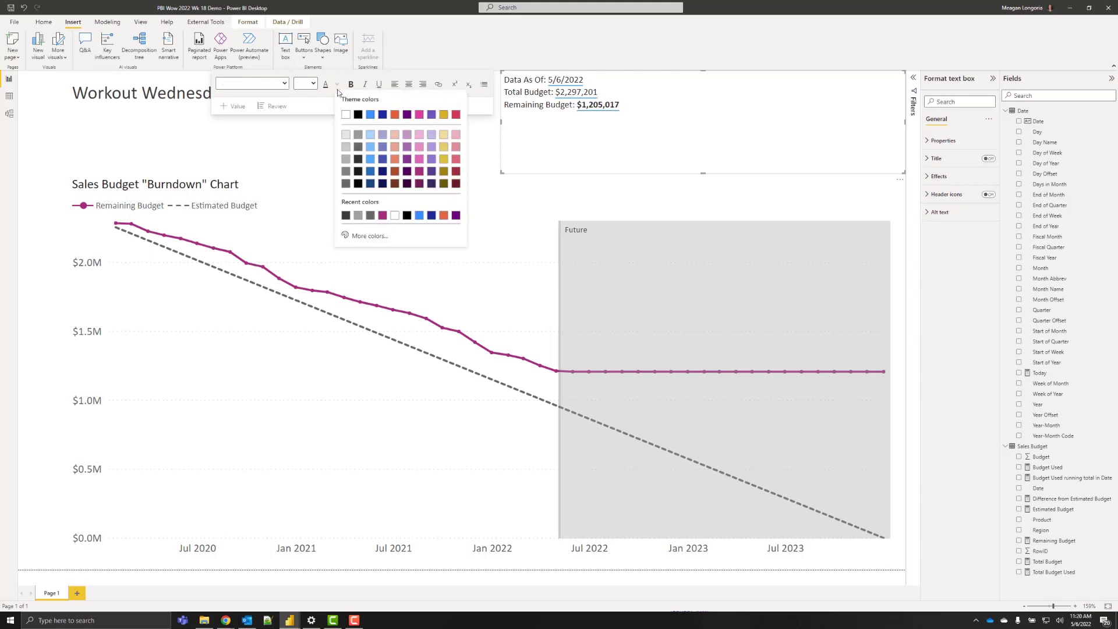
left_click(382, 215)
Make the total budget value in the narrative bold
left_click(609, 91)
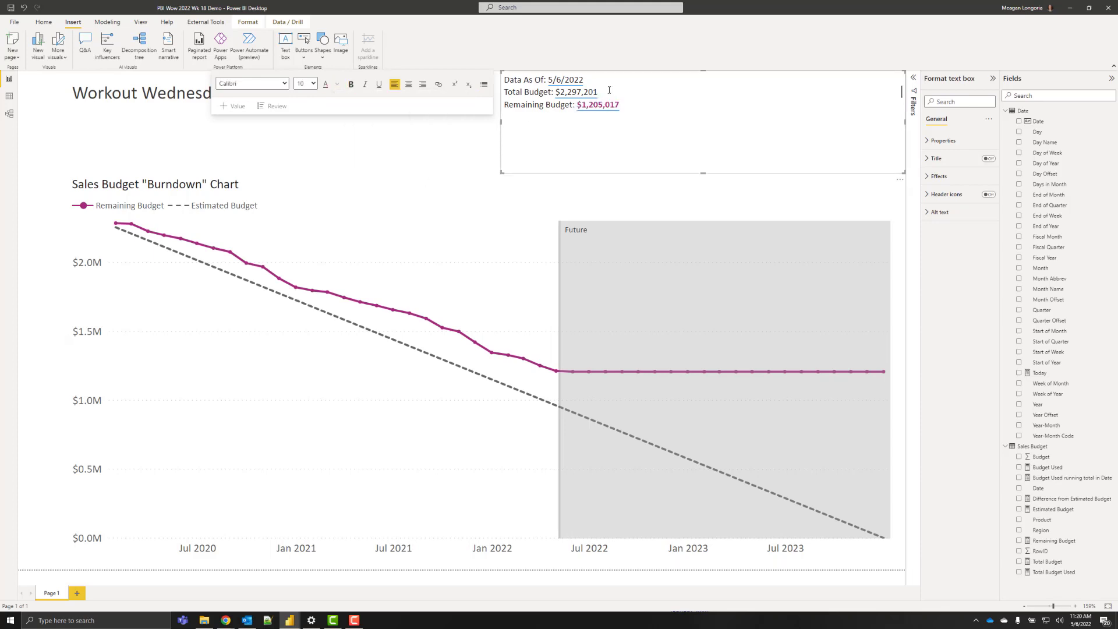
left_click_drag(609, 90, 553, 92)
key("ctrl+b")
left_click(666, 156)
left_click(460, 45)
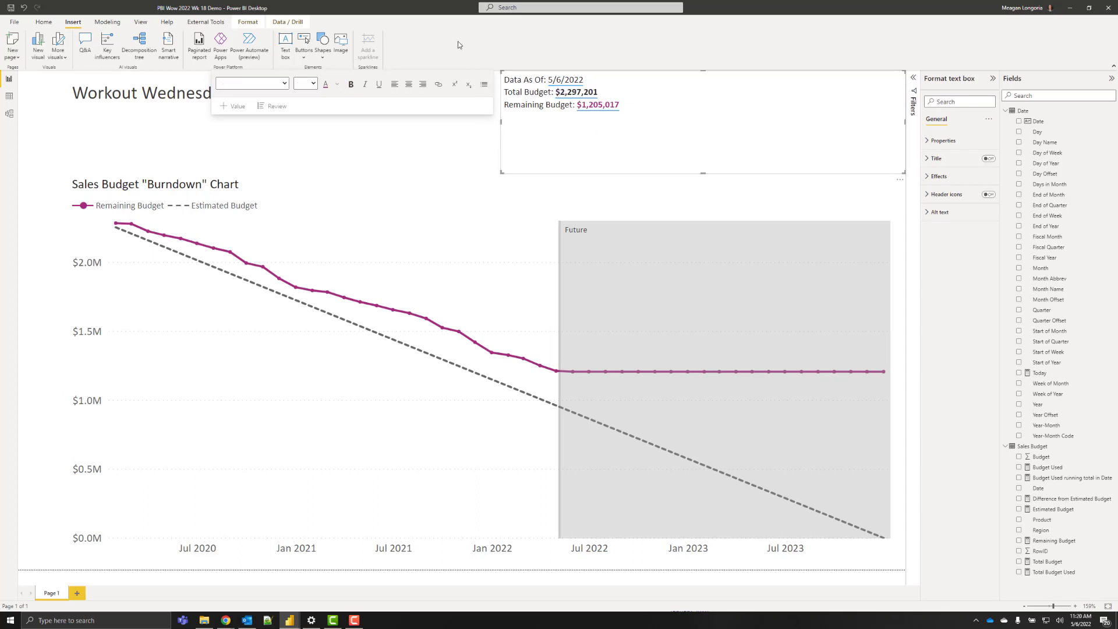
Check the hex code of the font color used for the narrative's label text
left_click(383, 147)
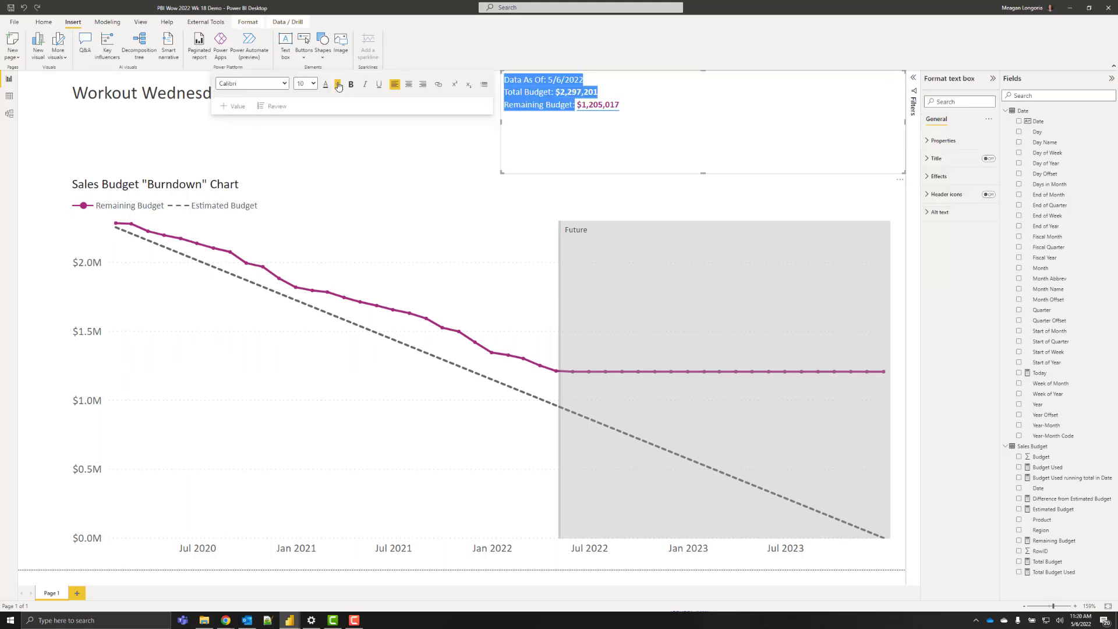
left_click(338, 86)
left_click(356, 237)
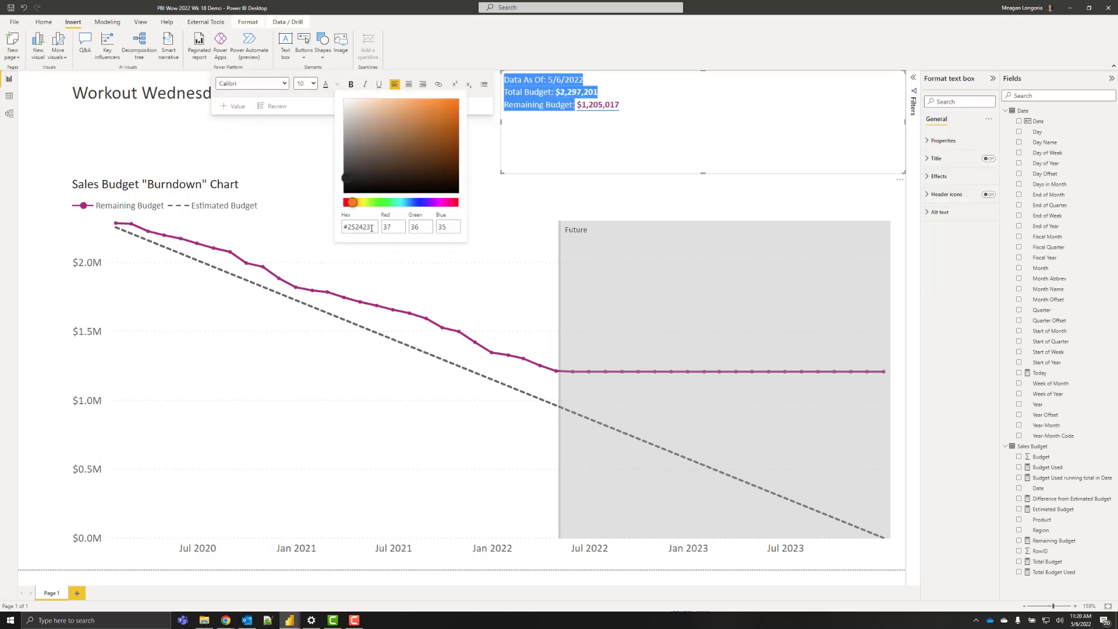
left_click(372, 228)
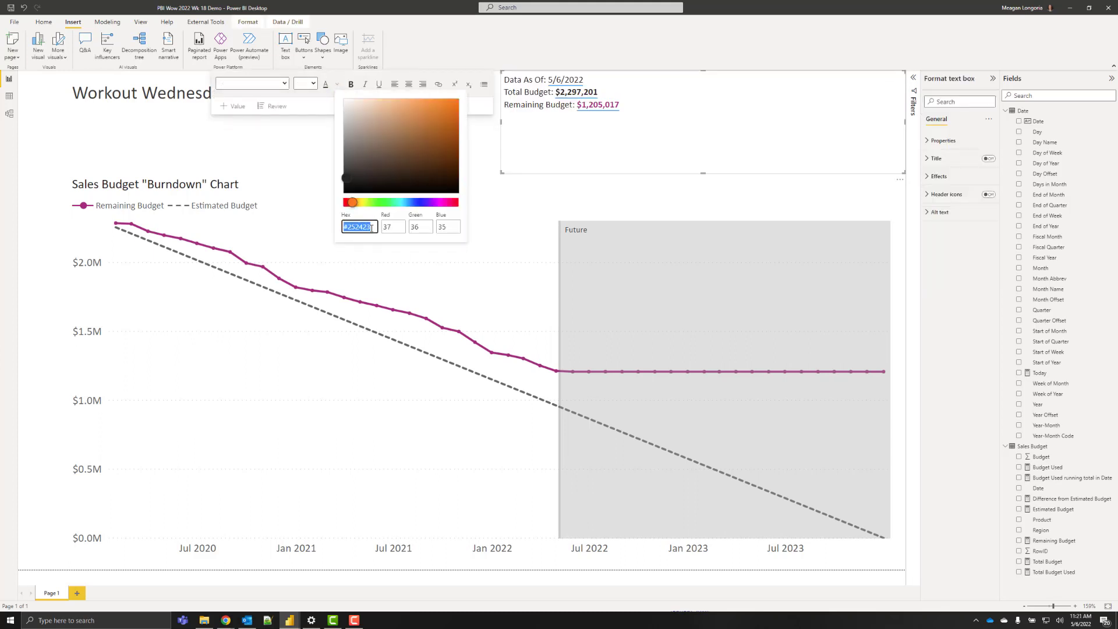
left_click(543, 155)
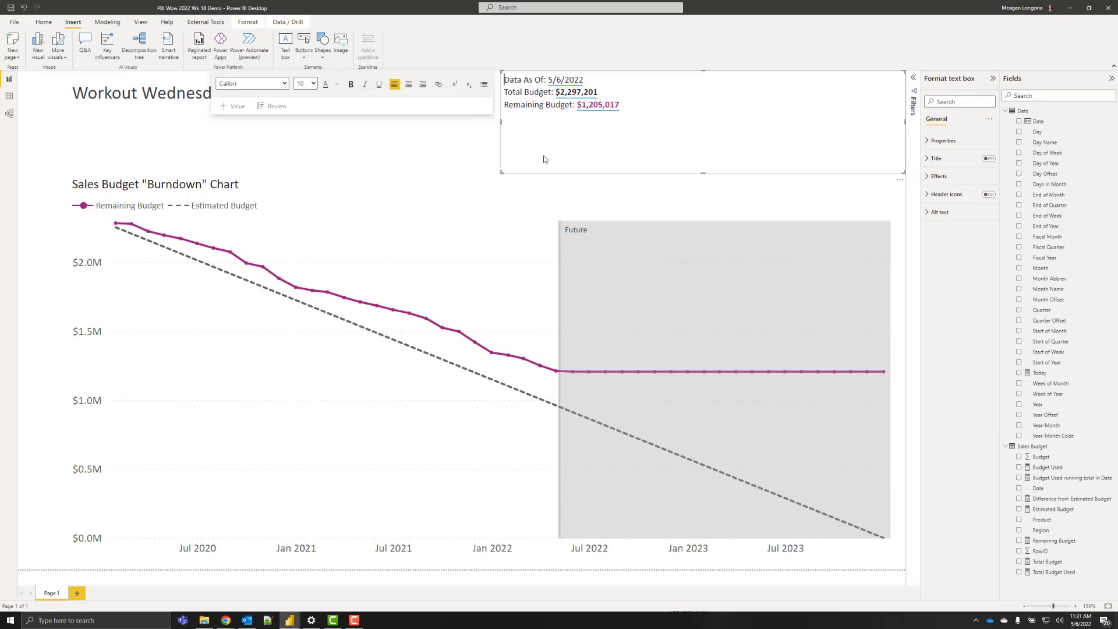
left_click(763, 102)
left_click(456, 149)
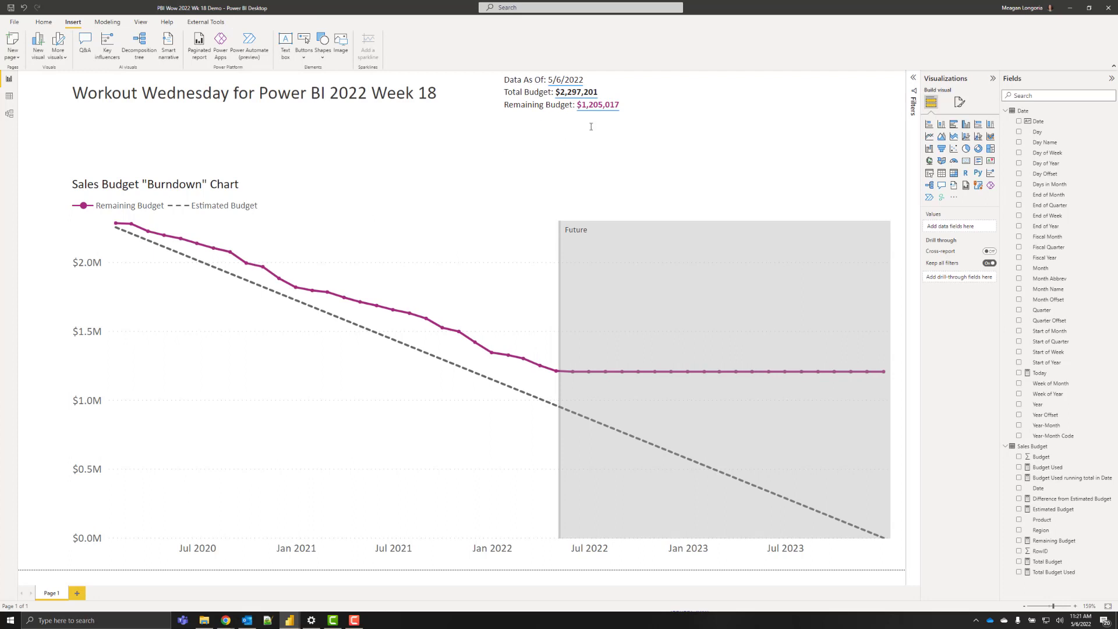
Narrow the smart narrative from its left edge so its text sits above the right end of the chart
left_click(513, 140)
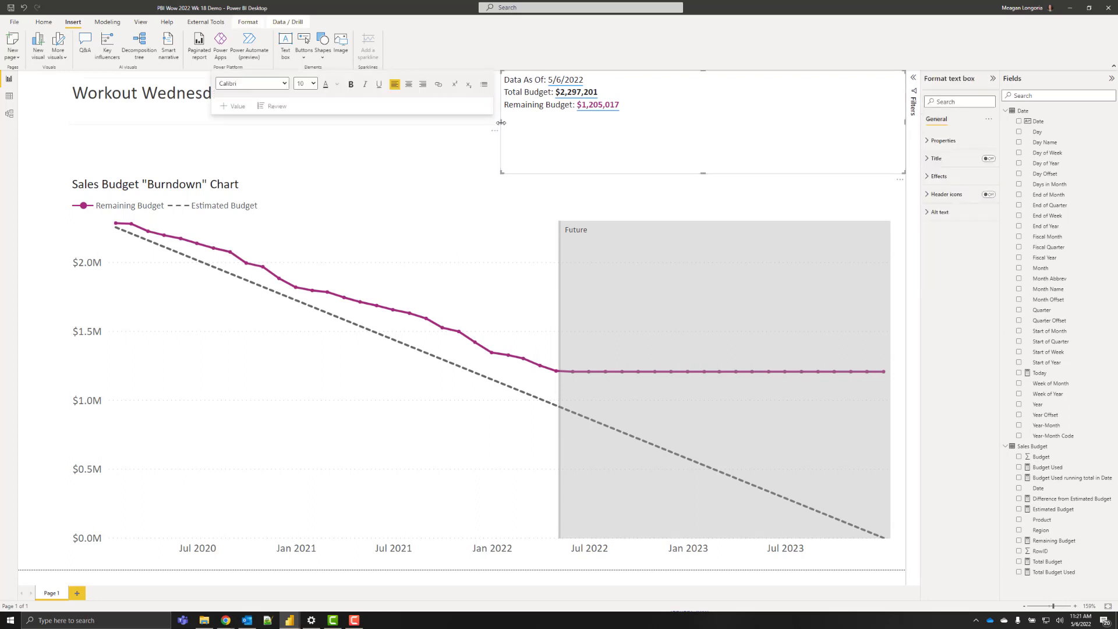
left_click_drag(501, 122, 749, 128)
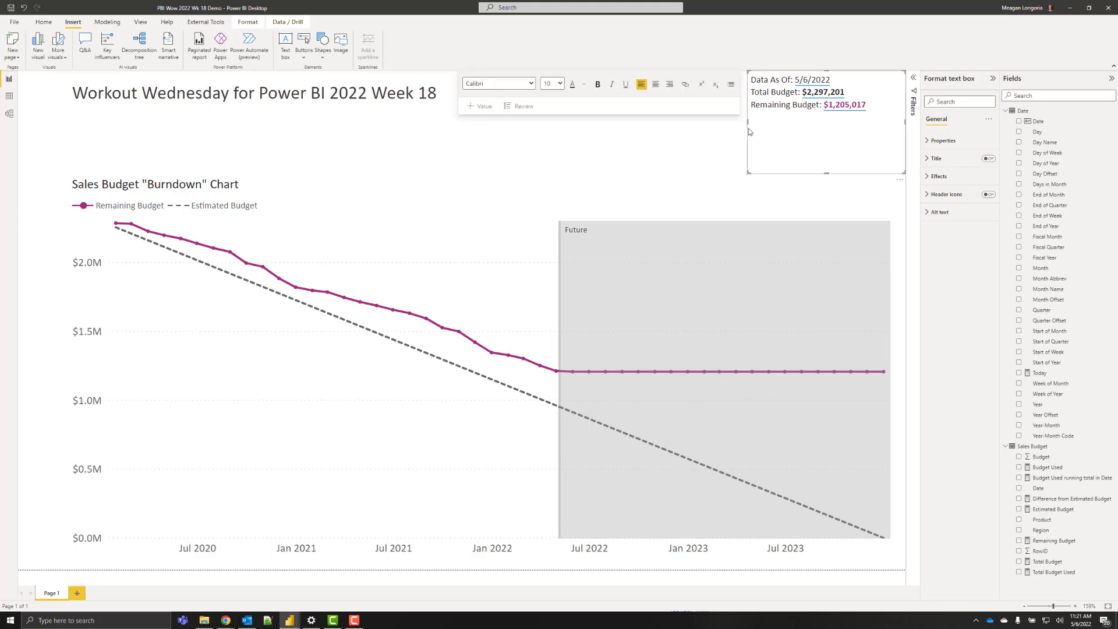
left_click(661, 159)
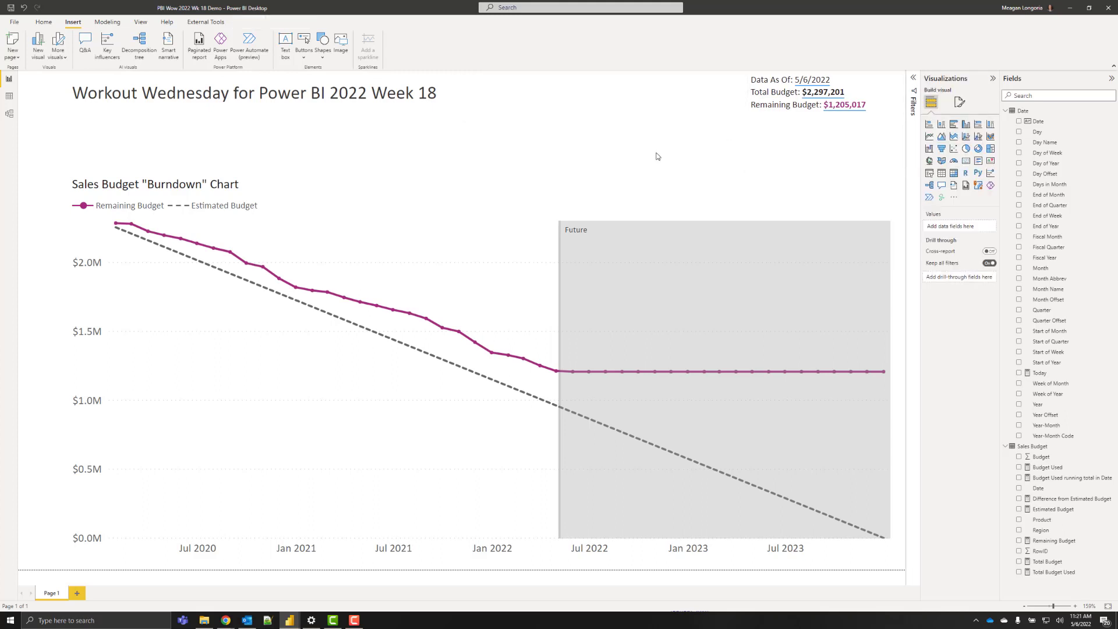
left_click(749, 131)
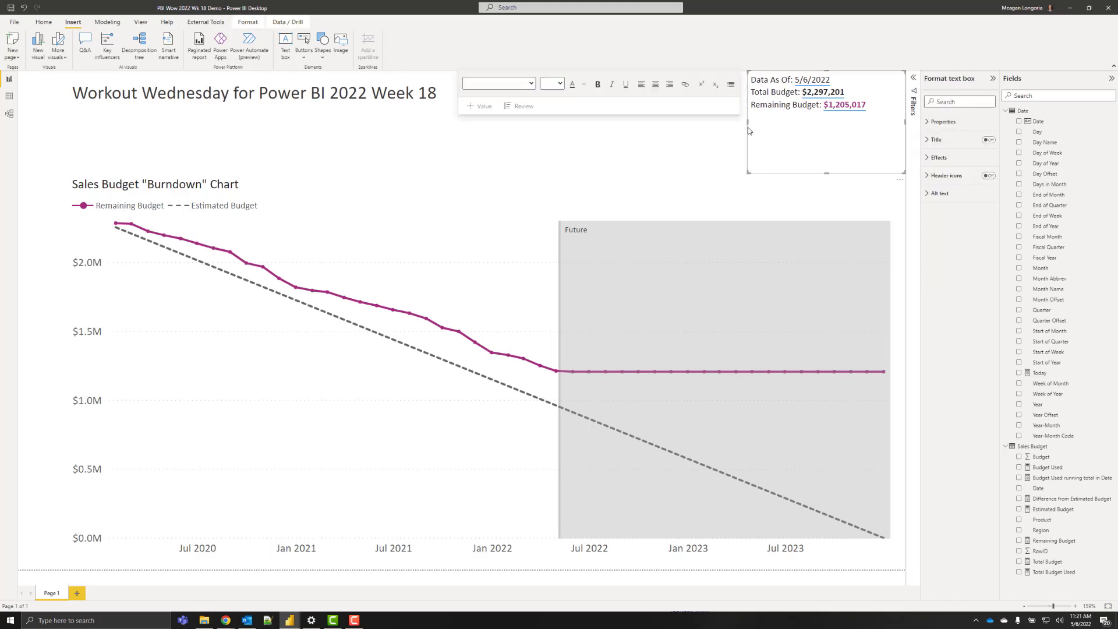
left_click_drag(749, 131, 768, 129)
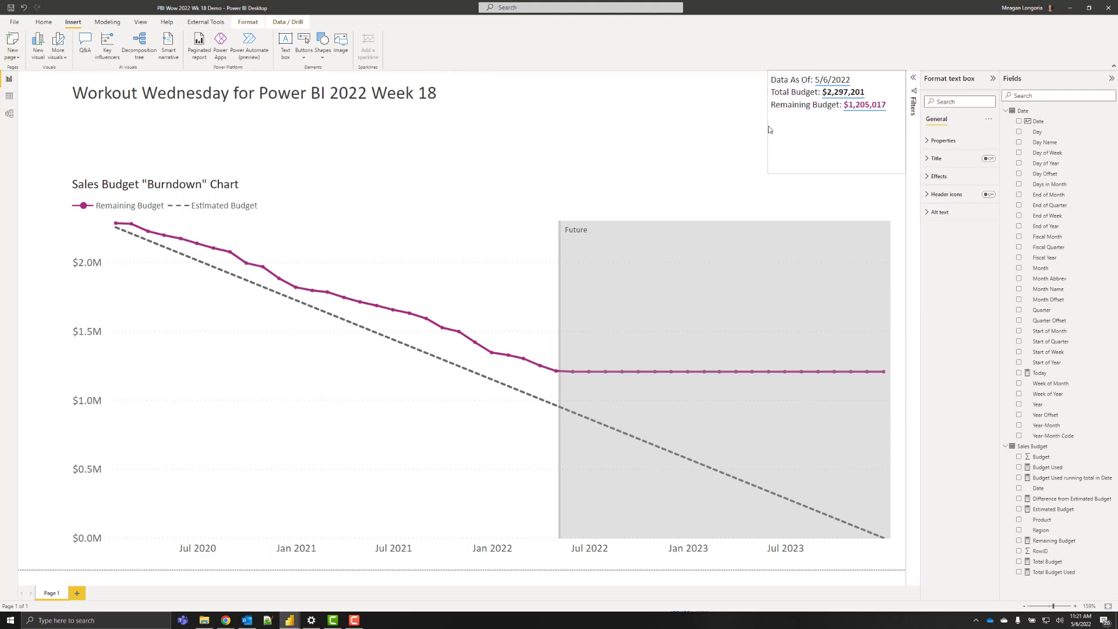
left_click(625, 164)
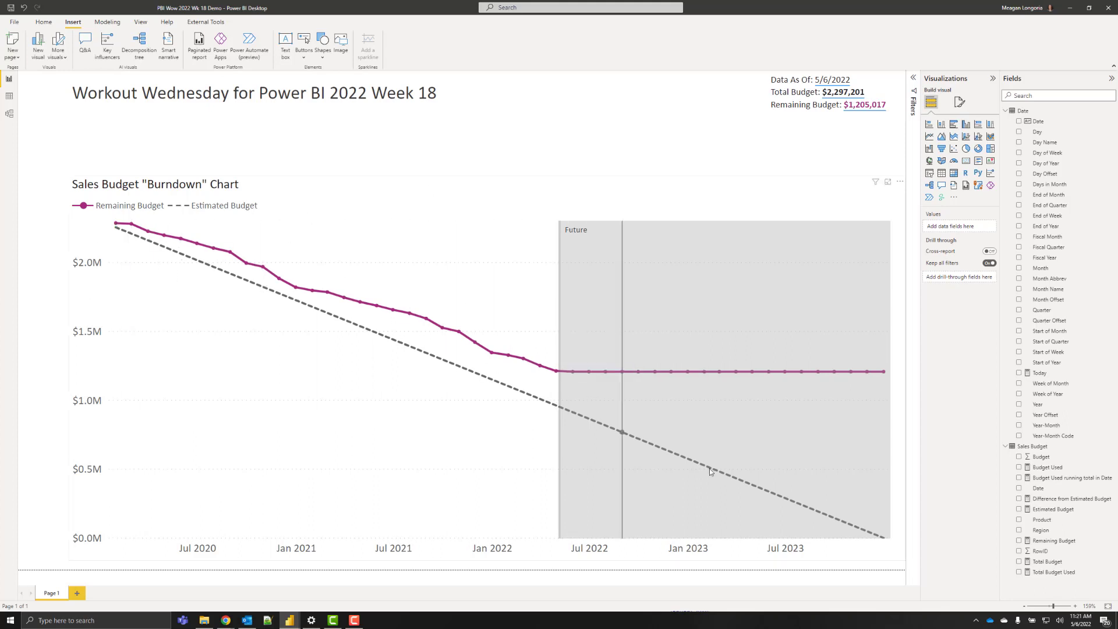
Examine the burndown chart's tooltip at the final date of the Estimated Budget line
mouse_move(883, 527)
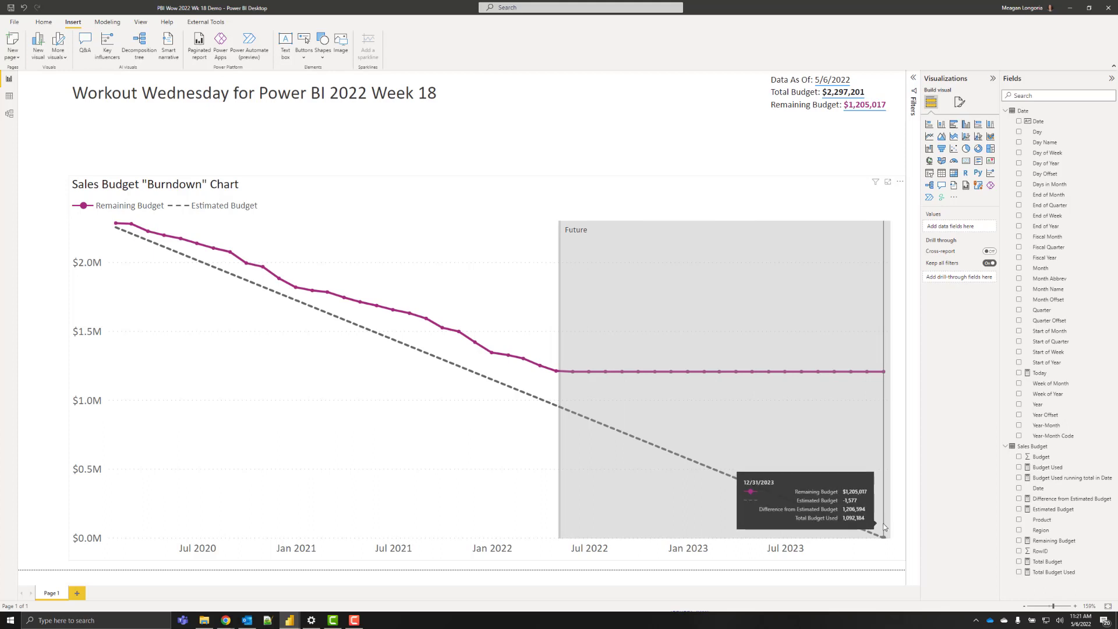